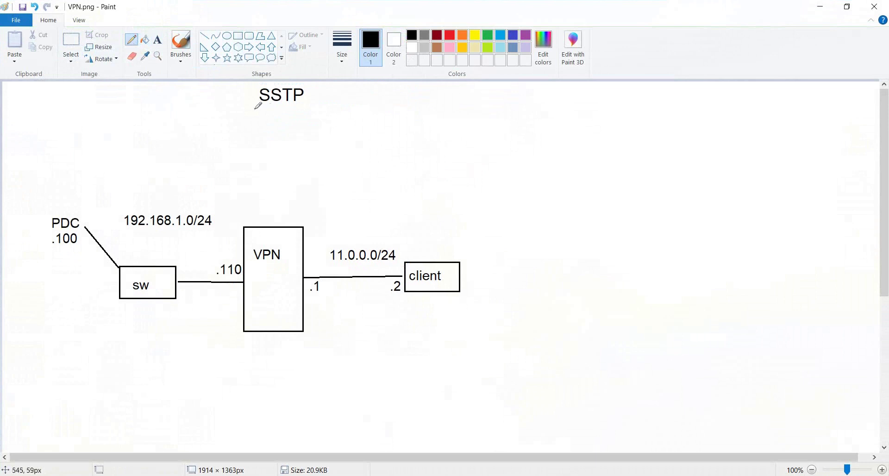
Draw a pencil line under the SSTP title in the Paint diagram, then switch to the PDC machine.
left_click_drag(255, 109, 315, 102)
key("alt+Tab")
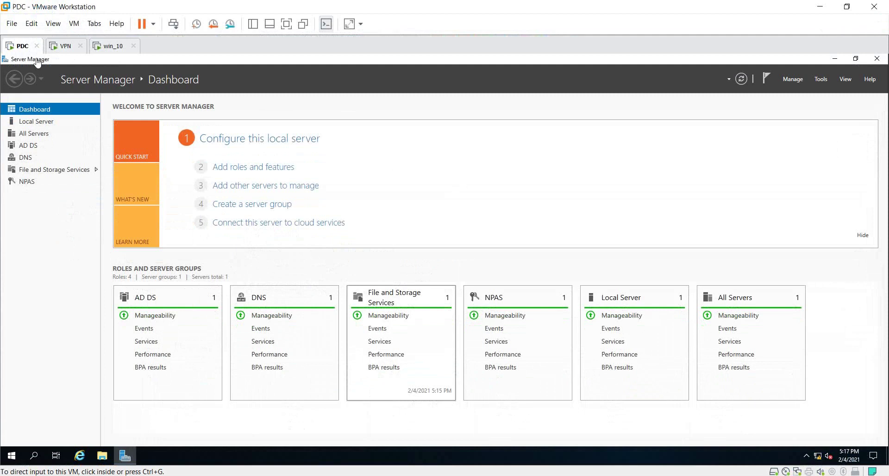
Put the PDC virtual machine into full-screen mode with Ctrl+Alt+Enter.
key("ctrl+alt+Return")
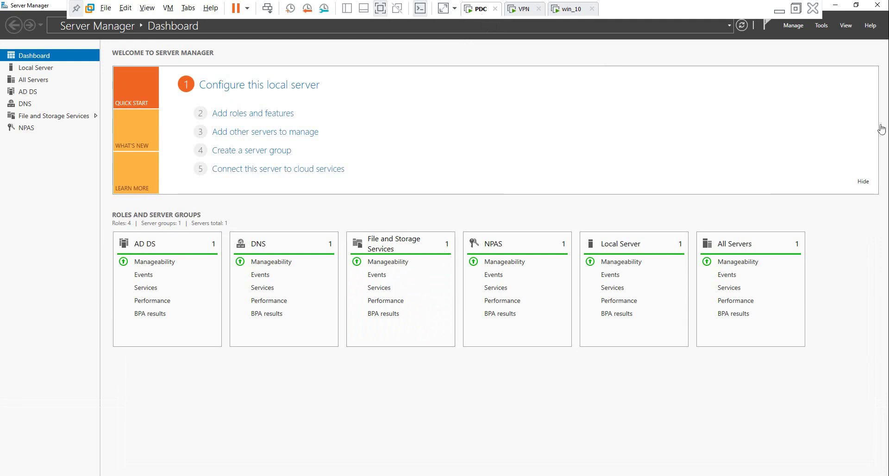
Start a role-based Add Roles and Features install on PDC and select Active Directory Certificate Services.
left_click(793, 25)
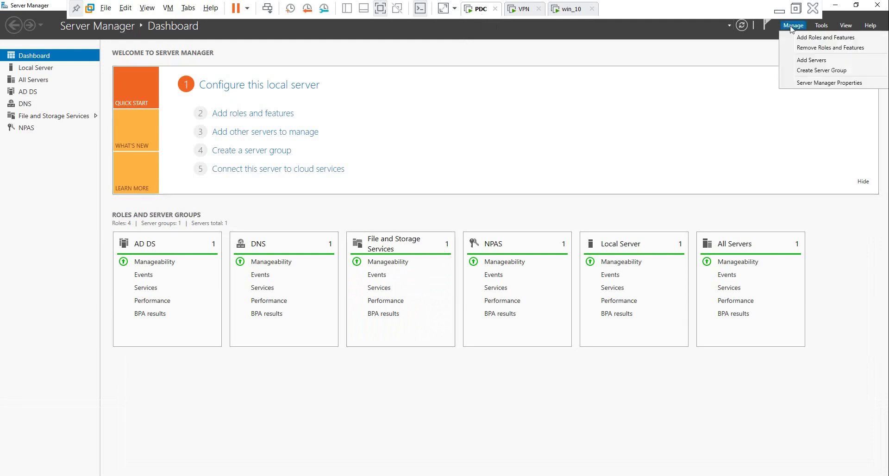
left_click(824, 38)
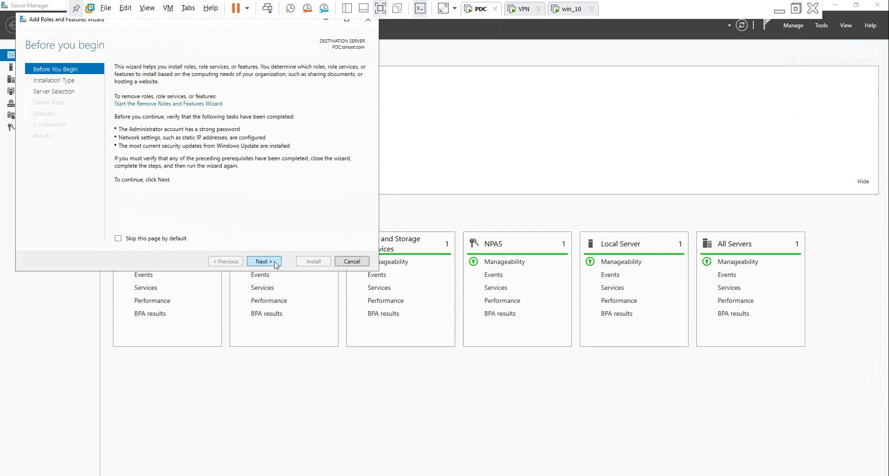
left_click(273, 261)
left_click(272, 262)
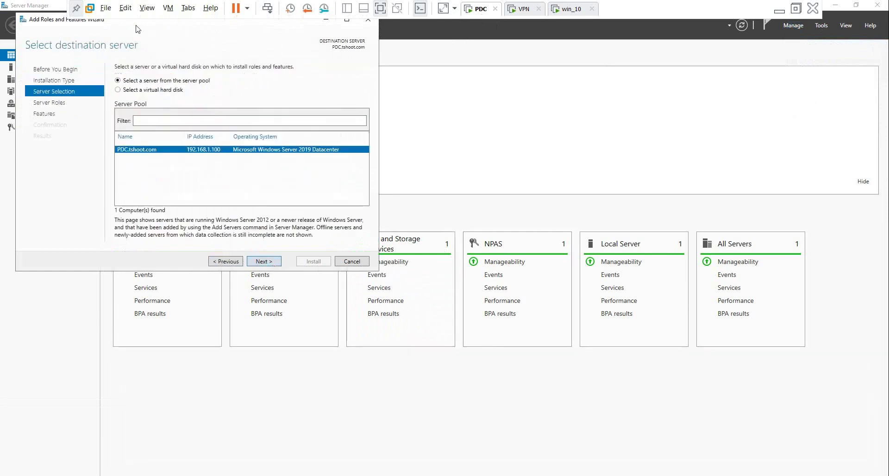
left_click(511, 361)
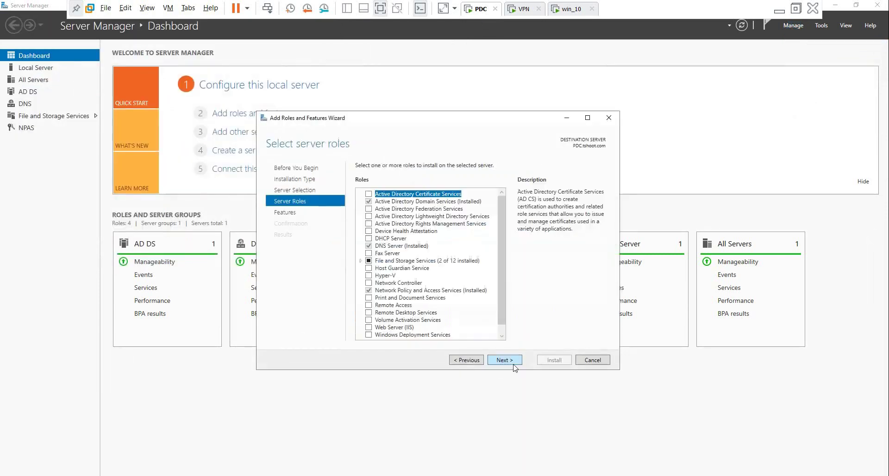
left_click(369, 194)
key("Return")
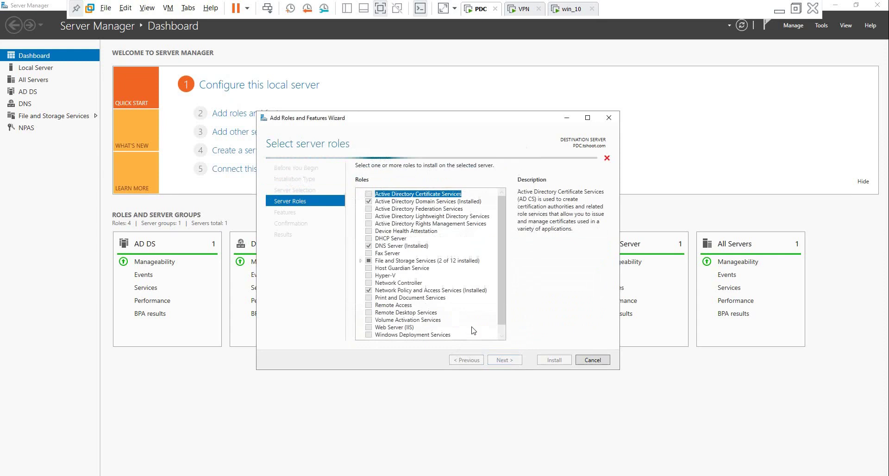
Keep the Certification Authority role service, install it, and switch to the win_10 machine.
left_click(509, 361)
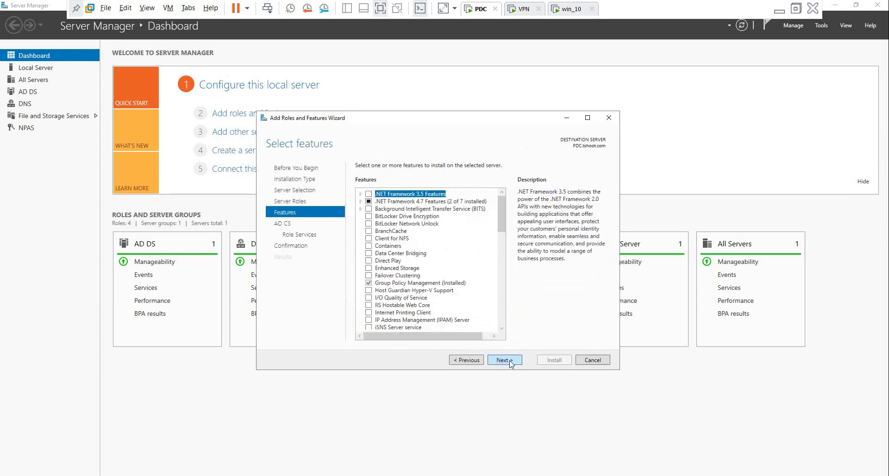
left_click(510, 361)
left_click(510, 361)
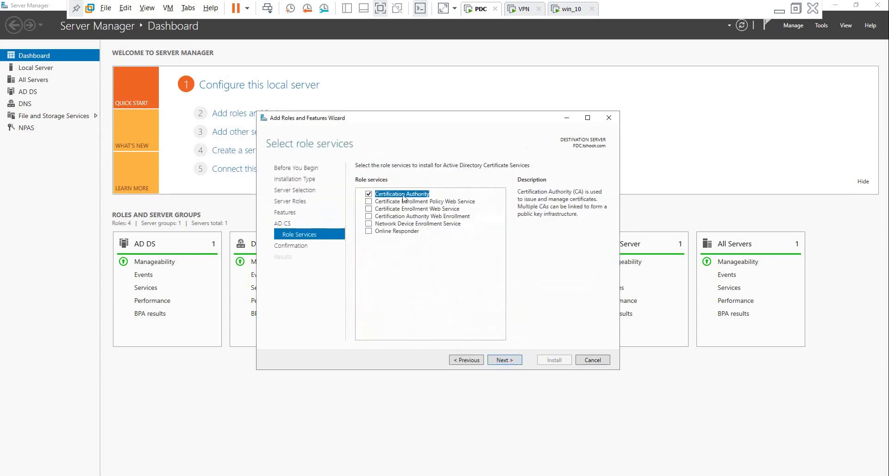
left_click(509, 364)
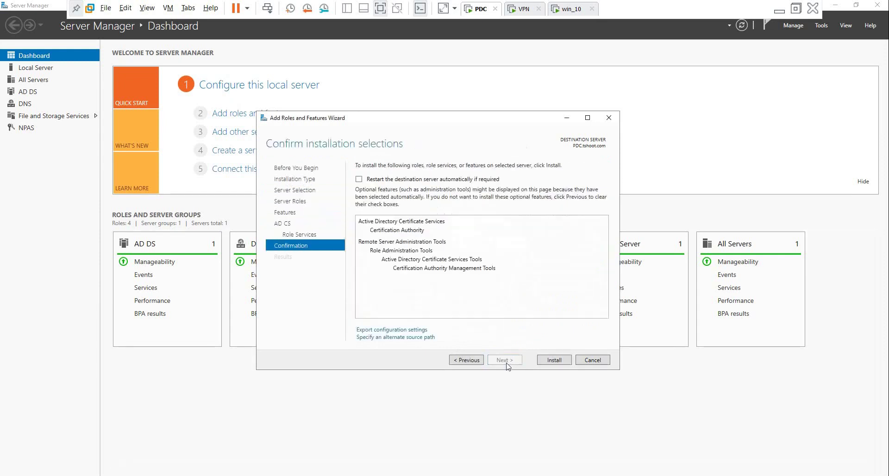
left_click(553, 361)
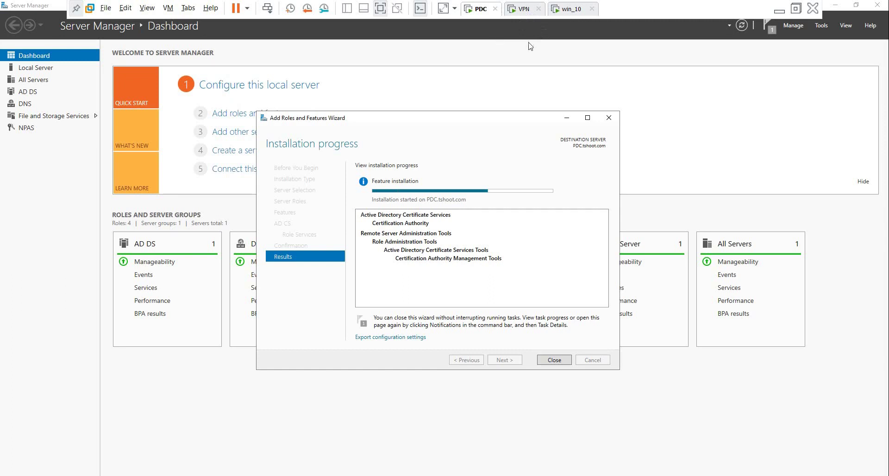
left_click(567, 9)
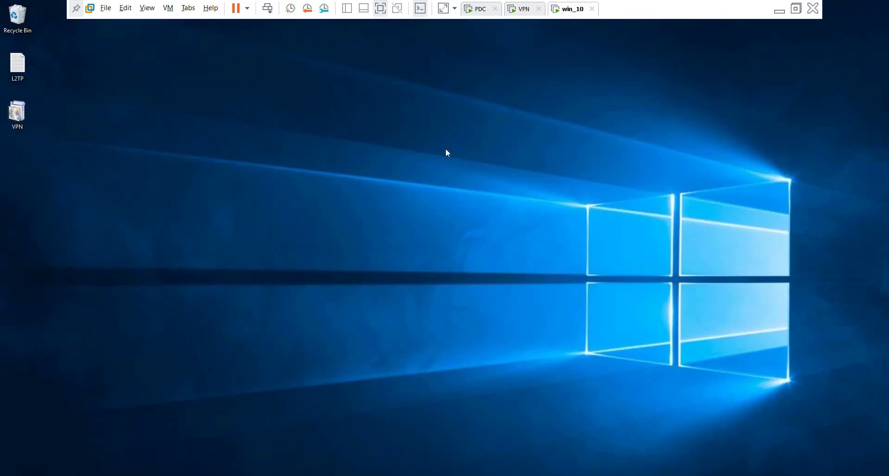
Return to the PDC server's tab in VMware Workstation.
left_click(479, 11)
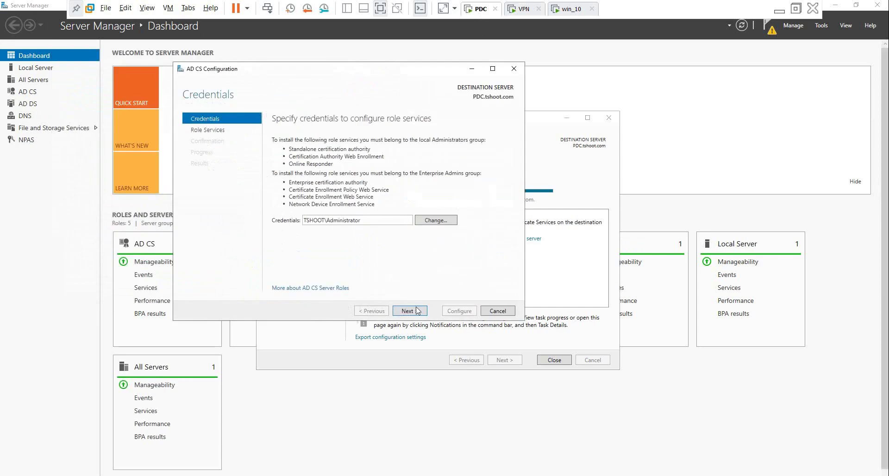
Configure Certification Authority as an Enterprise Root CA with a new private key.
left_click(409, 310)
left_click(276, 140)
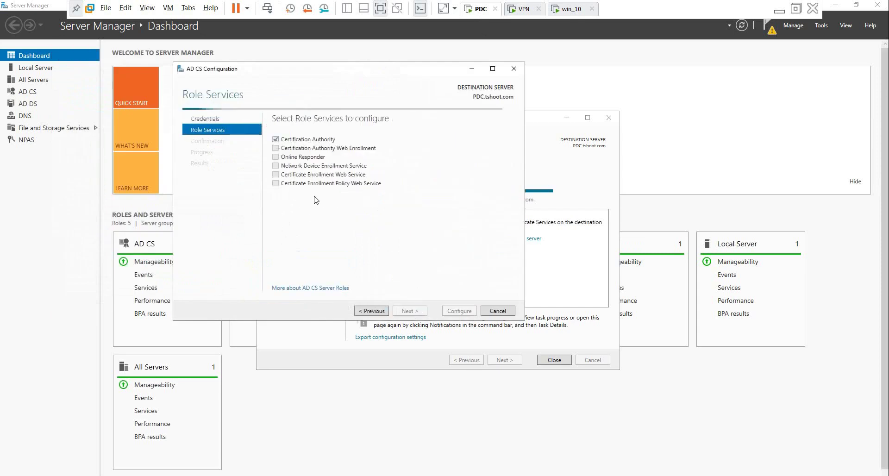
left_click(418, 311)
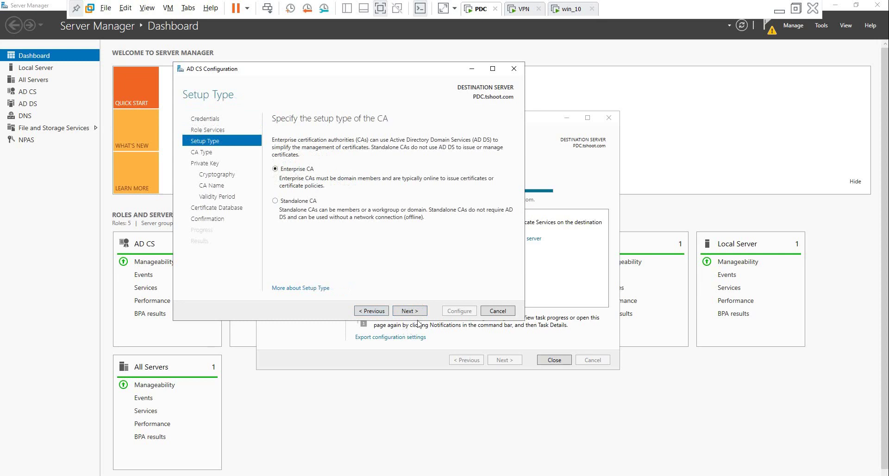
left_click(415, 312)
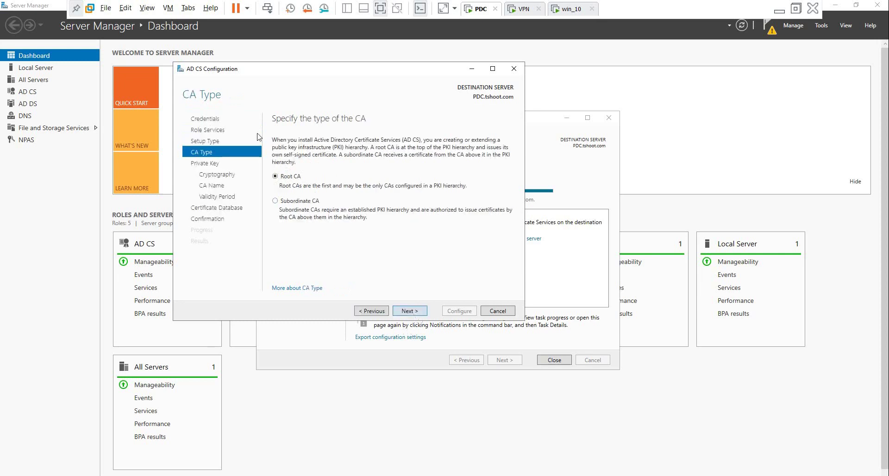
left_click(415, 312)
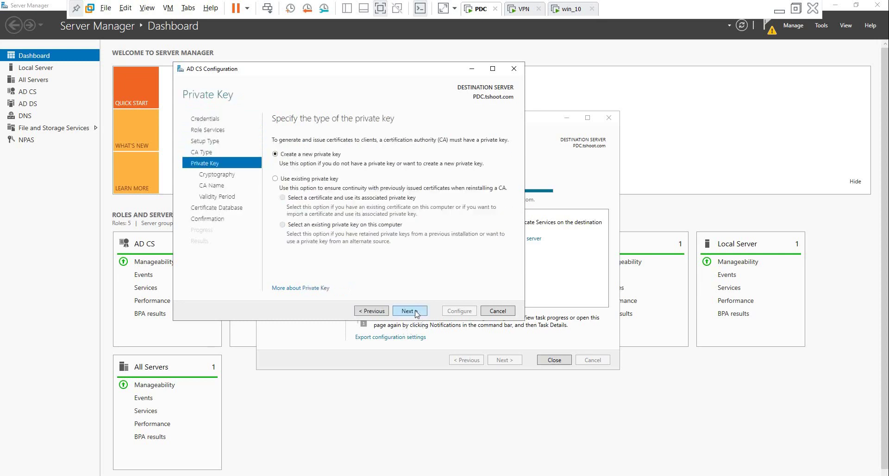
left_click(415, 312)
Accept default cryptography, CA name tshoot-PDC-CA, 5-year validity and database paths, configure, and close both wizards.
left_click(416, 312)
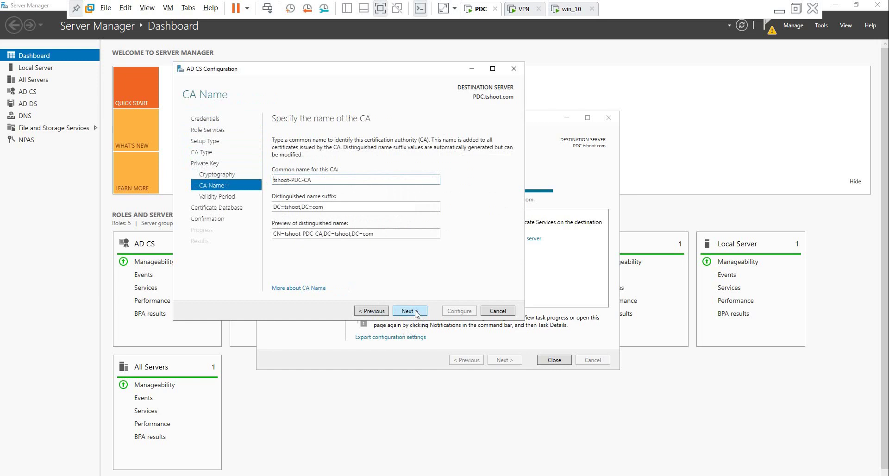
left_click(418, 313)
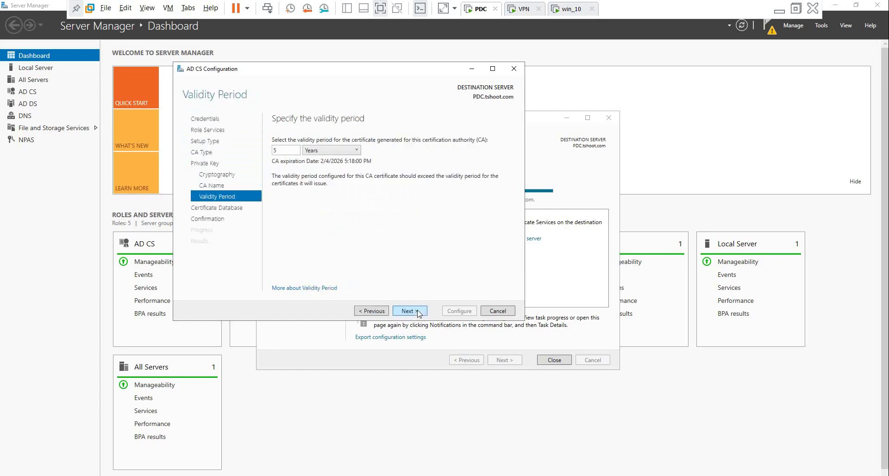
left_click(418, 313)
left_click(419, 313)
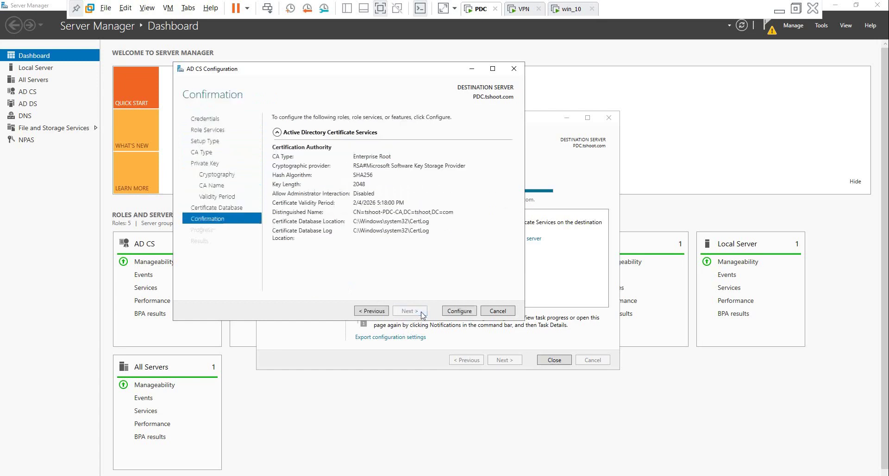
left_click(459, 311)
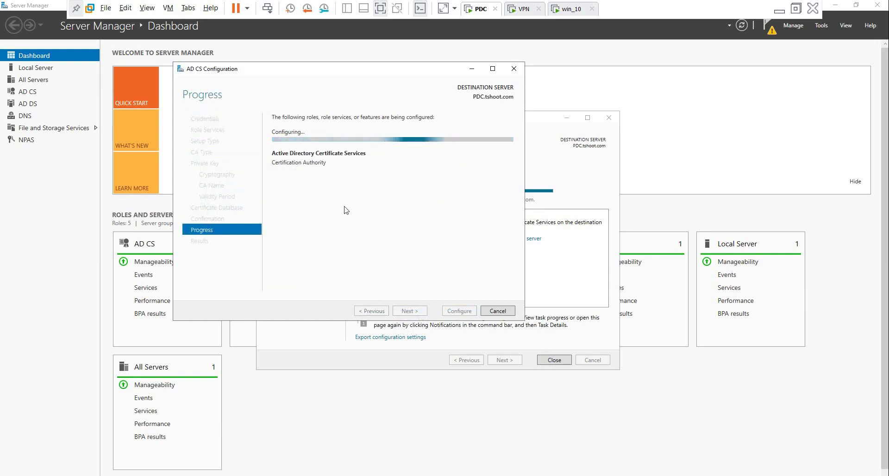
left_click(558, 359)
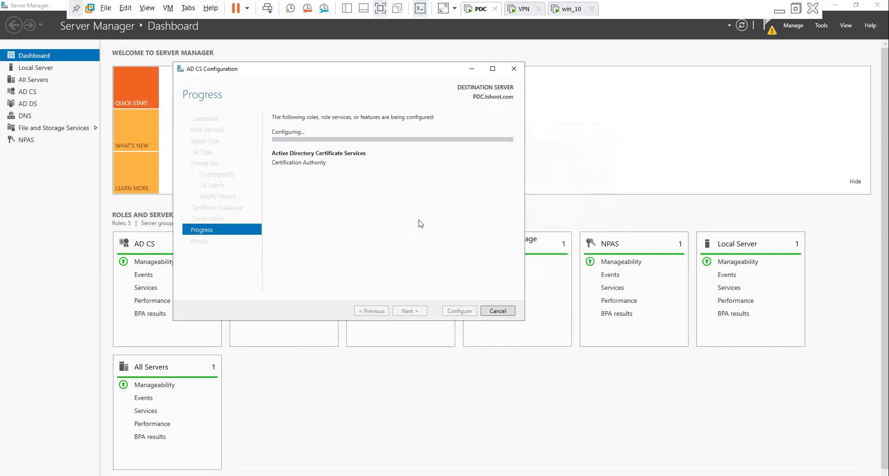
left_click(458, 311)
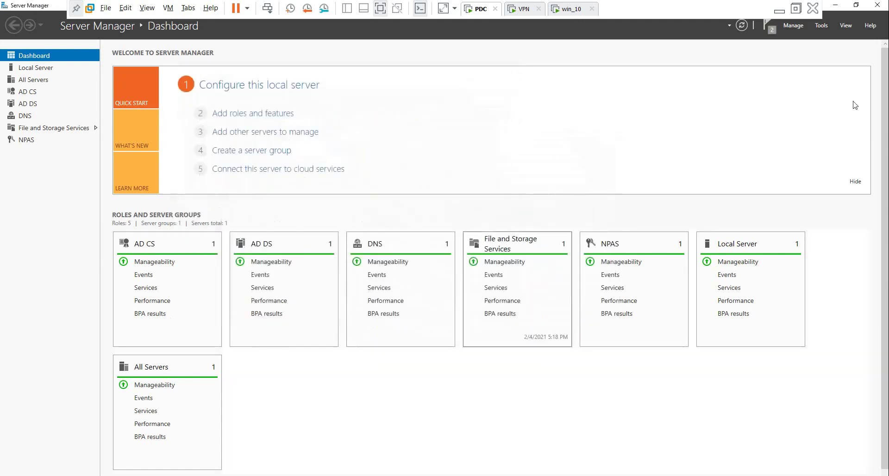
Open the Certification Authority console, expand tshoot-PDC-CA, and choose Manage on Certificate Templates.
left_click(822, 26)
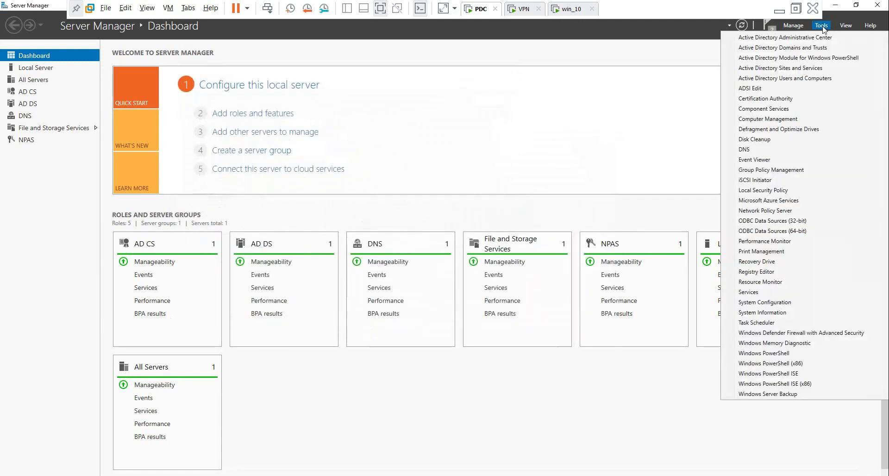
left_click(785, 98)
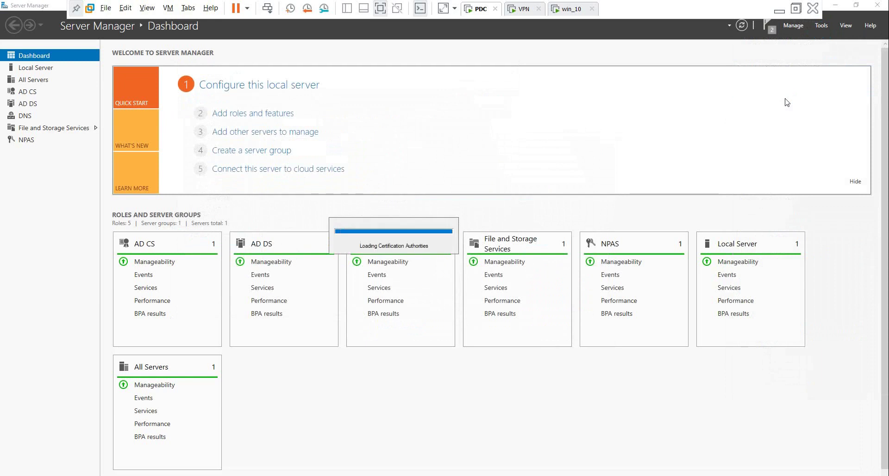
left_click(387, 101)
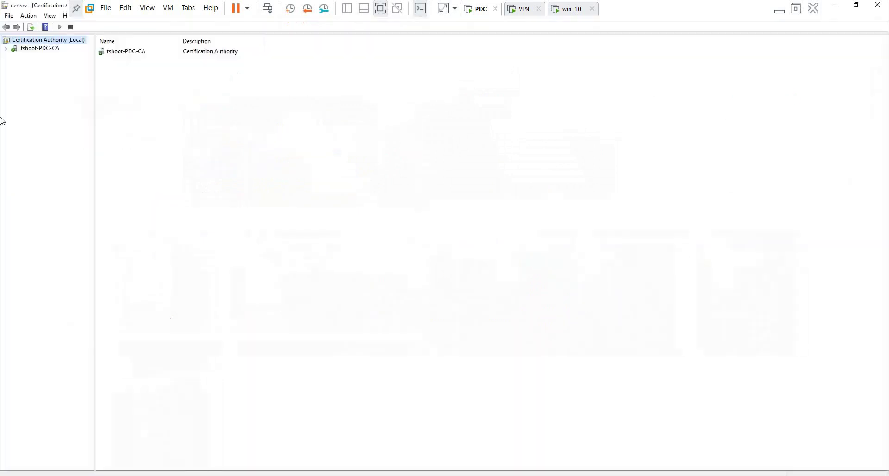
left_click(29, 50)
left_click(6, 49)
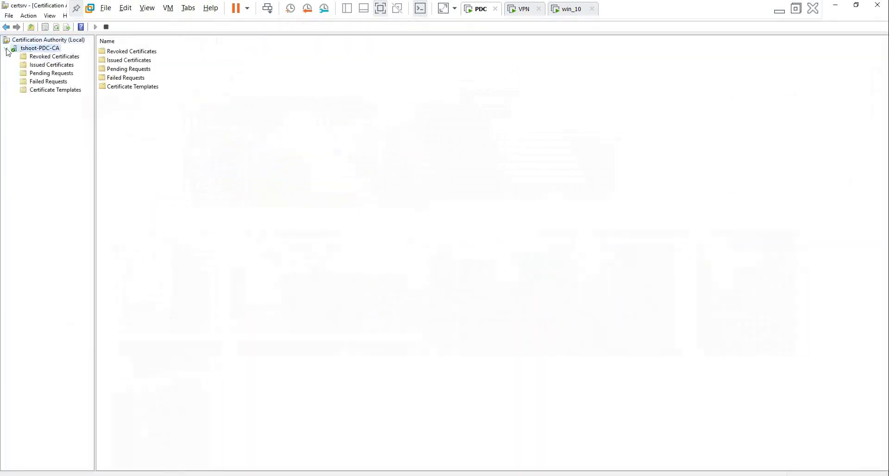
left_click(59, 93)
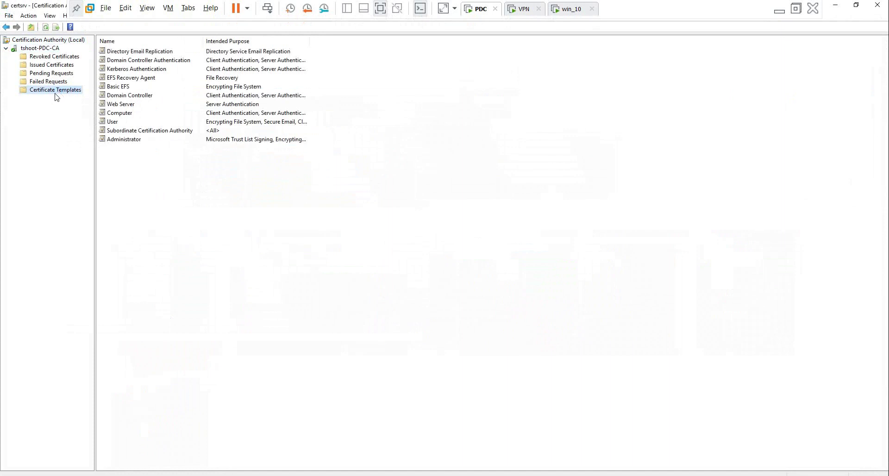
right_click(54, 94)
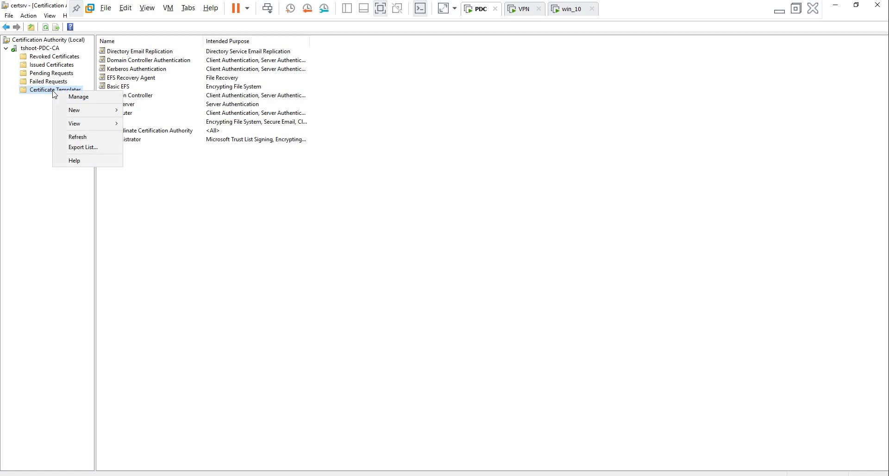
left_click(93, 96)
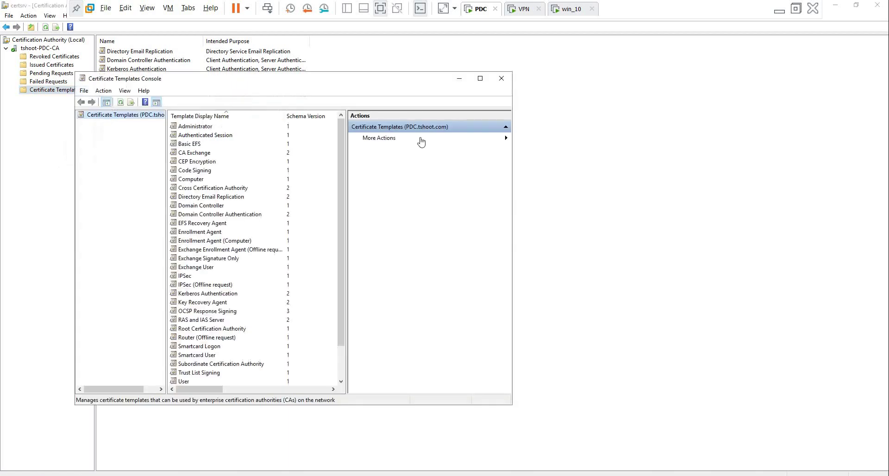
Maximize the Certificate Templates Console and duplicate the IPSec template.
left_click(480, 78)
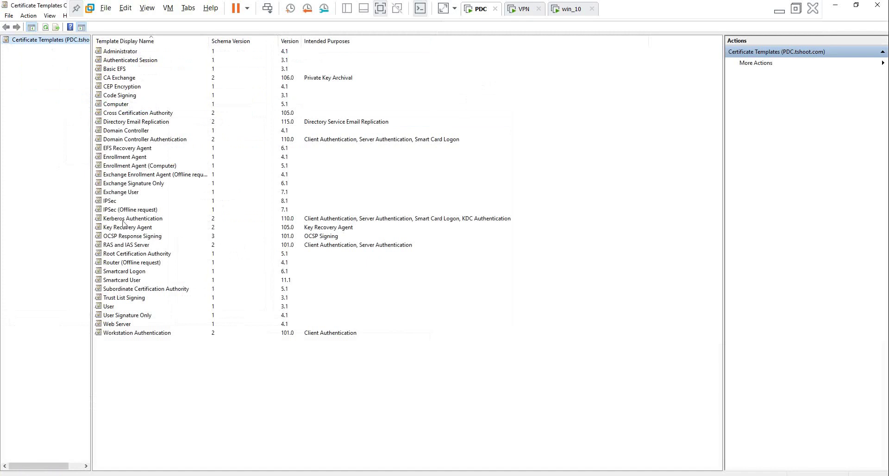
left_click(114, 202)
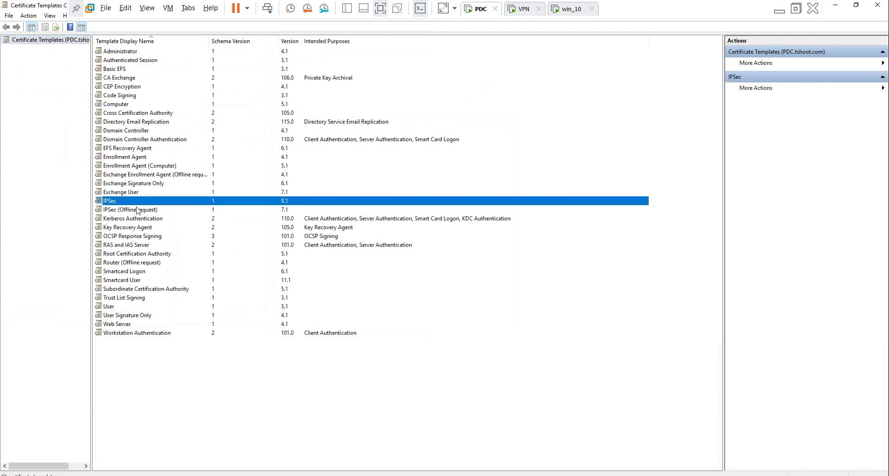
right_click(116, 205)
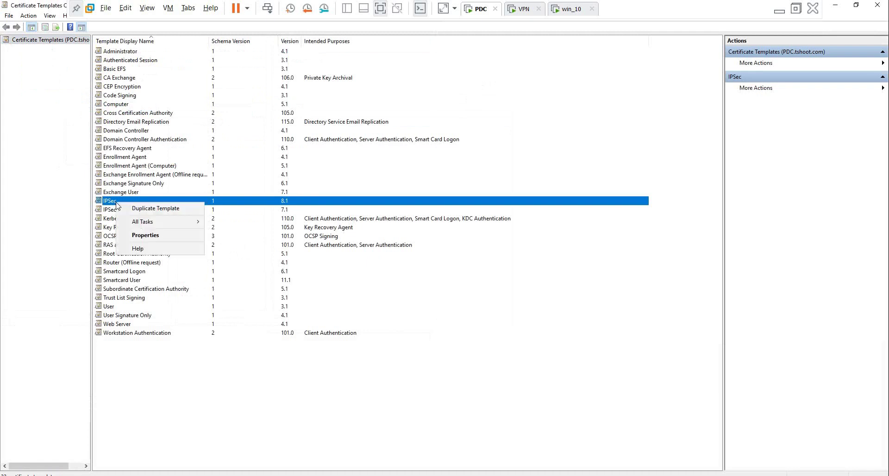
left_click(187, 211)
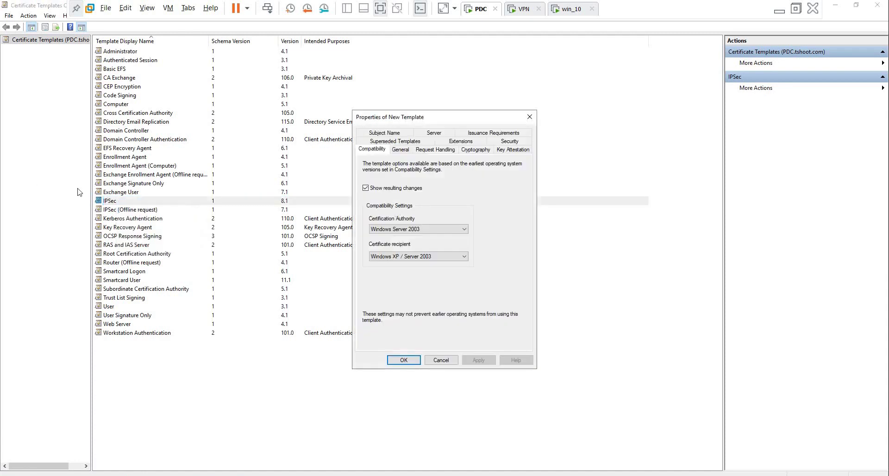
Change the template's display name from 'Copy of IPSec' to '_Tshoot IPSec'.
left_click(400, 150)
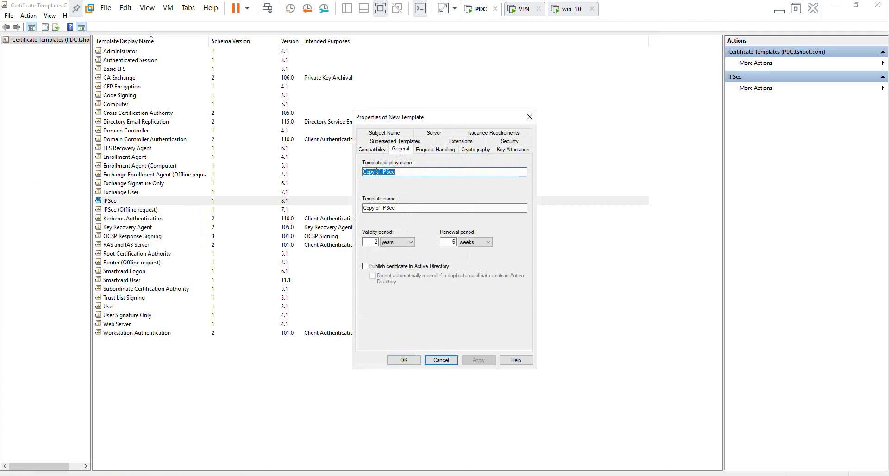
left_click_drag(377, 171, 357, 172)
key("Delete")
type("Tshoot")
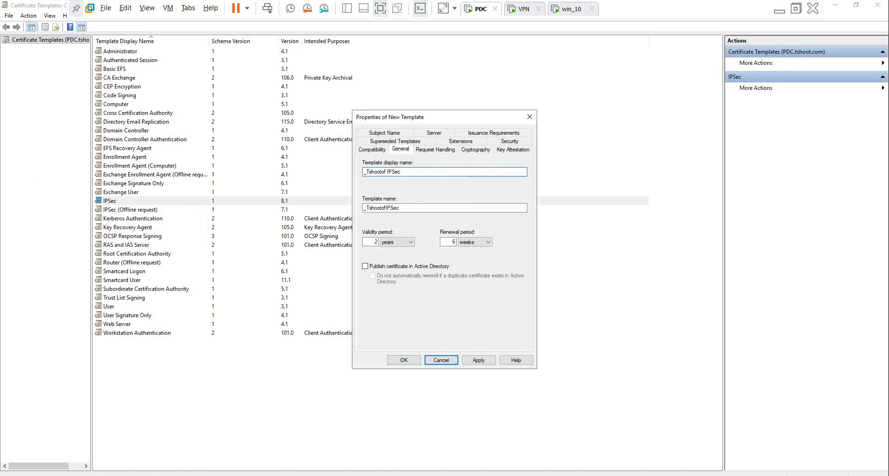
key("Delete")
key("Delete")
key("Delete")
left_click_drag(370, 173, 362, 172)
Review the 2048 minimum key size on Cryptography, the Key Attestation settings, and the Extensions.
left_click(487, 151)
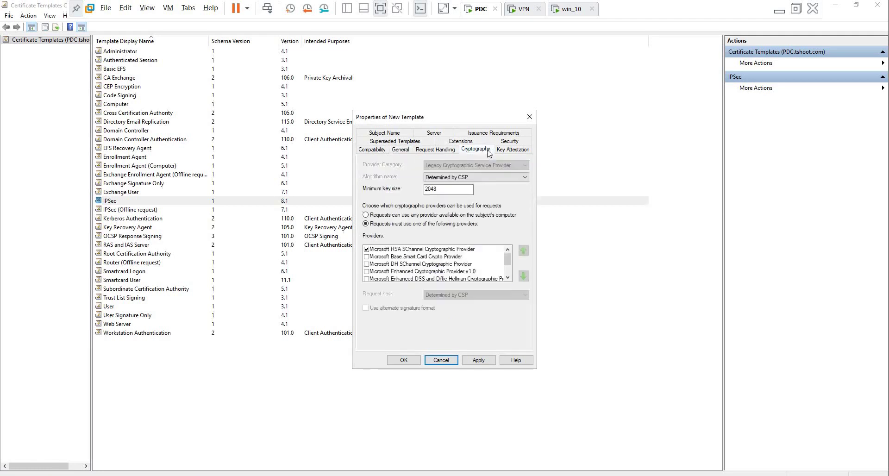
left_click_drag(449, 191, 418, 193)
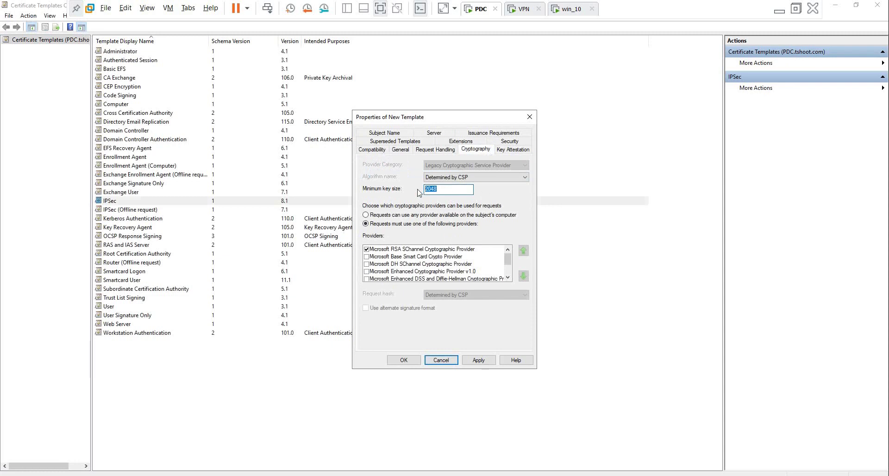
left_click(512, 151)
left_click(471, 143)
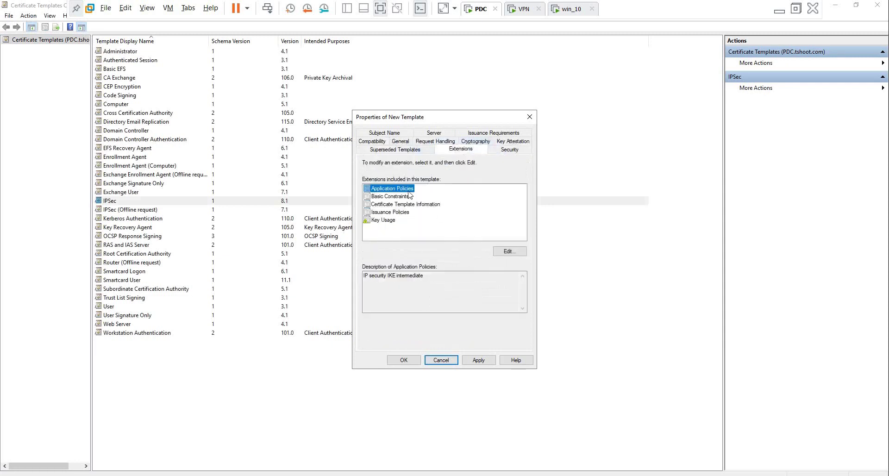
Add Server Authentication to the template's Application Policies.
left_click(509, 251)
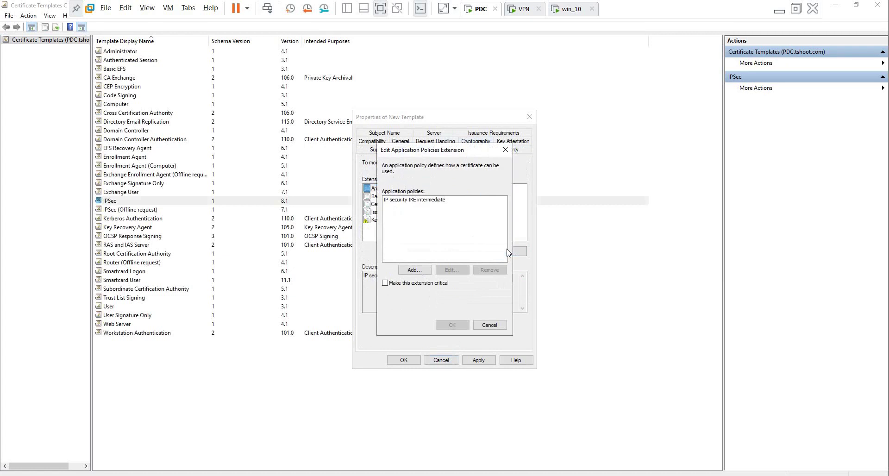
left_click(416, 270)
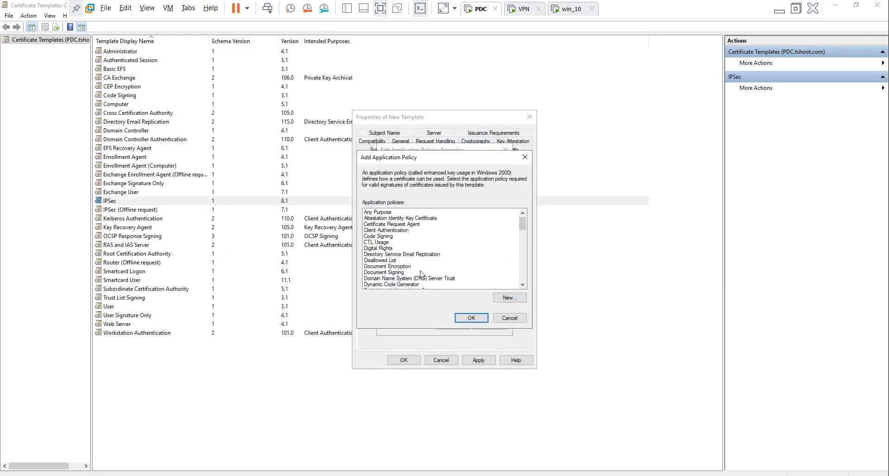
left_click(410, 267)
key("s")
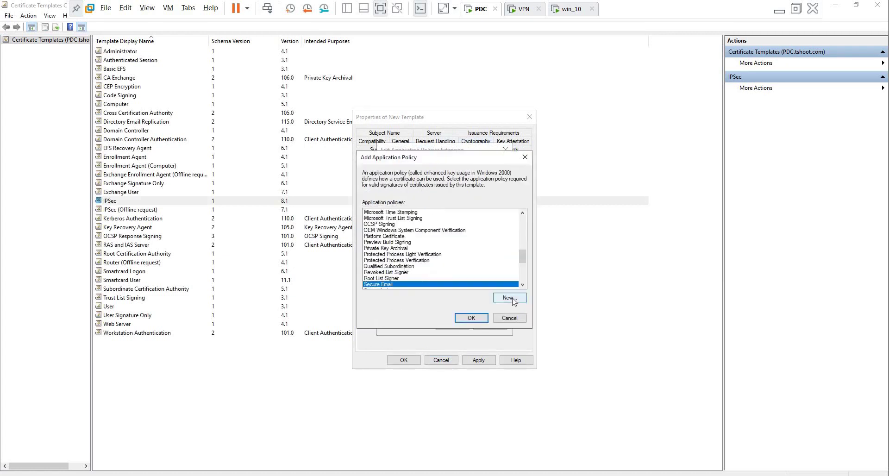
left_click(522, 285)
left_click(523, 284)
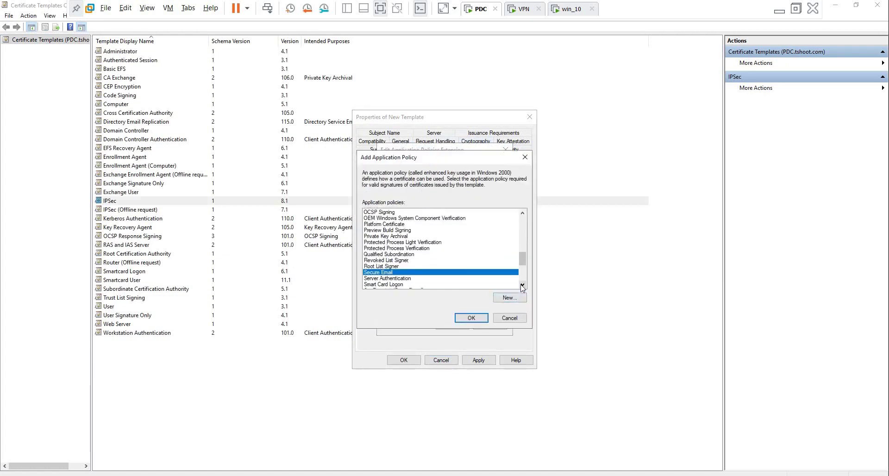
left_click(399, 279)
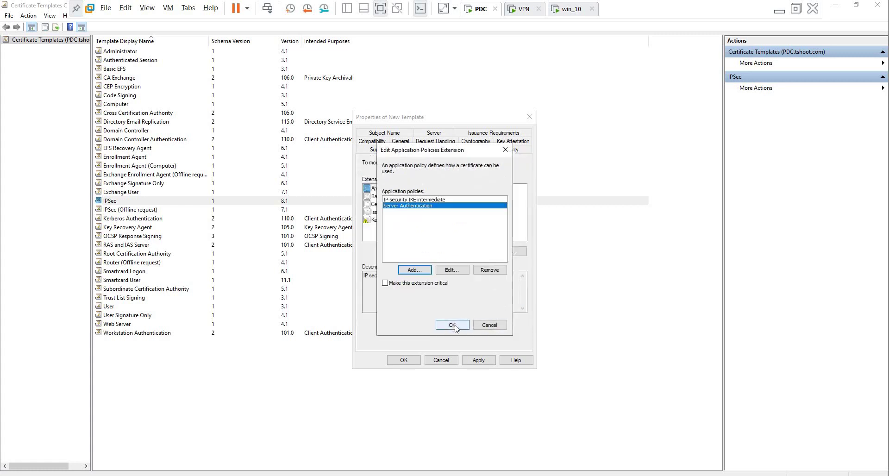
left_click(453, 324)
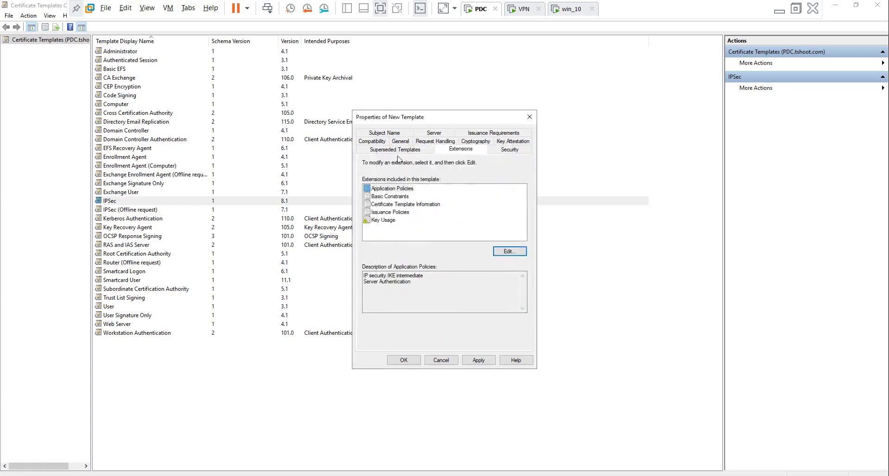
Set Subject Name to Supply in the request, save the template, and close the console.
left_click(402, 134)
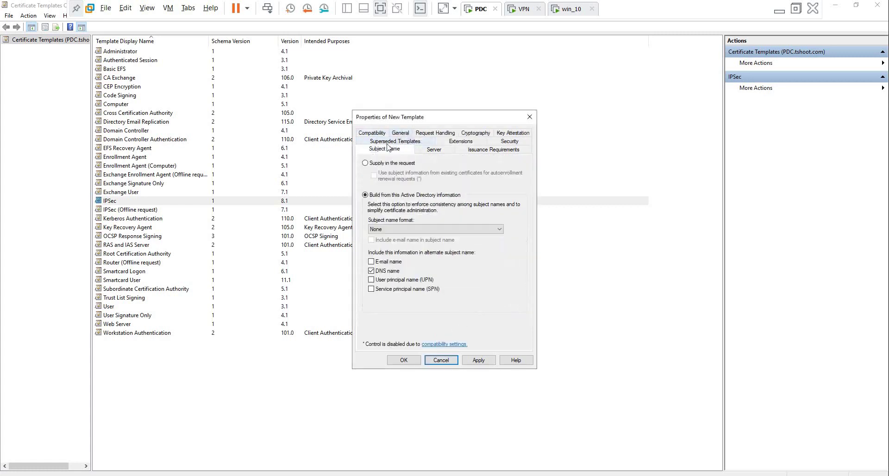
left_click(373, 164)
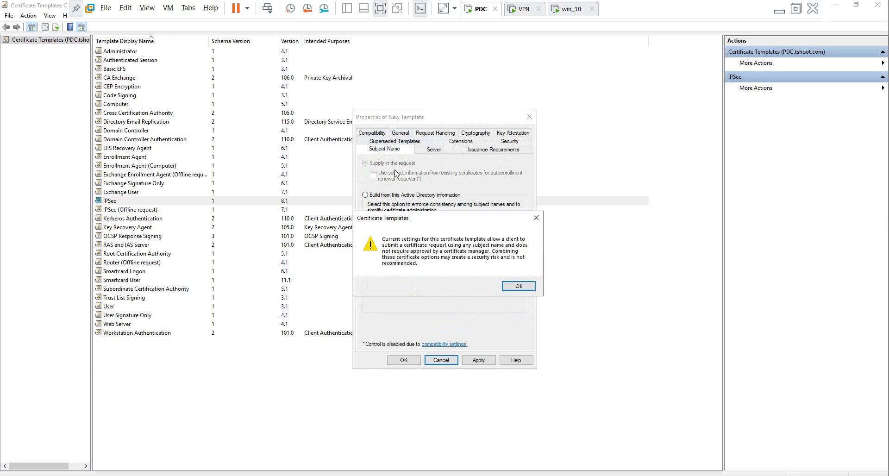
left_click(516, 286)
left_click(482, 361)
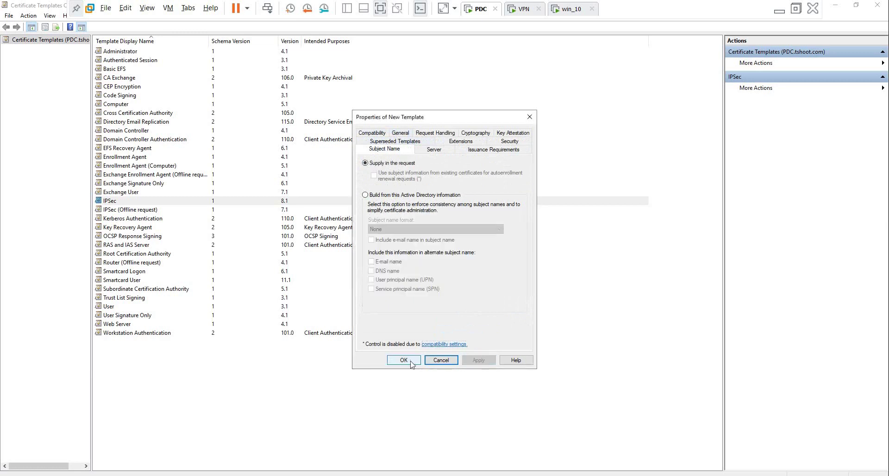
left_click(411, 363)
left_click(879, 5)
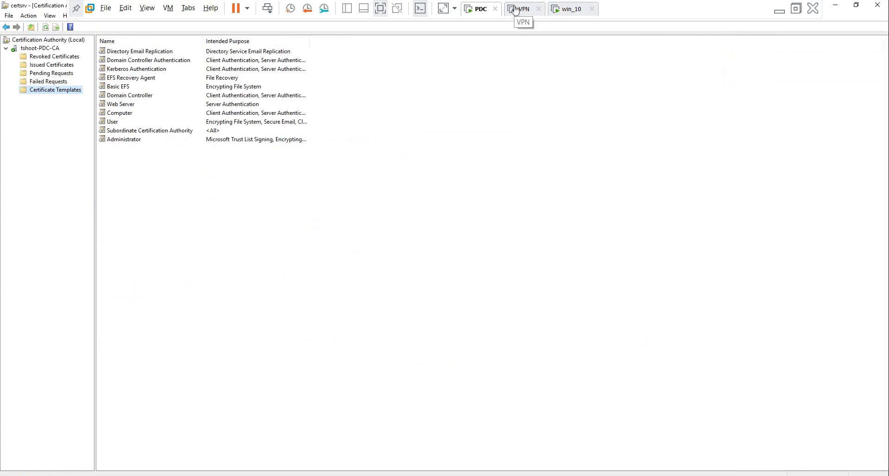
Add _Tshoot IPSec as a Certificate Template to Issue on the CA, then switch to the VPN machine.
right_click(67, 93)
mouse_move(119, 111)
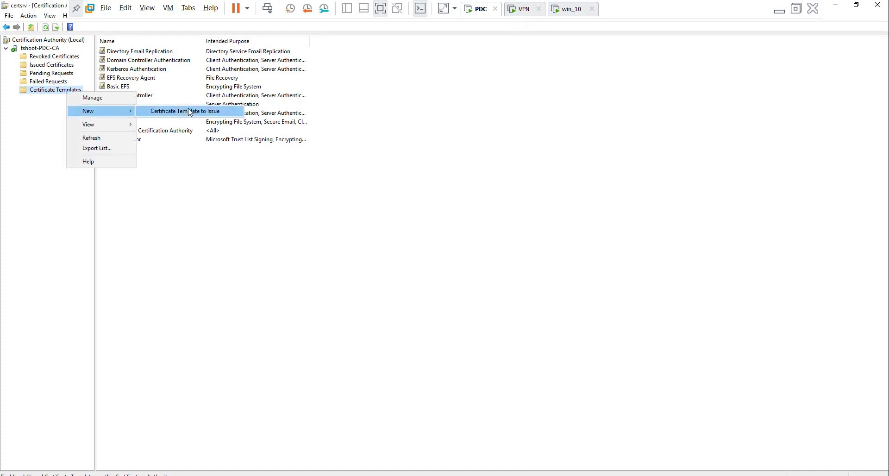
left_click(227, 111)
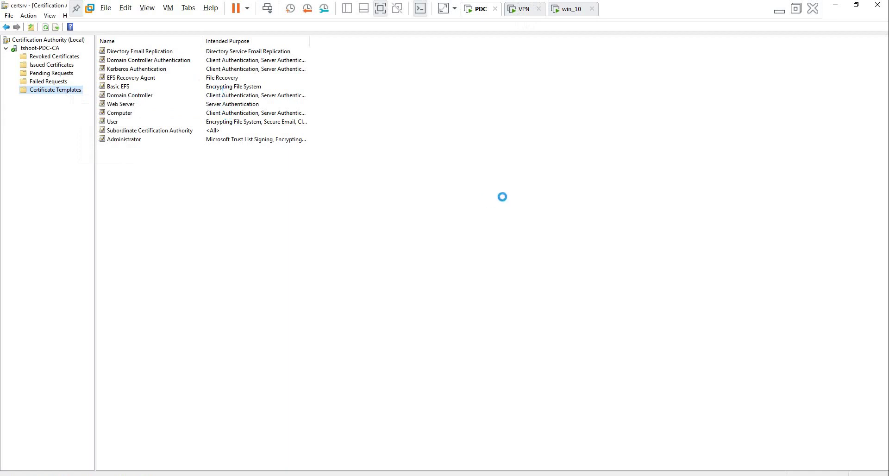
left_click(346, 225)
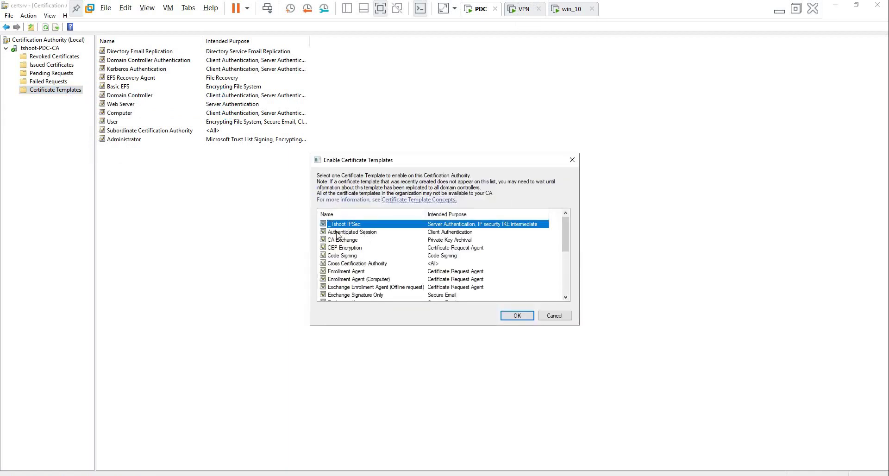
left_click(520, 317)
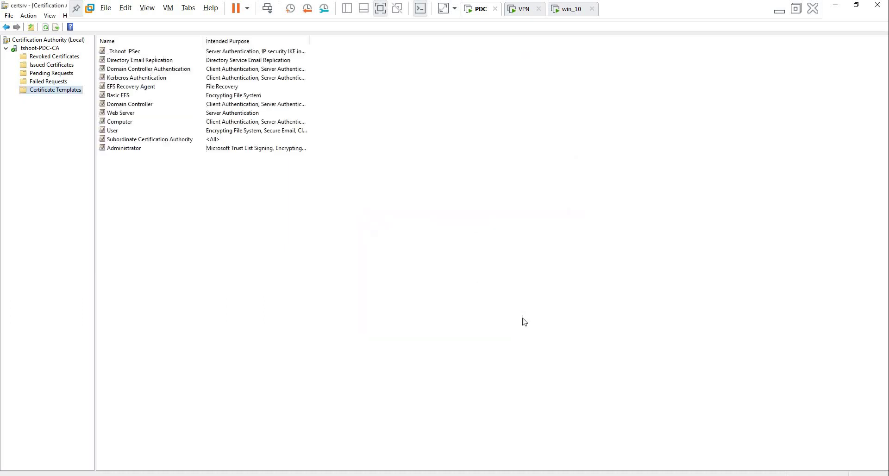
left_click(146, 52)
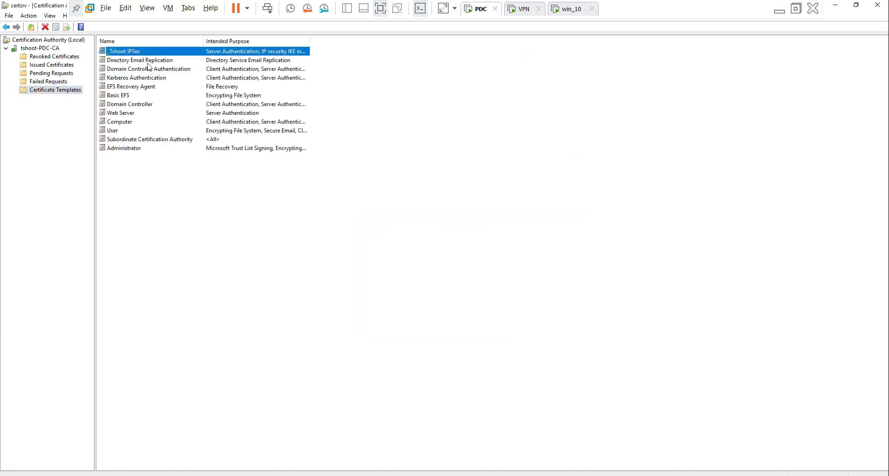
left_click(529, 9)
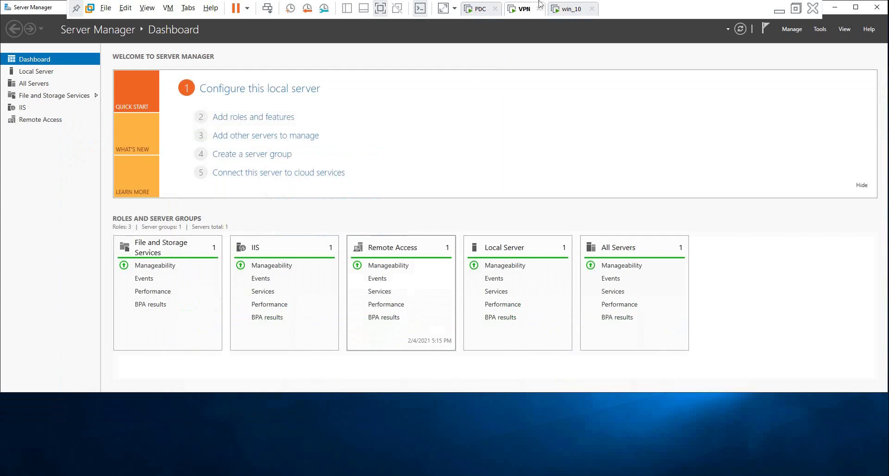
Restart the VPN virtual machine from its tab's context menu.
right_click(520, 9)
mouse_move(559, 29)
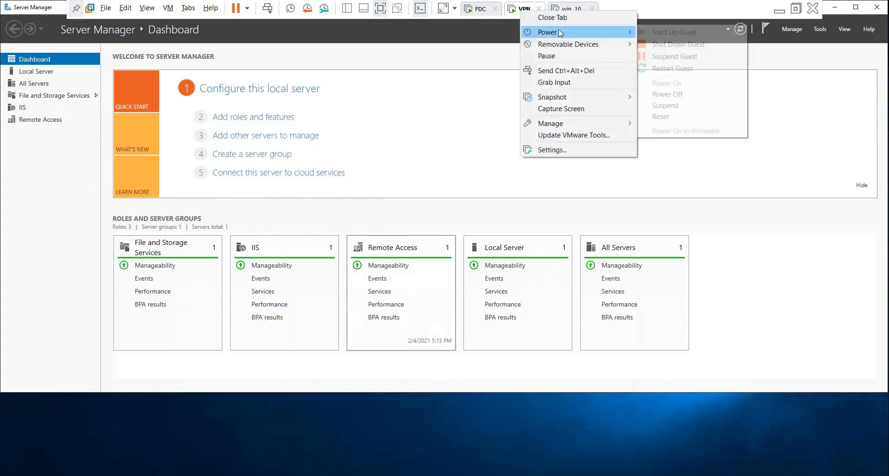
left_click(685, 70)
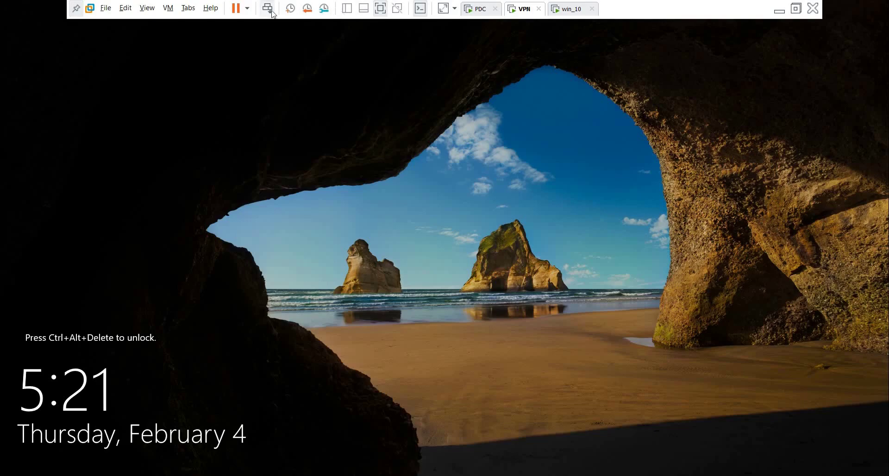
Sign in to the VPN server as domain administrator with the account password.
left_click(268, 9)
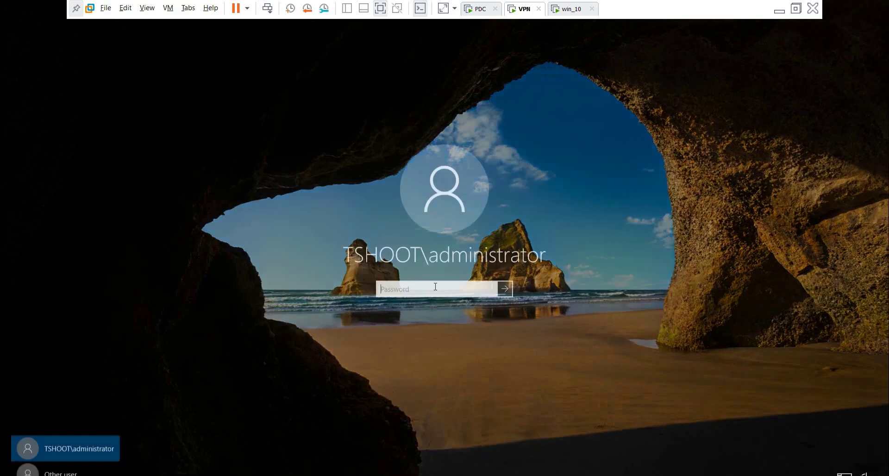
type("•••••••")
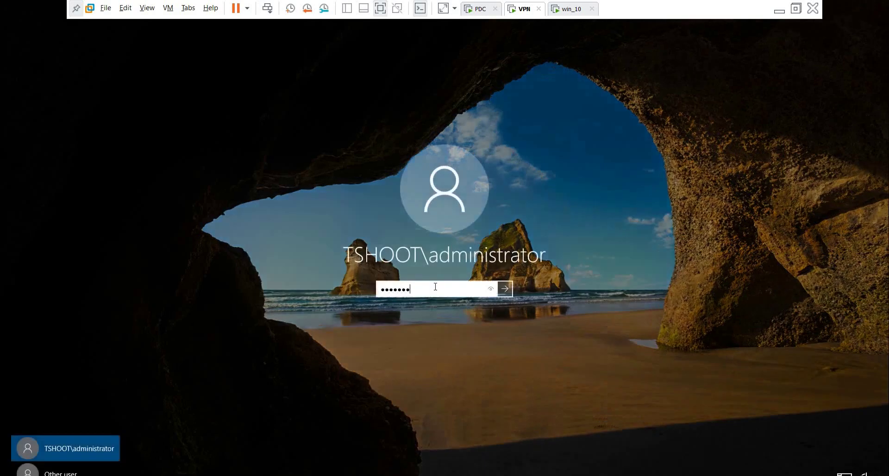
key("Return")
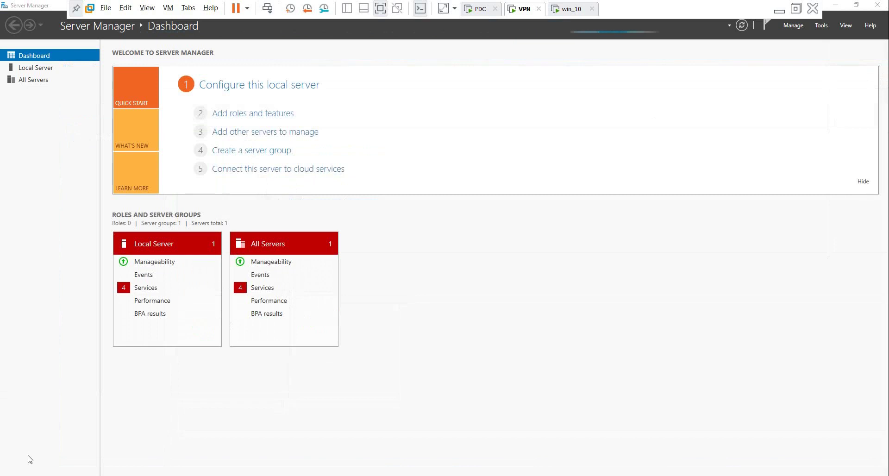
Launch the management console from the Run box on the VPN server.
right_click(12, 468)
left_click(48, 455)
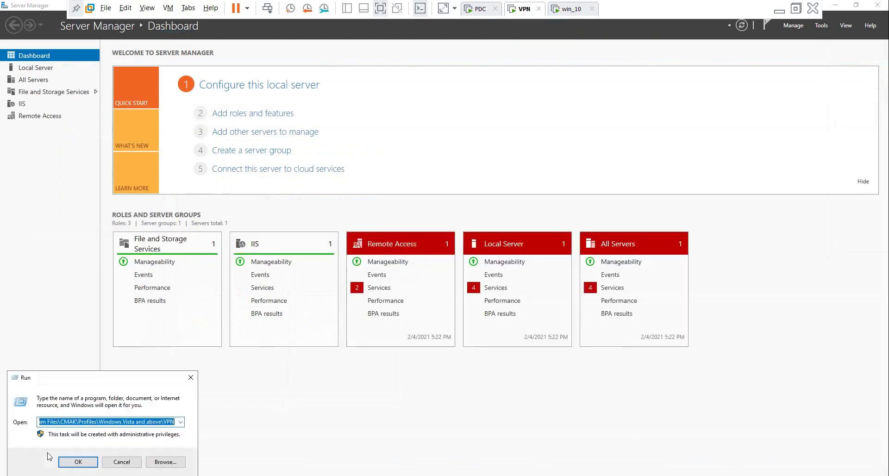
type("ncpa.cpl")
left_click(64, 458)
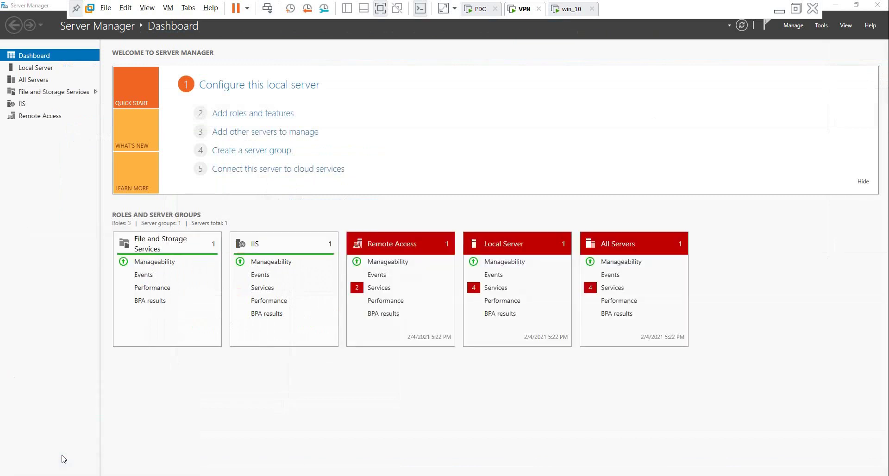
Add the Certificates snap-in for the local computer account and maximize the console.
left_click(116, 115)
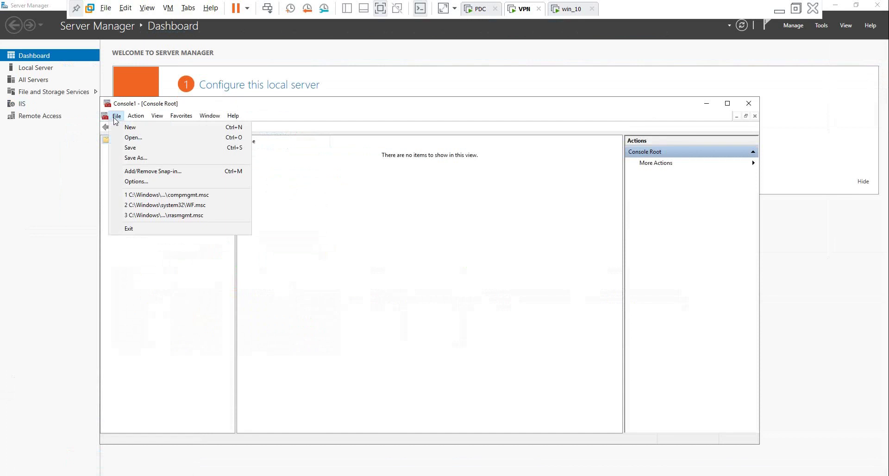
left_click(162, 171)
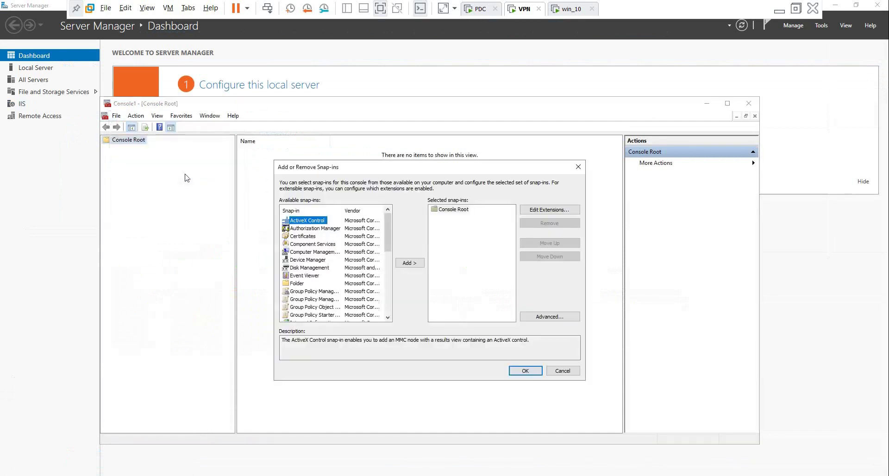
left_click(306, 236)
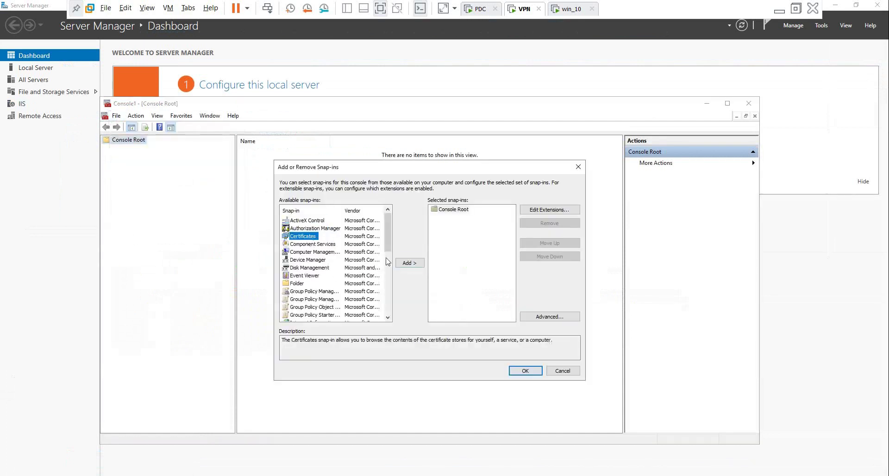
left_click(403, 264)
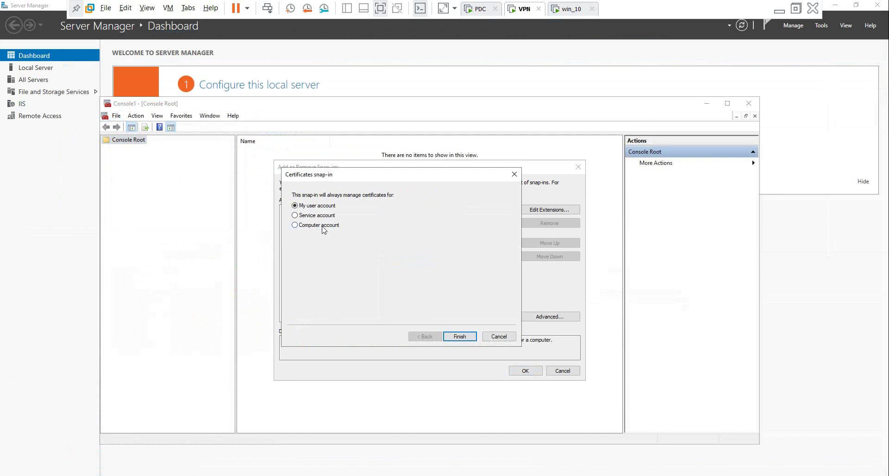
left_click(301, 227)
left_click(464, 337)
left_click(464, 337)
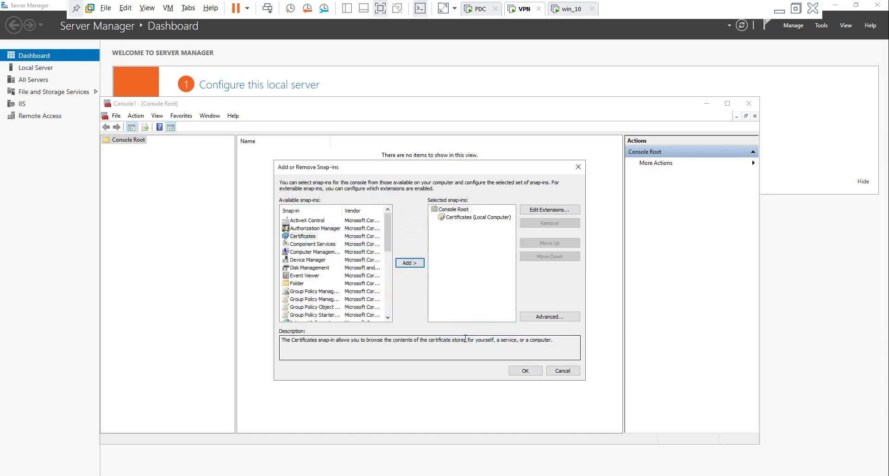
left_click(525, 372)
left_click(726, 103)
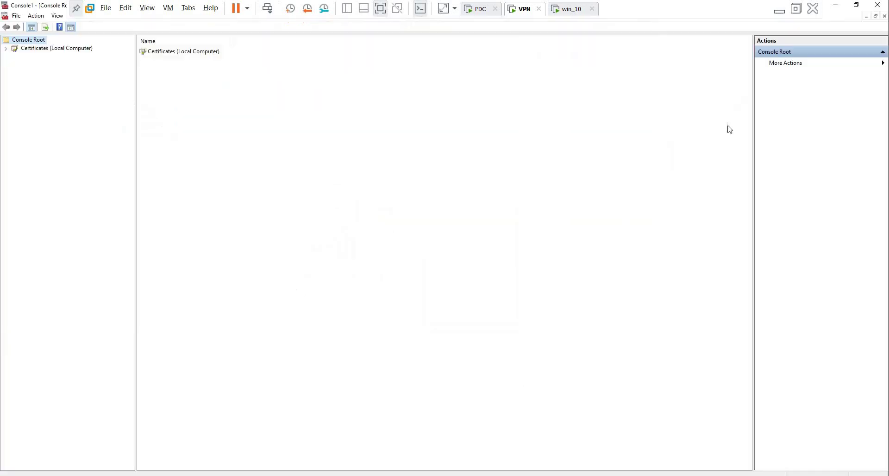
Request a new Personal-store certificate under Certificates (Local Computer) via Active Directory Enrollment Policy.
left_click(65, 49)
left_click(6, 49)
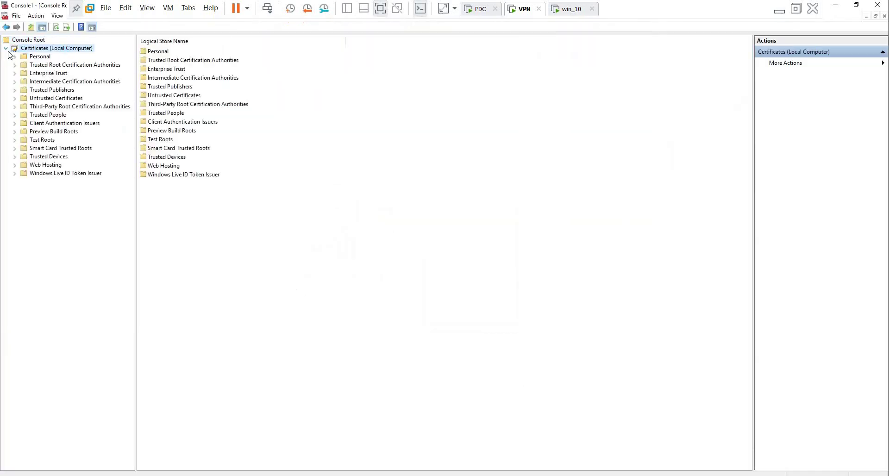
left_click(35, 56)
right_click(43, 58)
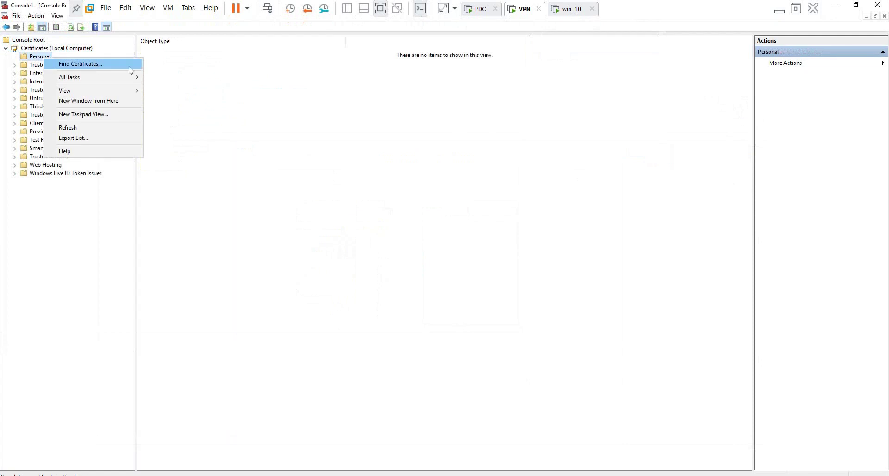
mouse_move(133, 79)
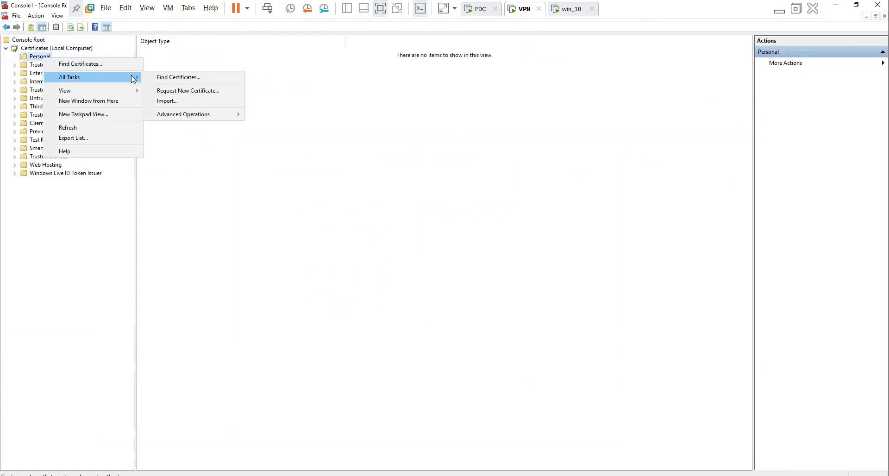
left_click(214, 92)
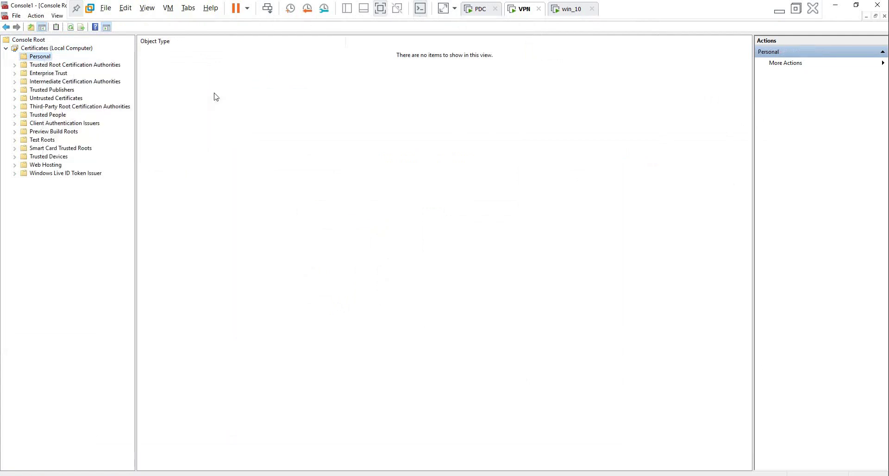
left_click(530, 335)
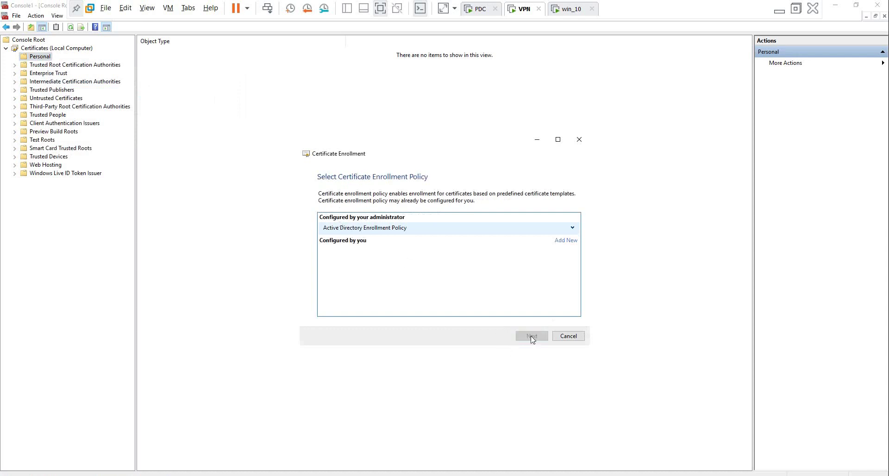
left_click(531, 336)
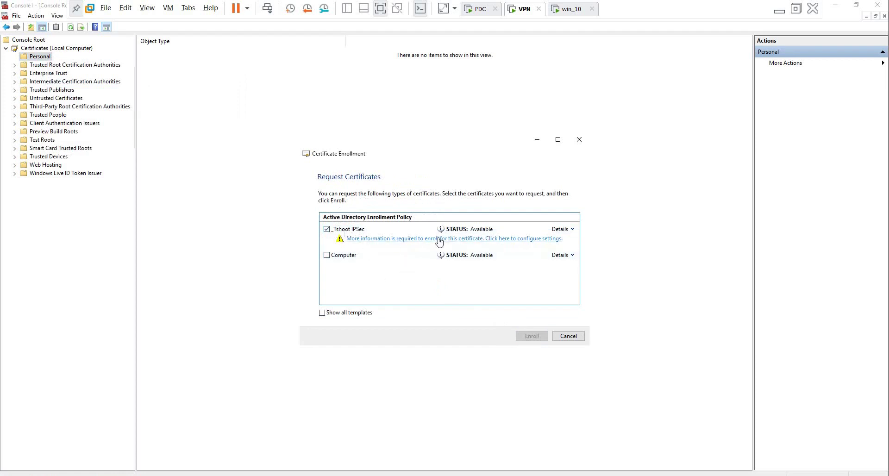
Give the _Tshoot IPSec certificate subject common name VPN.tshoot.com, then enroll it.
left_click(460, 271)
left_click(439, 239)
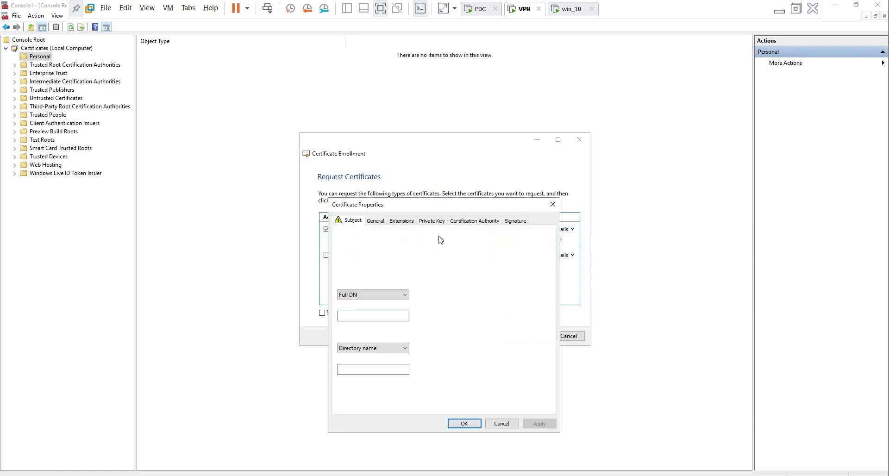
left_click(353, 296)
left_click(365, 308)
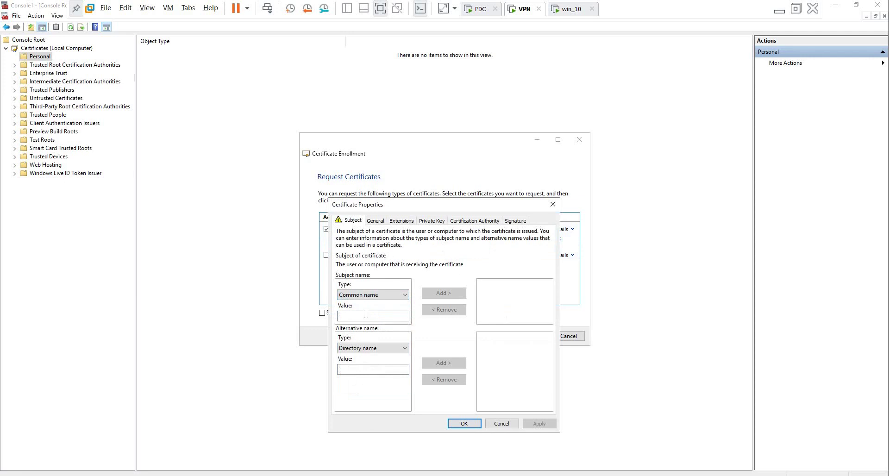
left_click(366, 316)
type("VPN.tsho")
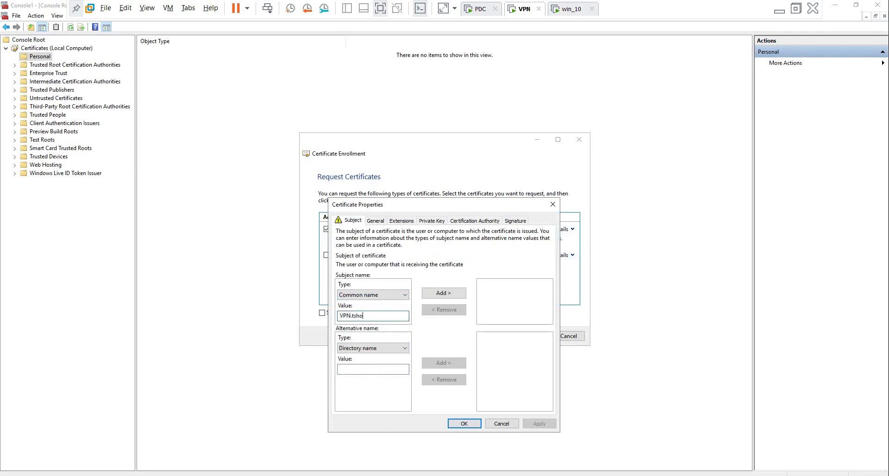
type("ot.com")
left_click(447, 294)
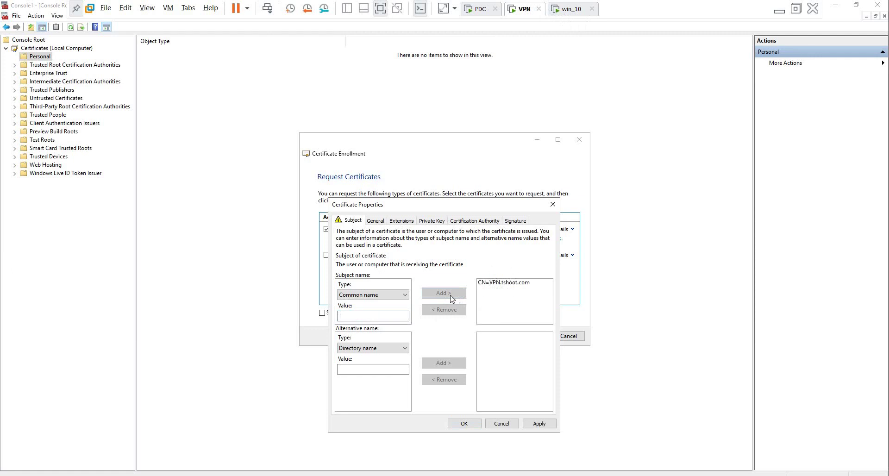
left_click(464, 424)
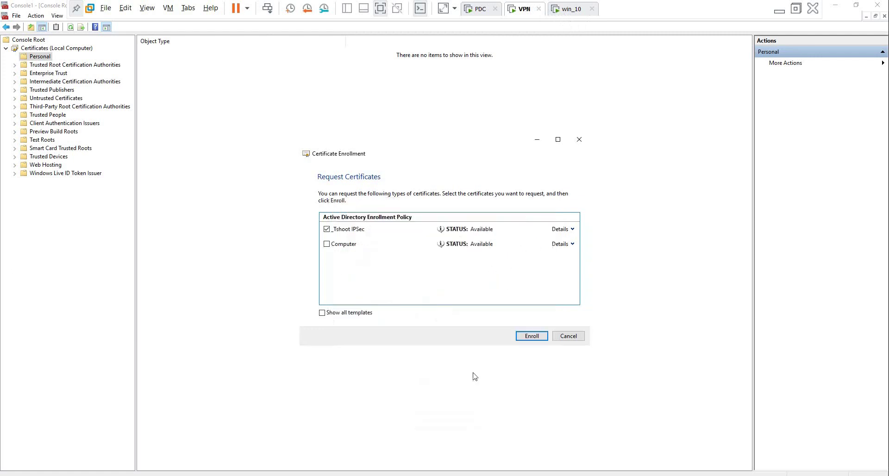
left_click(534, 339)
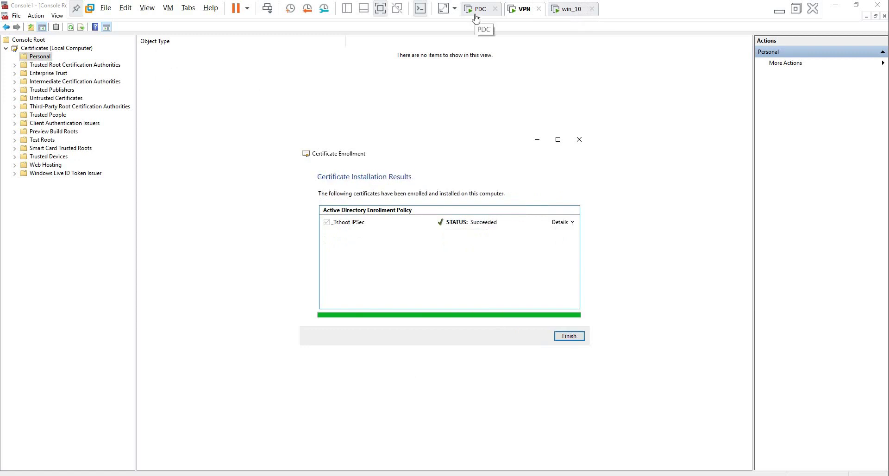
Finish enrollment, glance at the PDC machine, and list the VPN server's Personal certificates.
left_click(569, 336)
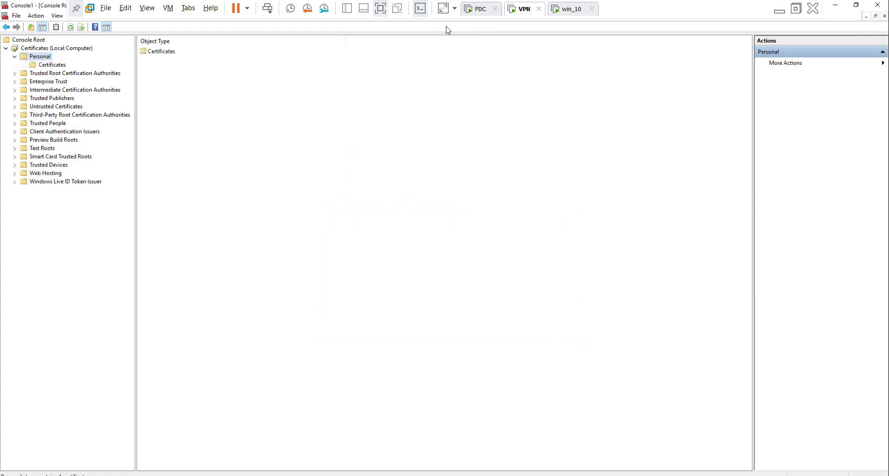
left_click(478, 10)
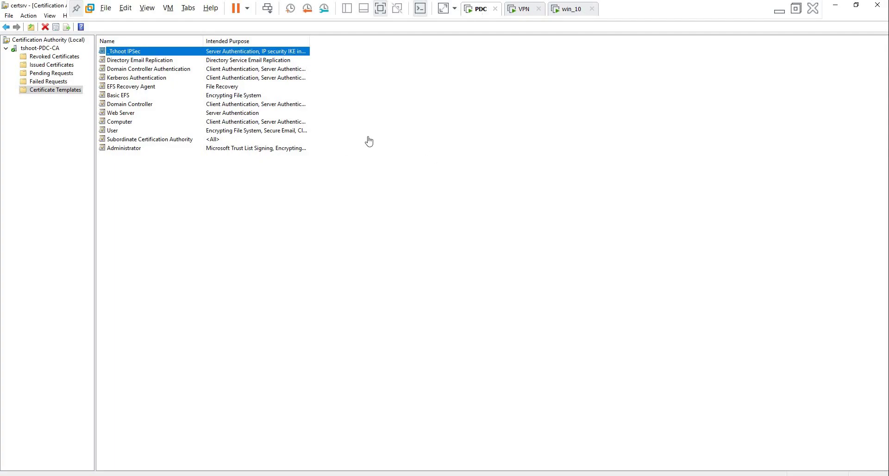
left_click(518, 9)
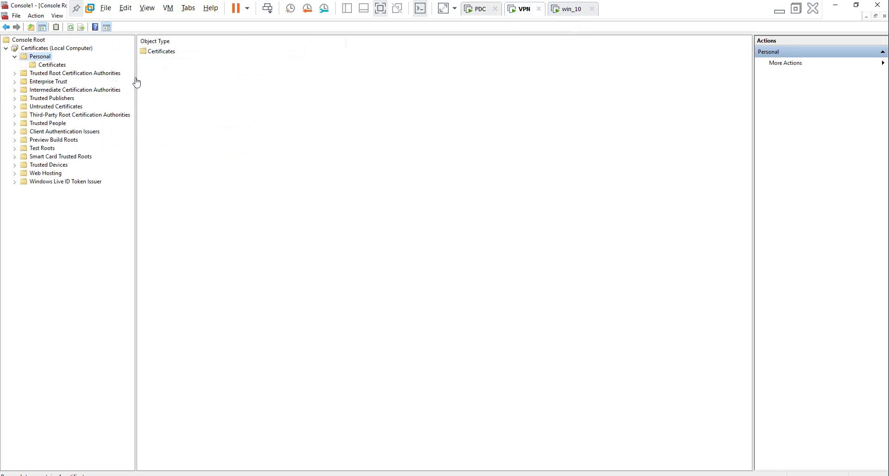
left_click(62, 65)
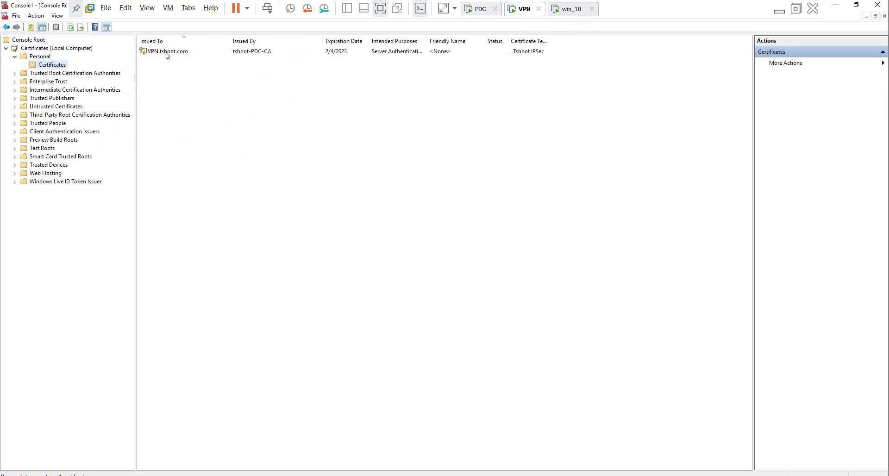
Open tshoot-PDC-CA from VPN.tshoot.com's certification path and start Copy to File.
double_click(166, 52)
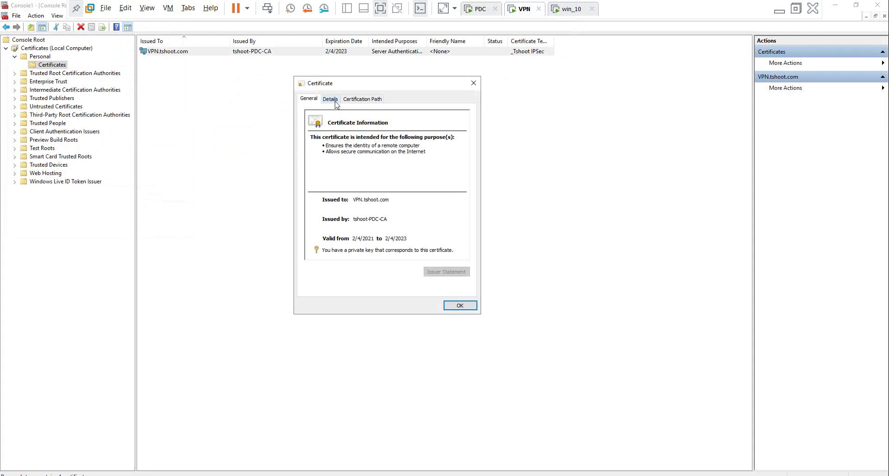
left_click(367, 100)
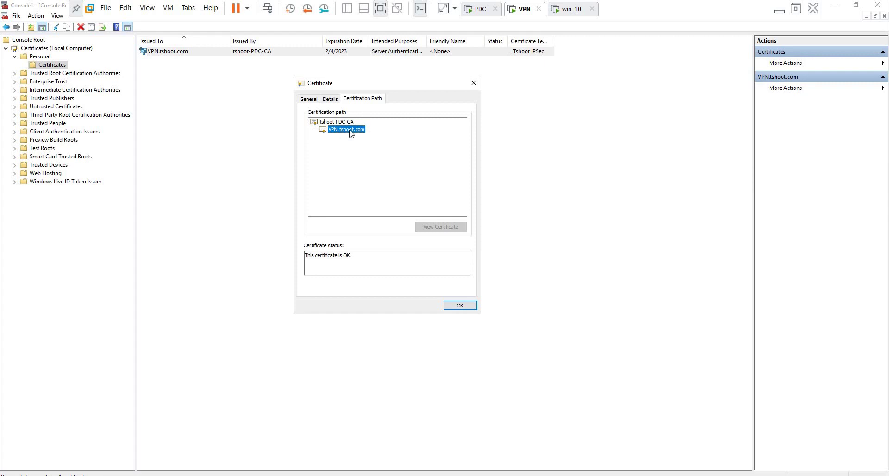
left_click(335, 123)
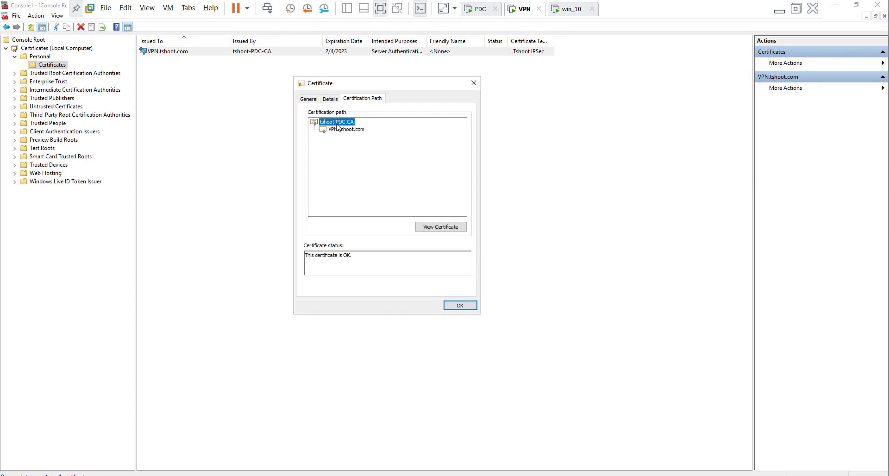
left_click(441, 228)
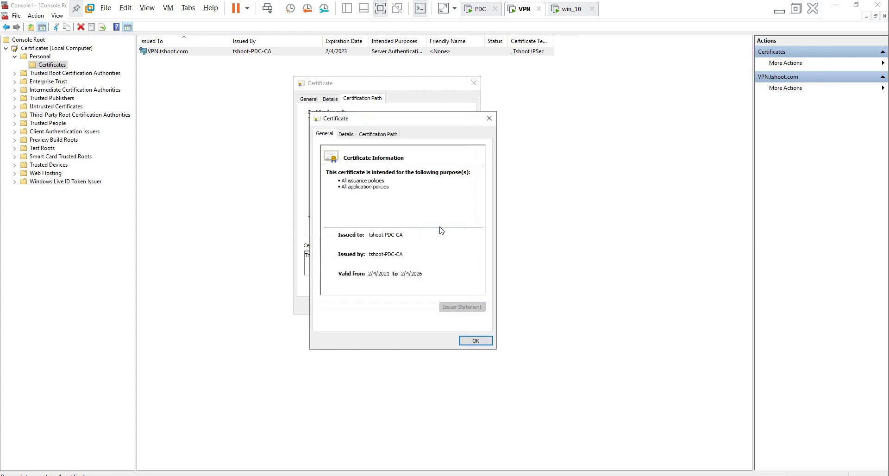
left_click(346, 135)
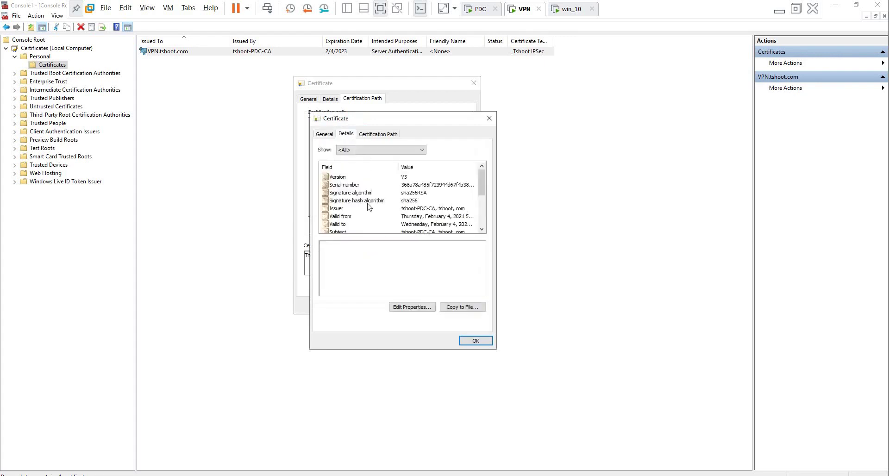
left_click(462, 307)
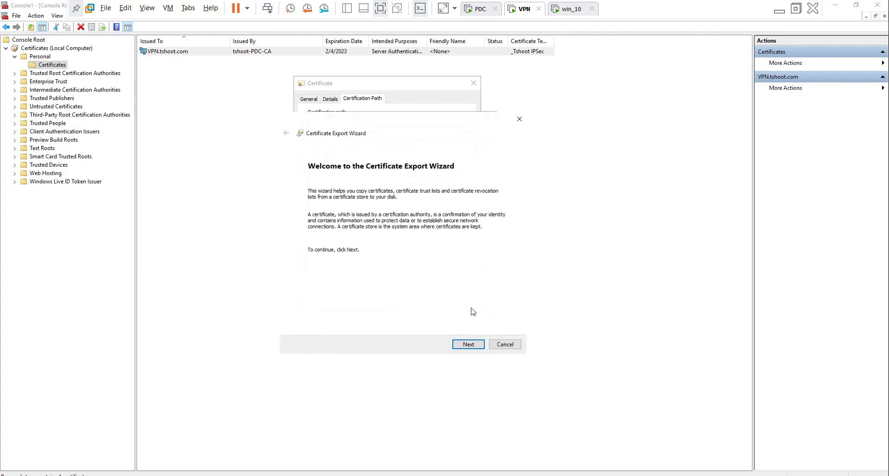
Export in the default format to Local Disk (C:) under the file name CA cert.
left_click(468, 346)
left_click(468, 346)
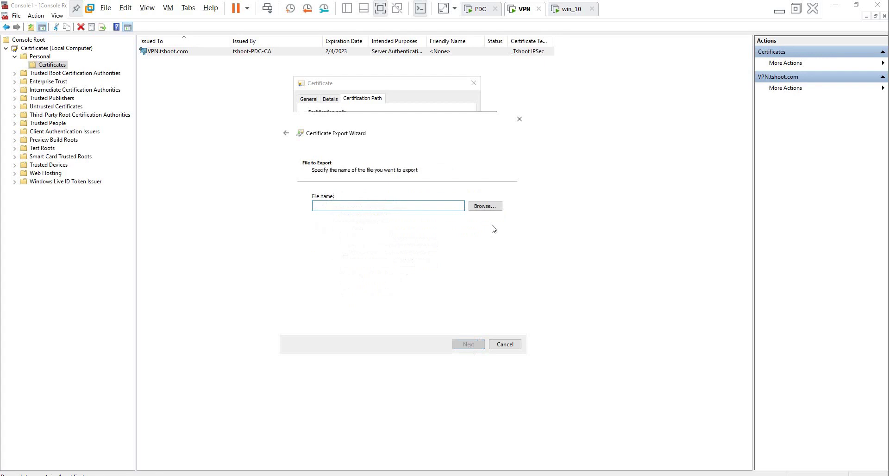
left_click(484, 205)
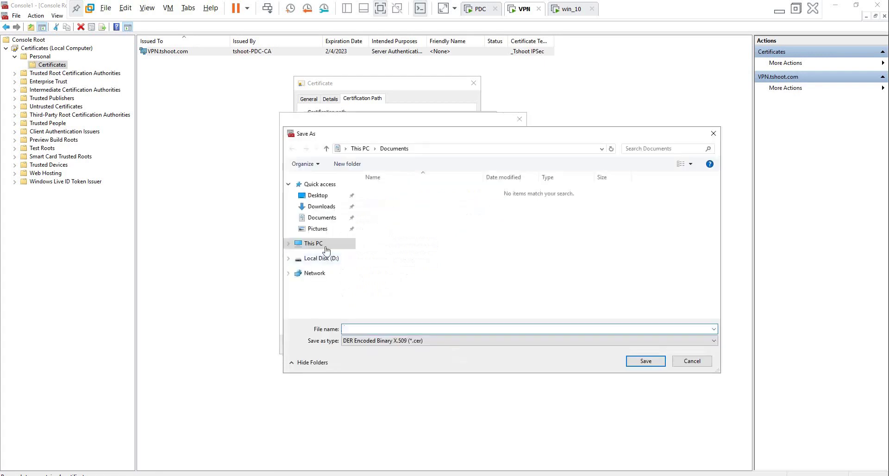
left_click(309, 243)
double_click(407, 287)
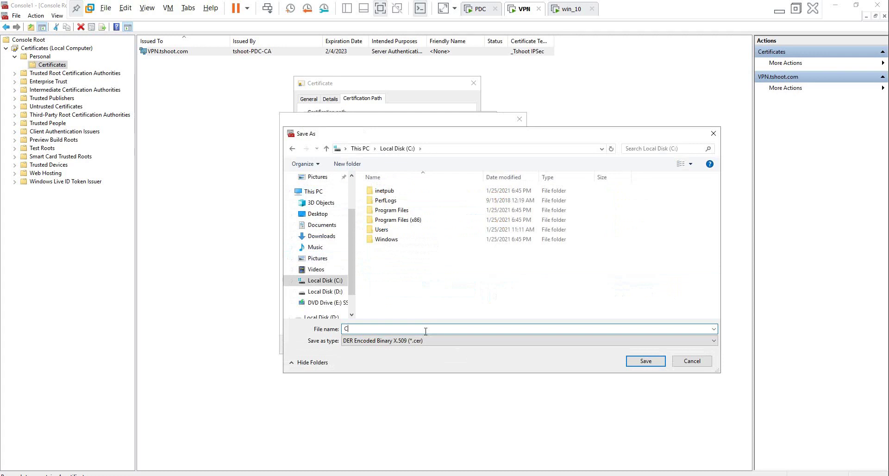
type("cert")
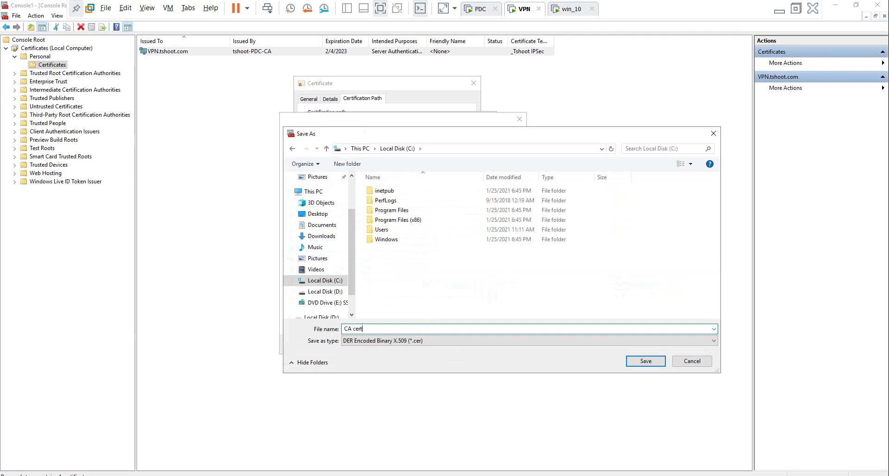
key("Return")
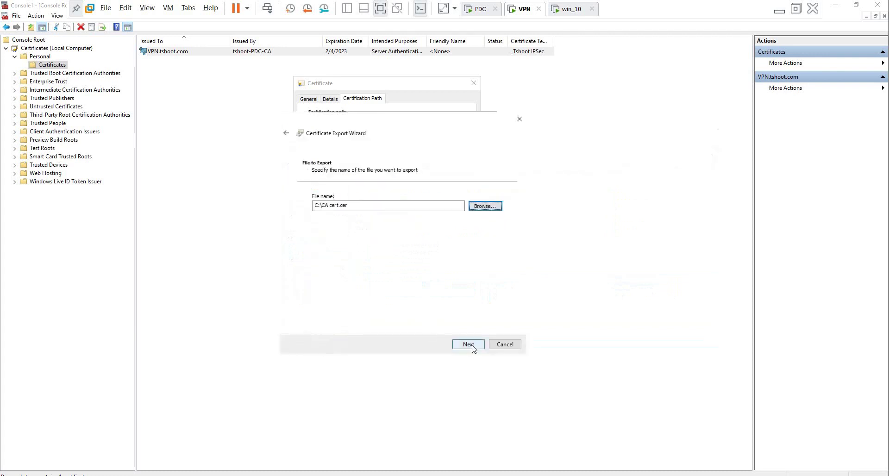
Finish the export, dismiss the success message, and close the certificate windows.
left_click(472, 347)
left_click(471, 347)
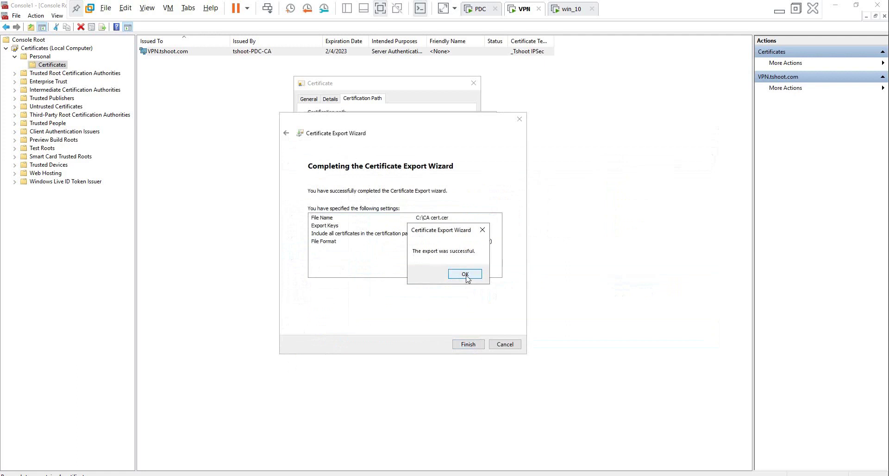
left_click(465, 274)
left_click(467, 342)
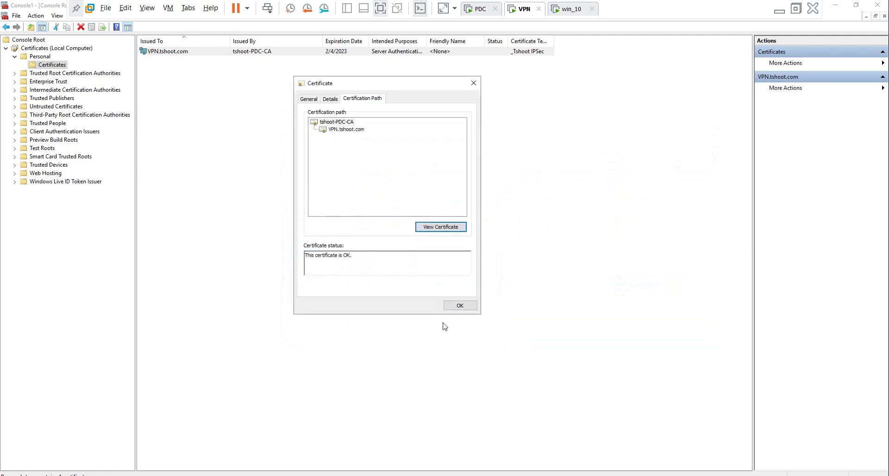
left_click(464, 307)
Copy CA cert.cer from the VPN server's C: drive and attempt pasting on win_10.
left_click(569, 14)
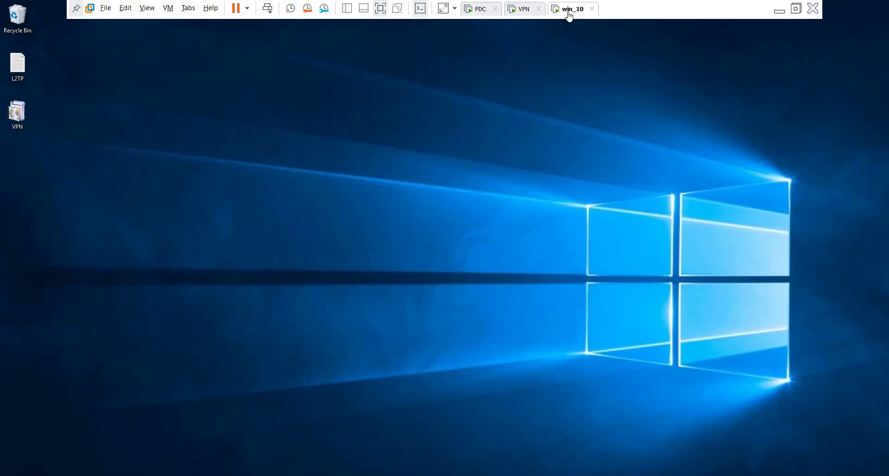
left_click(524, 14)
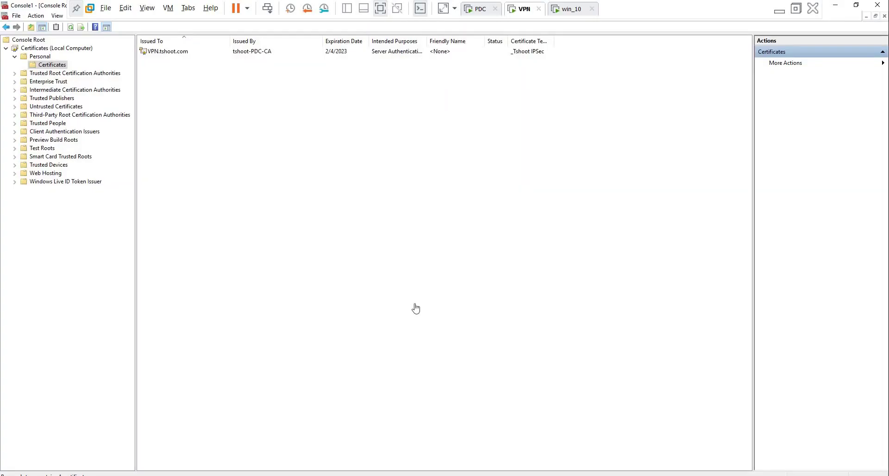
key("super+e")
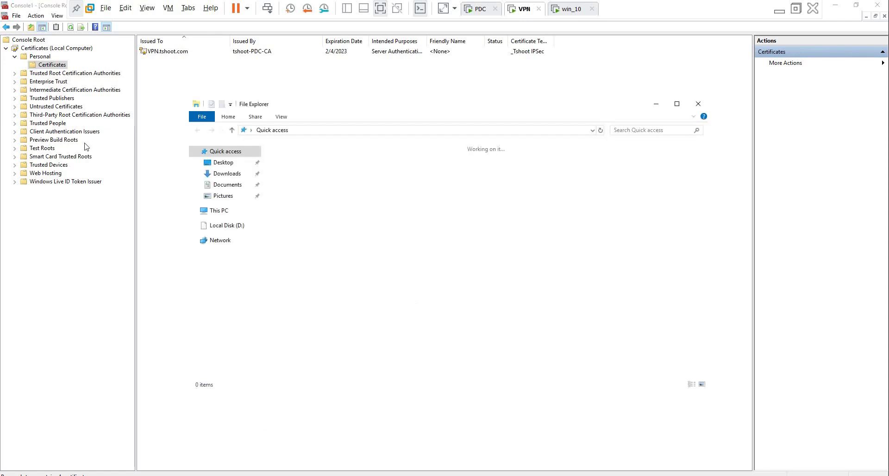
left_click(234, 300)
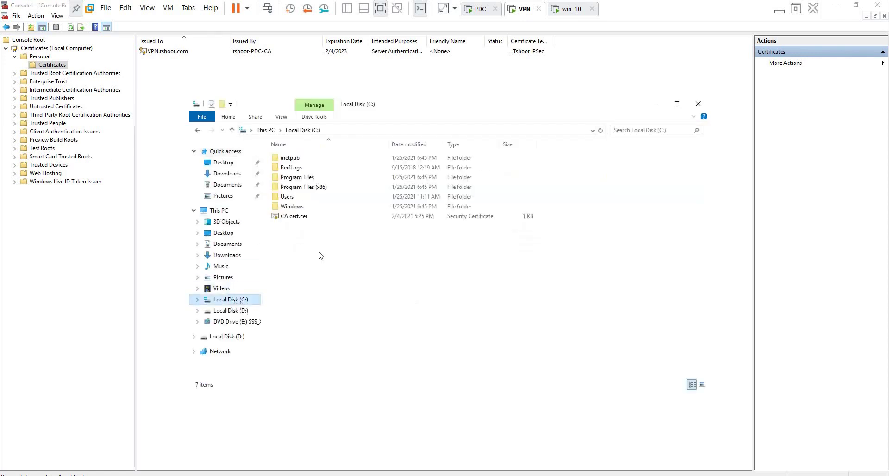
left_click(292, 216)
right_click(291, 221)
left_click(311, 304)
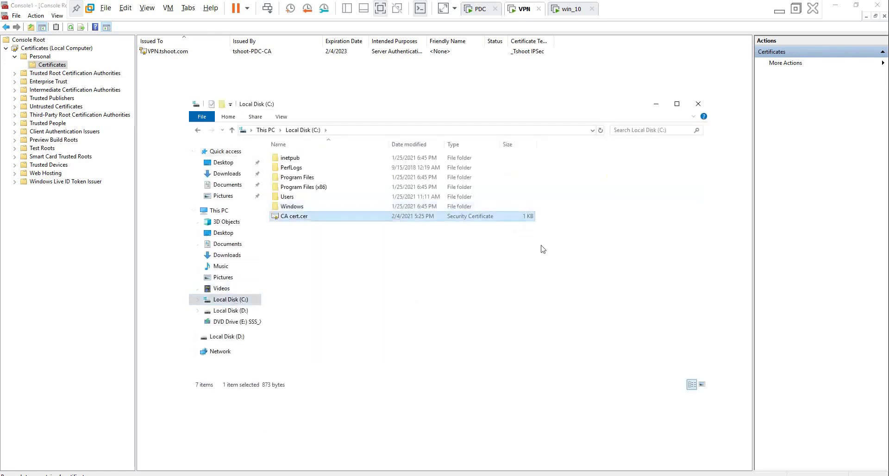
left_click(706, 105)
left_click(572, 9)
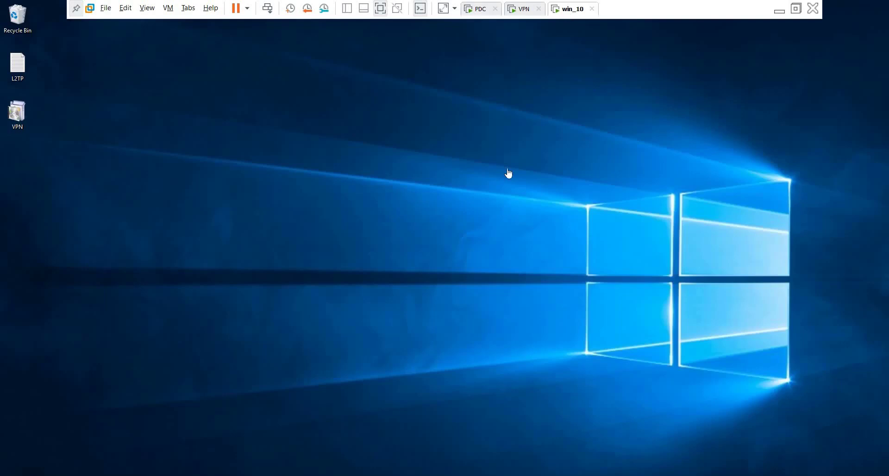
right_click(462, 143)
left_click(515, 9)
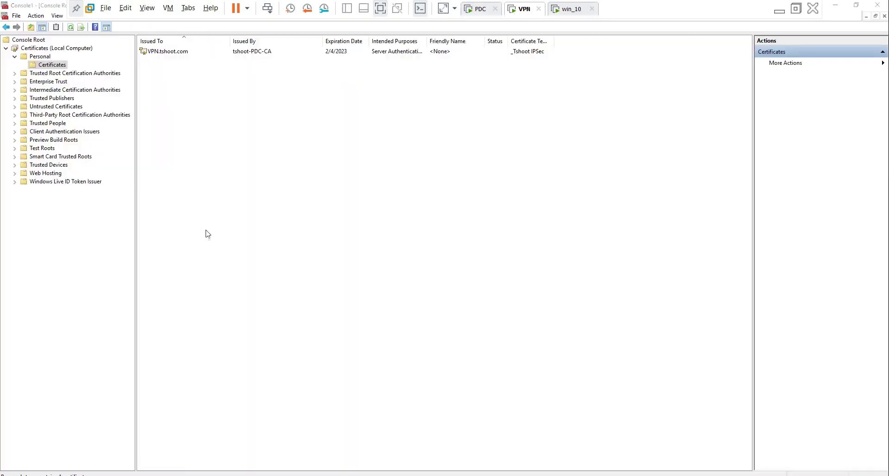
Copy CA cert.cer again and paste it onto the win_10 desktop below the other icons.
key("super+e")
left_click(241, 300)
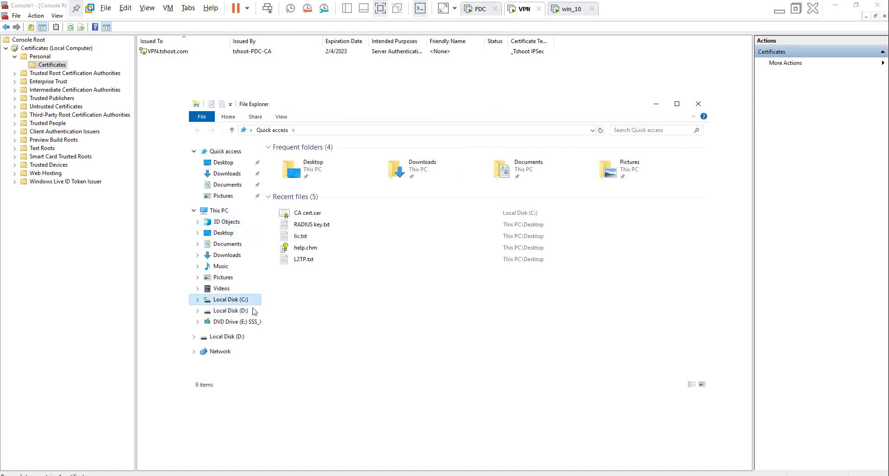
left_click(288, 218)
right_click(287, 216)
left_click(332, 300)
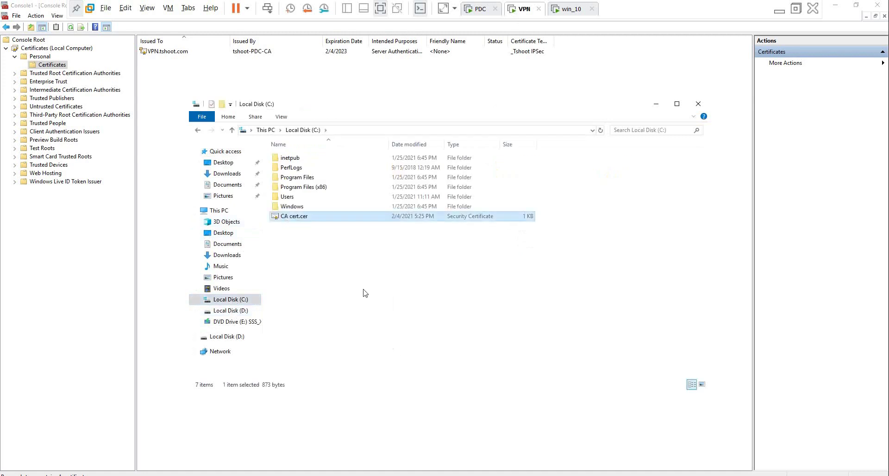
left_click(577, 8)
right_click(577, 110)
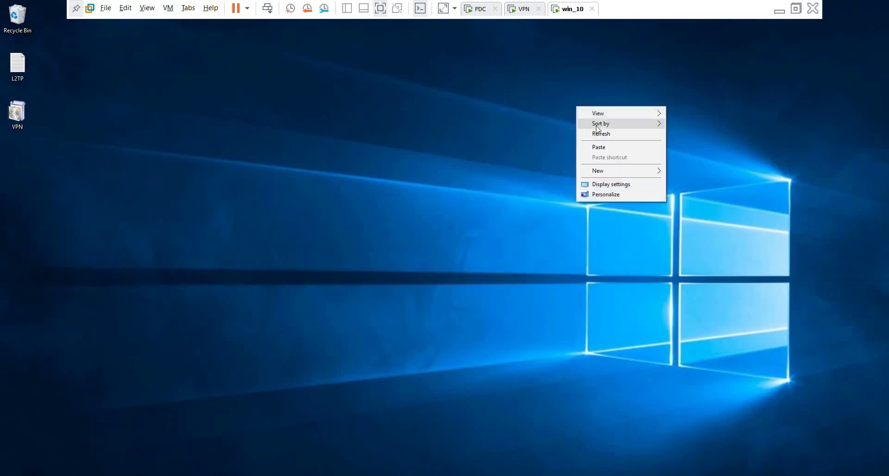
left_click(589, 147)
left_click_drag(574, 119, 90, 161)
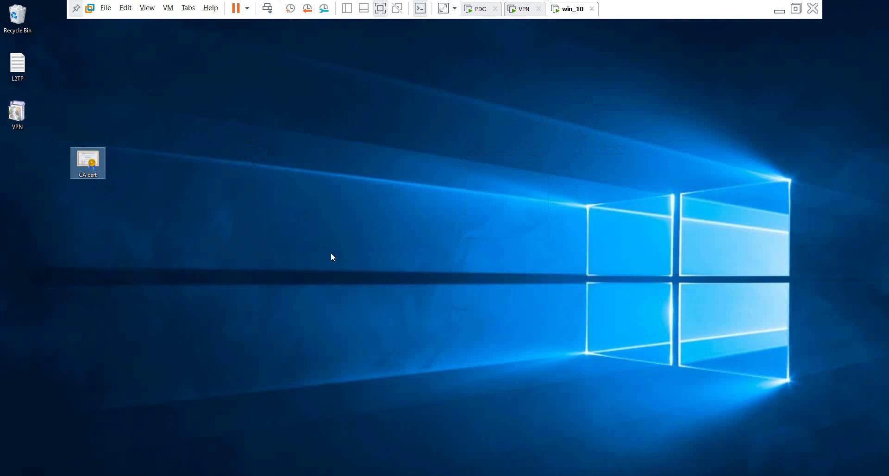
left_click(331, 252)
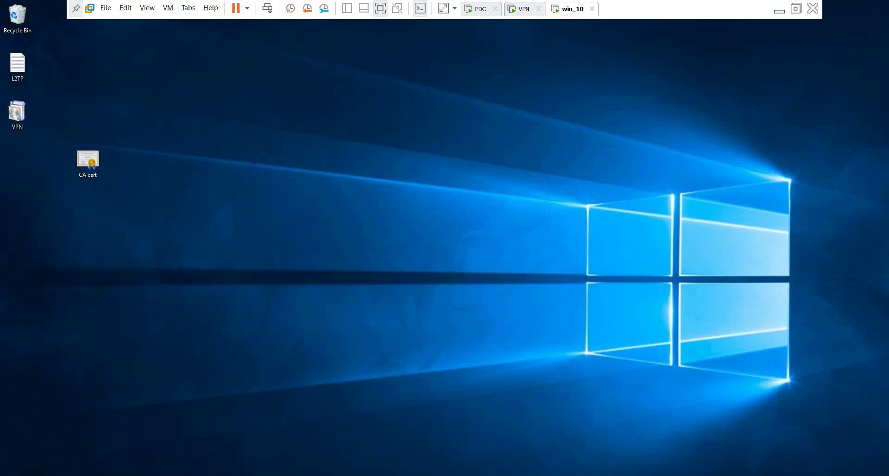
Open the VPN settings page on win_10 by searching for vpn.
key("super")
type("v")
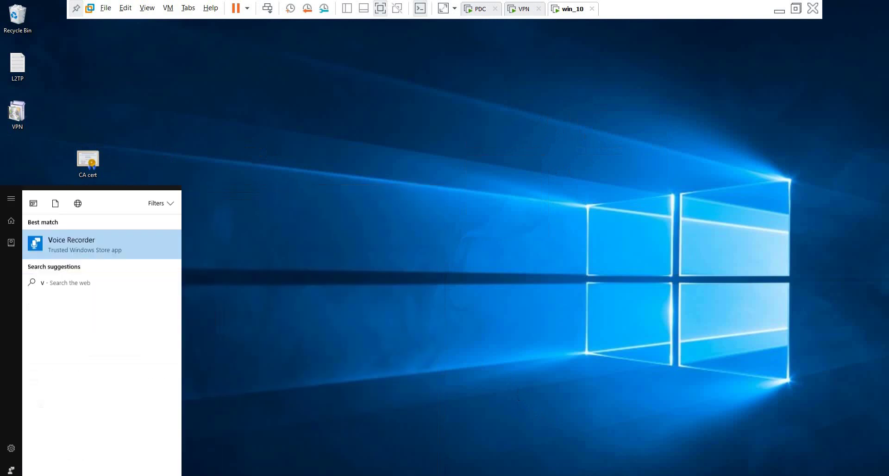
type("pn")
key("Return")
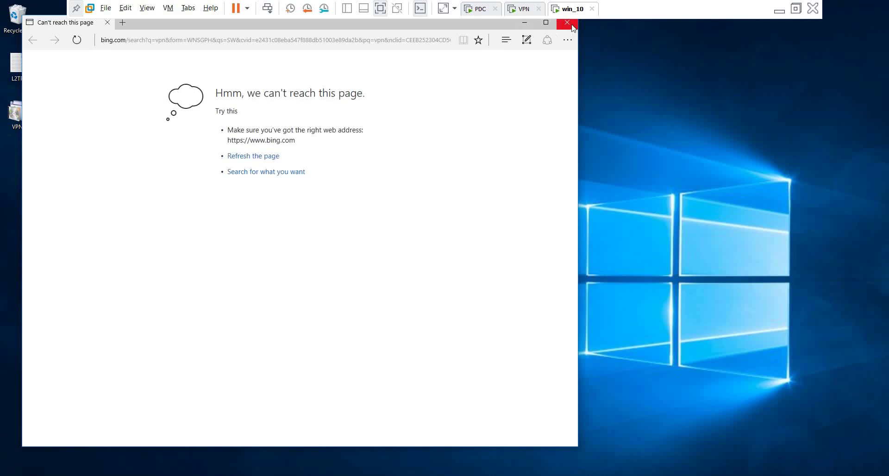
left_click(567, 22)
key("super")
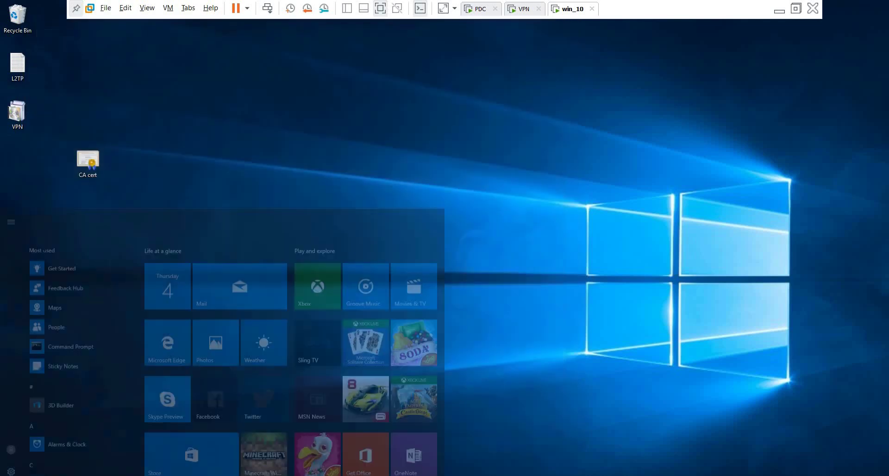
type("vpn")
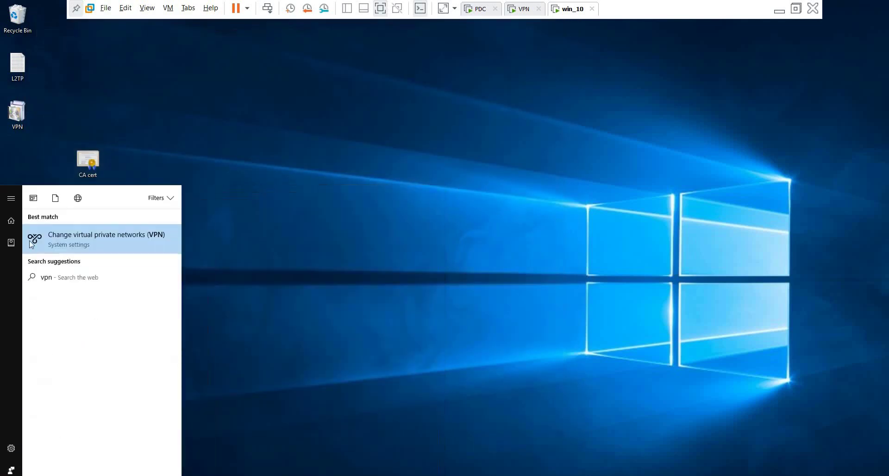
left_click(84, 241)
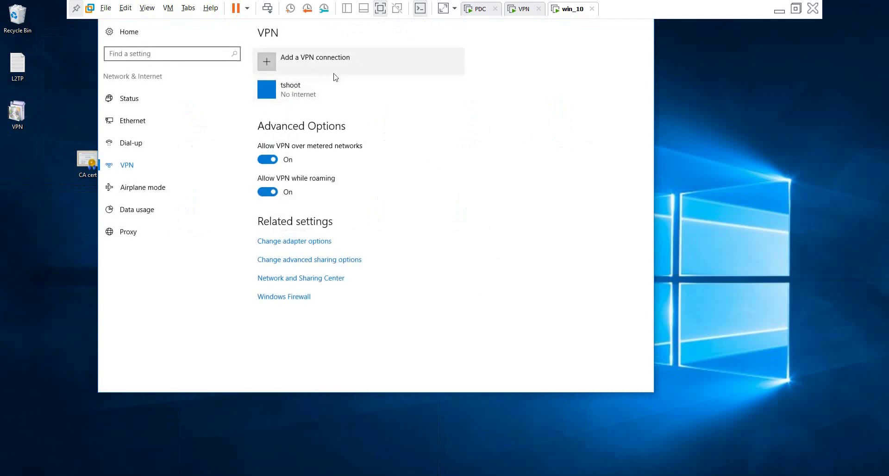
Remove the old tshoot VPN connection and confirm the removal.
left_click(331, 90)
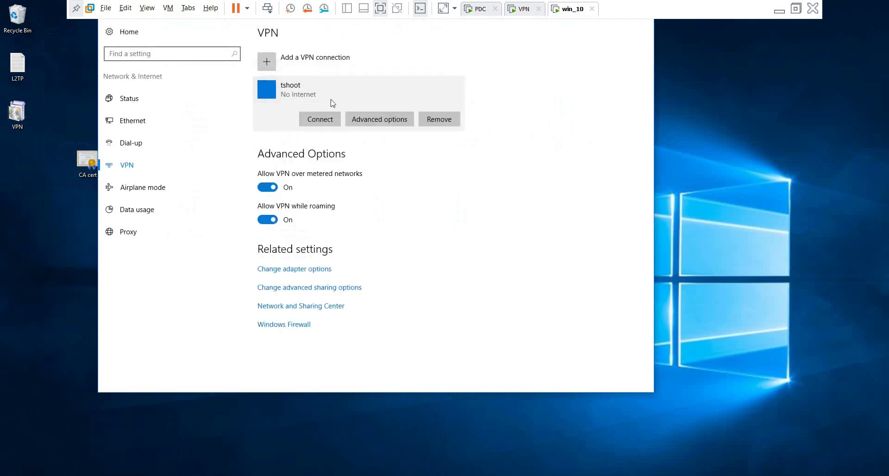
left_click(447, 121)
left_click(517, 106)
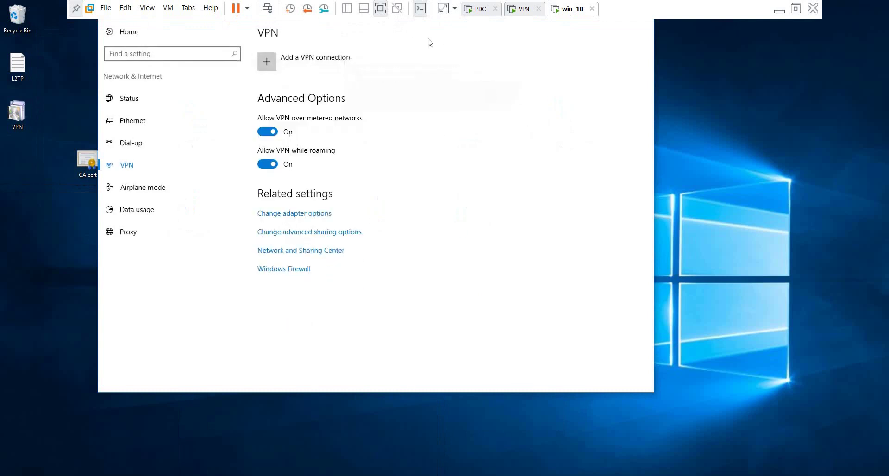
Reposition the Settings window and start adding a new VPN connection.
left_click(76, 8)
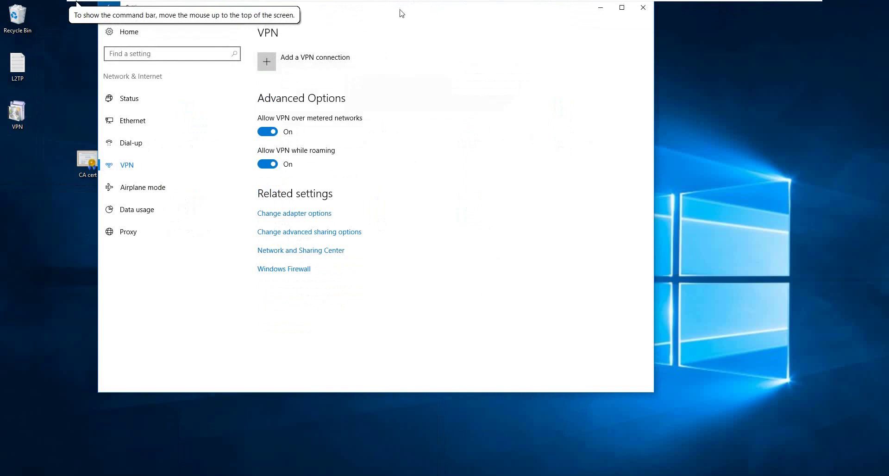
left_click_drag(401, 14, 420, 77)
mouse_move(82, 14)
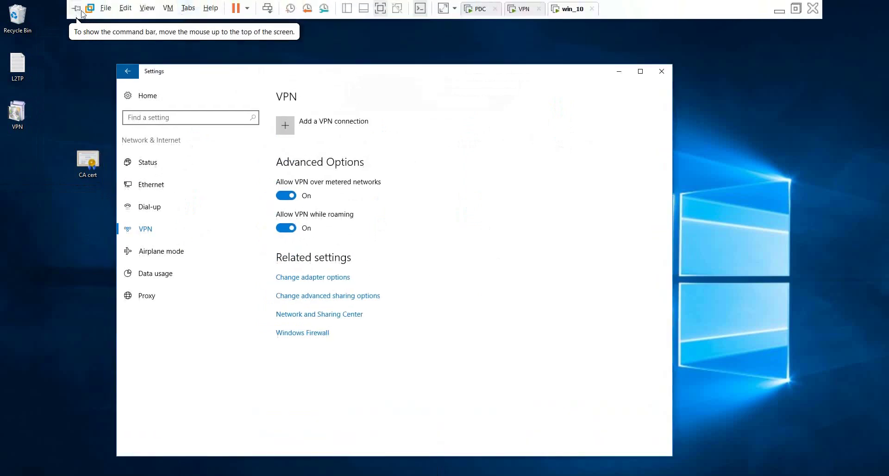
left_click(324, 124)
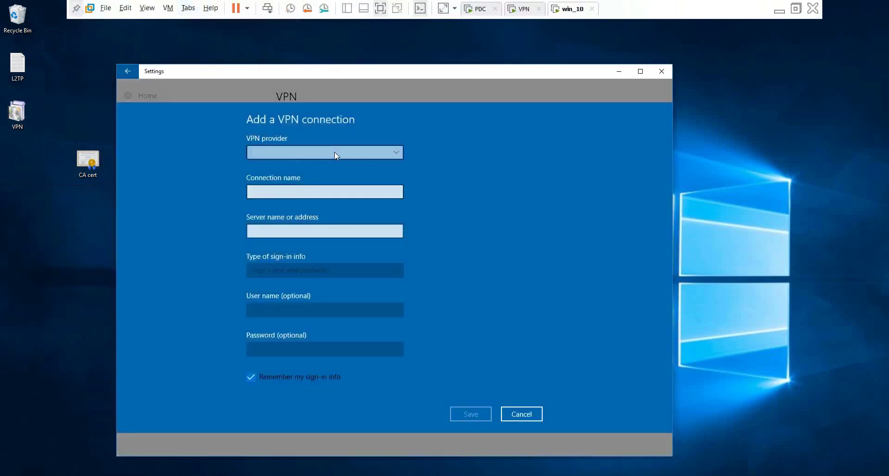
Name the connection tshoot, with server VPN.tshoot.com and VPN type SSTP, then save.
left_click(293, 176)
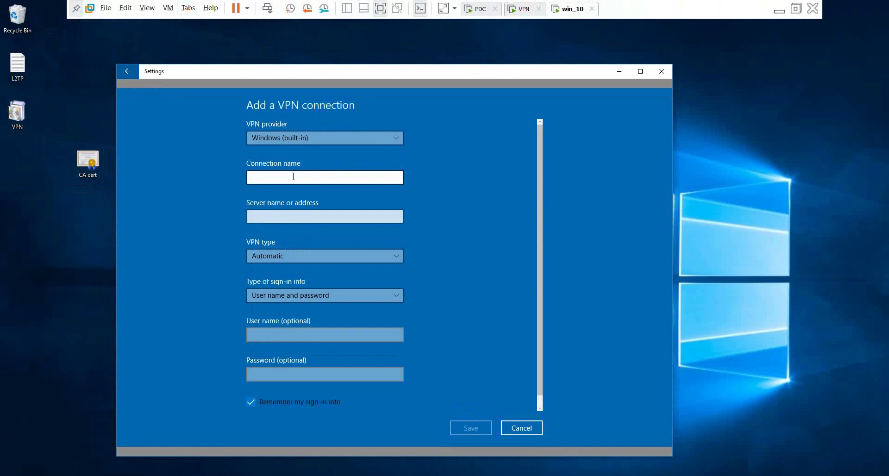
type("tshoot")
left_click(301, 218)
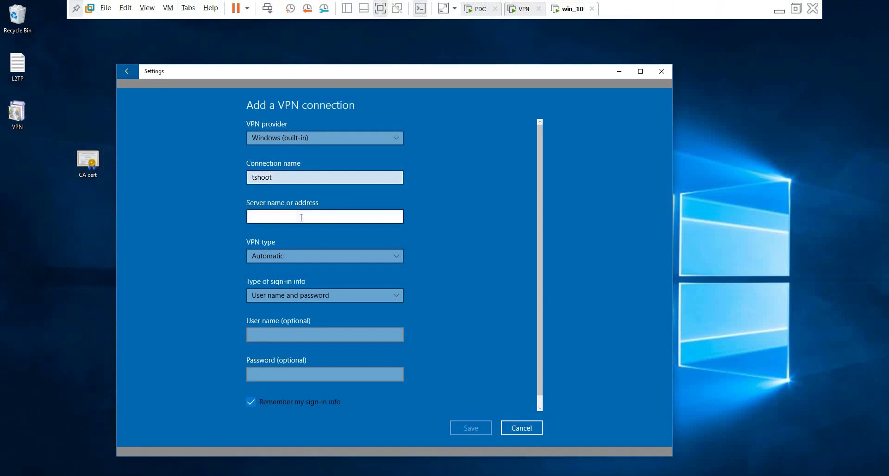
type("vpn")
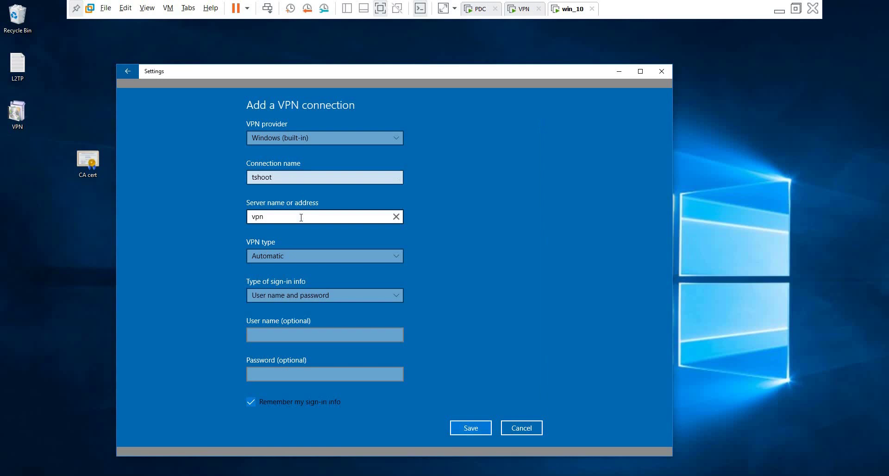
key("BackSpace")
key("BackSpace")
key("BackSpace")
type("VPN.tshoot.com")
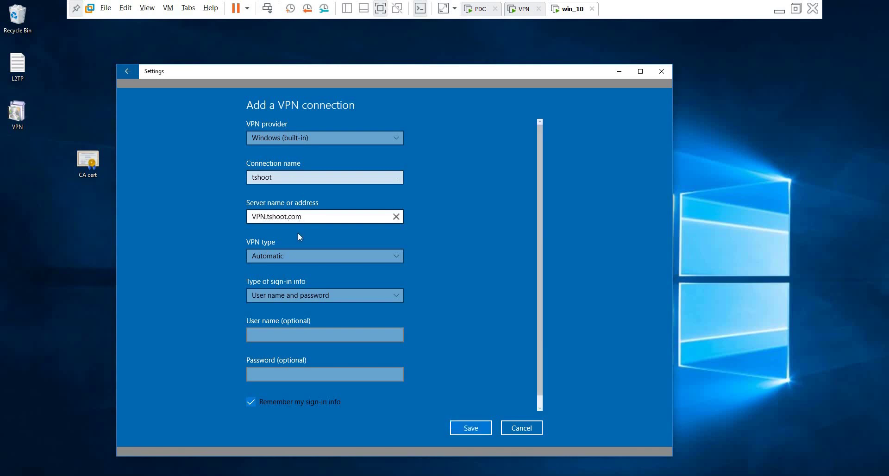
left_click(295, 257)
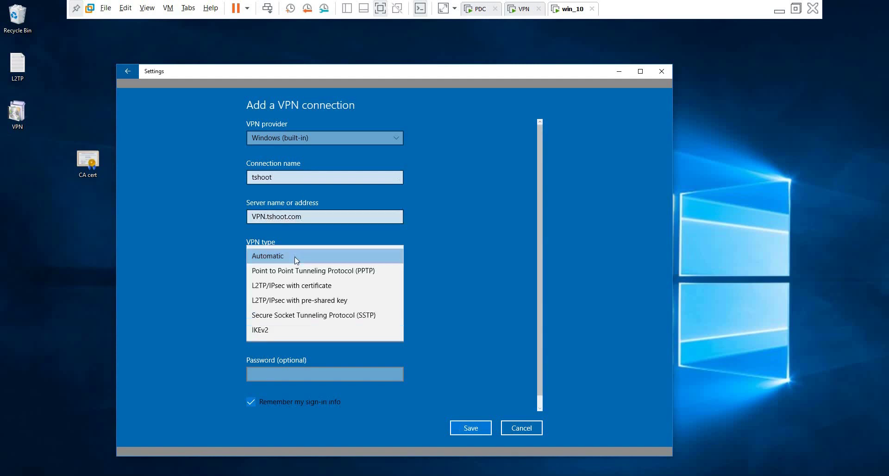
left_click(373, 315)
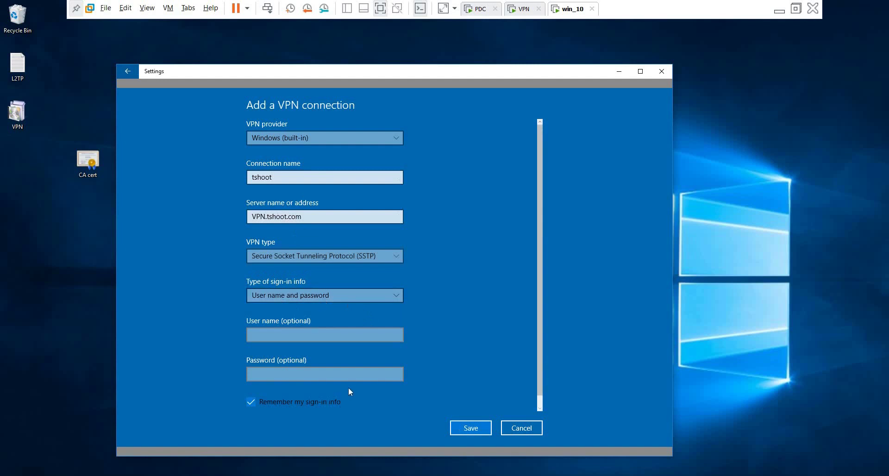
left_click(471, 428)
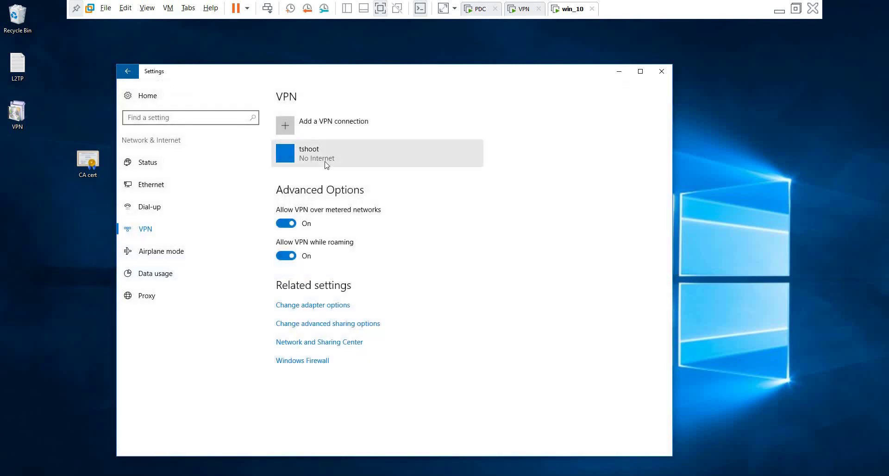
Start connecting tshoot with the domain user name and password, then switch to PDC's Server Manager.
left_click(328, 160)
left_click(338, 184)
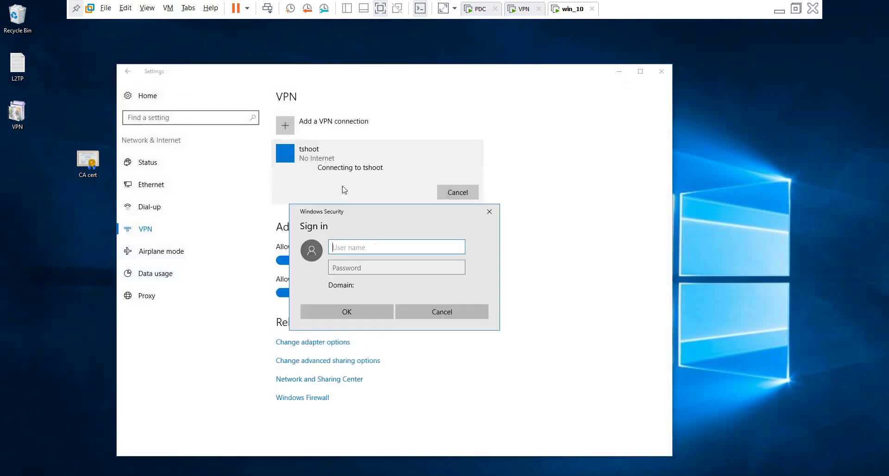
type("tshoot\\malek")
key("Tab")
type("Pa")
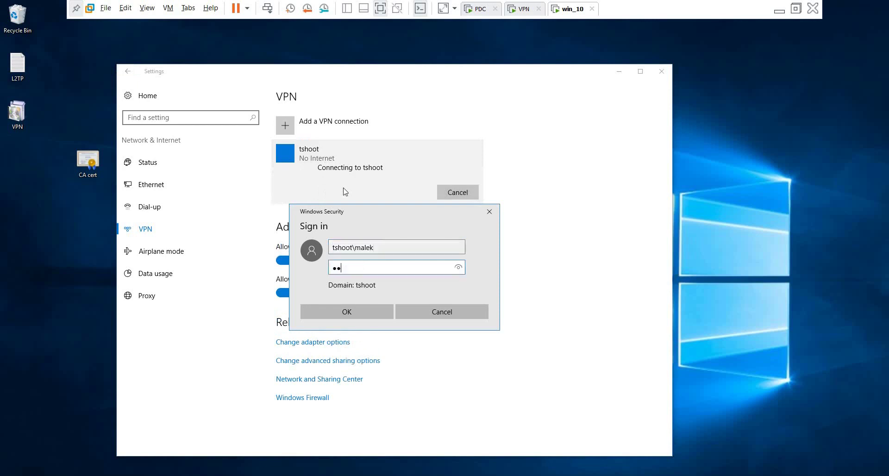
left_click(477, 9)
key("alt+Tab")
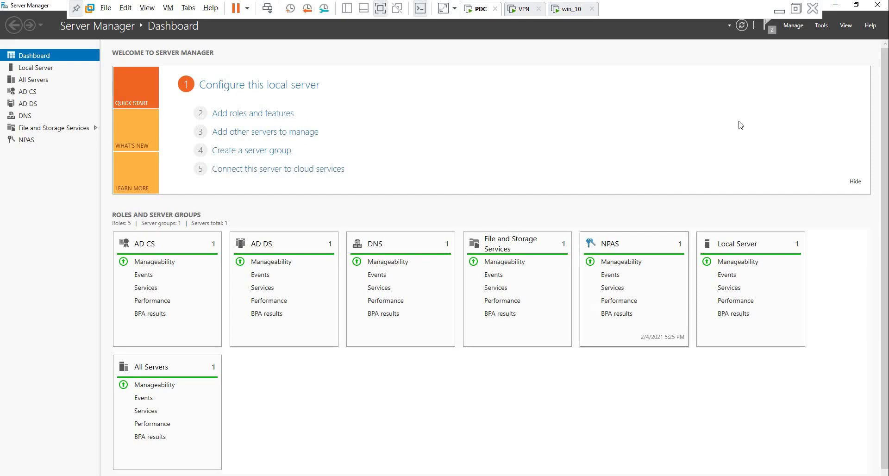
Open the Network Policy Server console maximized, check NPS (Local) service actions, then return to win_10.
left_click(821, 26)
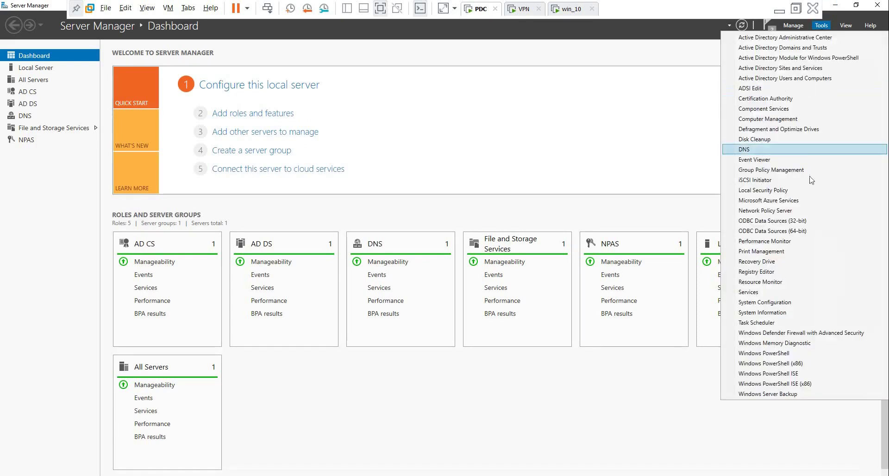
left_click(803, 214)
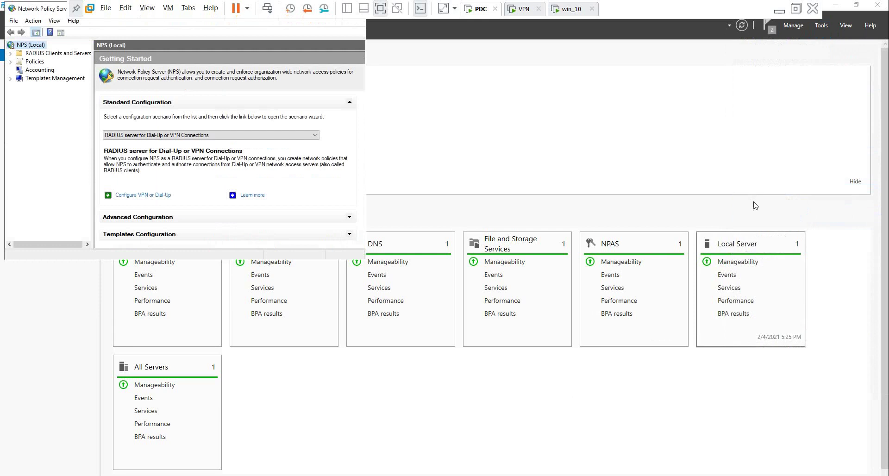
double_click(44, 13)
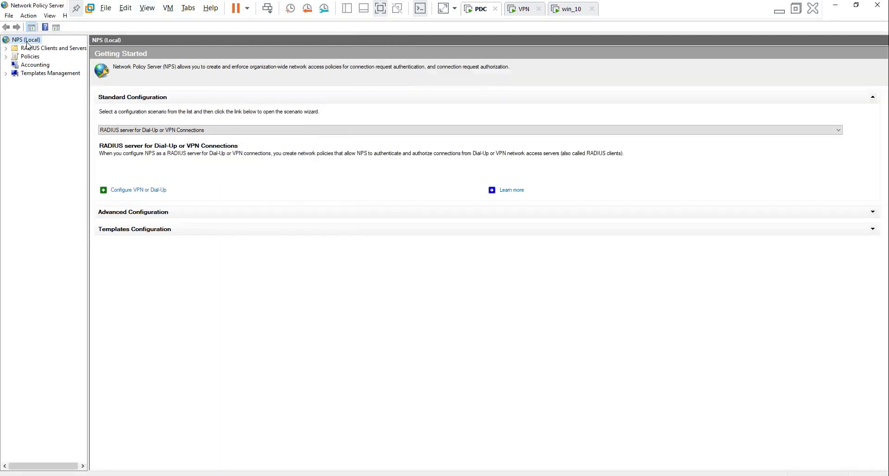
right_click(26, 41)
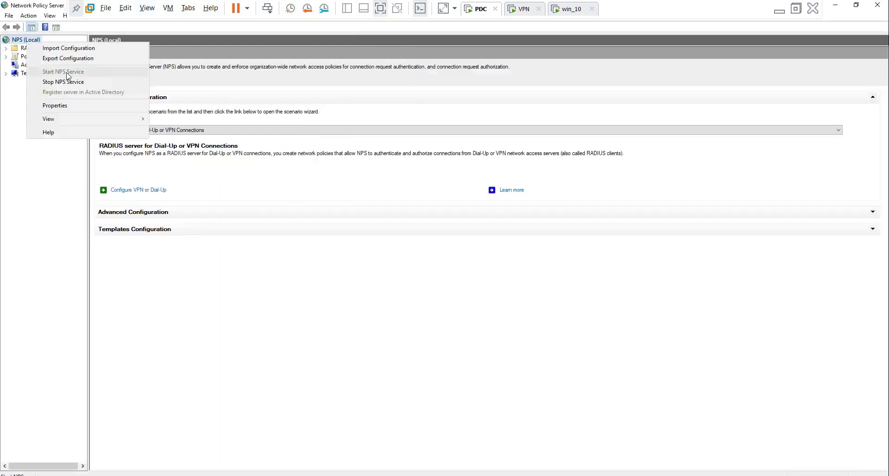
left_click(402, 294)
left_click(570, 11)
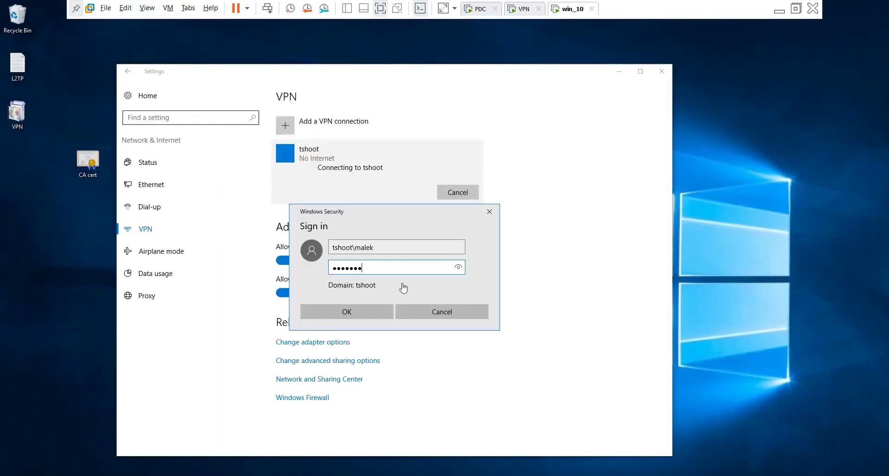
Submit the tshoot sign-in, see 'No such host is known', and open File Explorer.
left_click(375, 311)
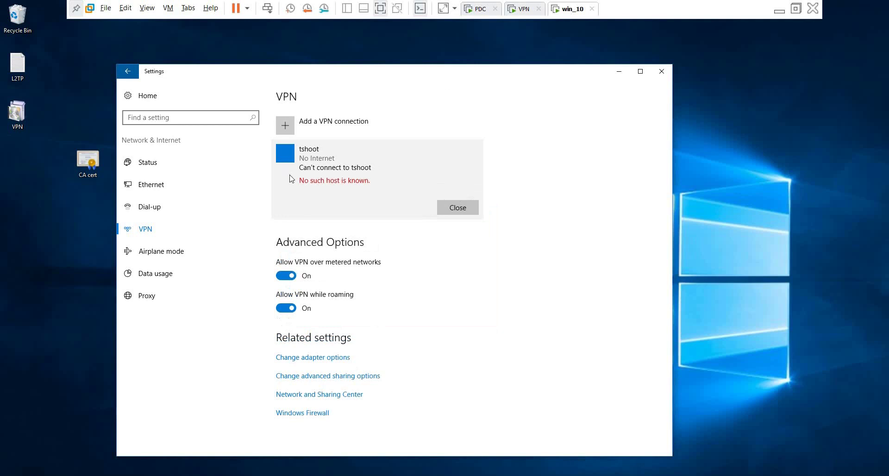
key("super+e")
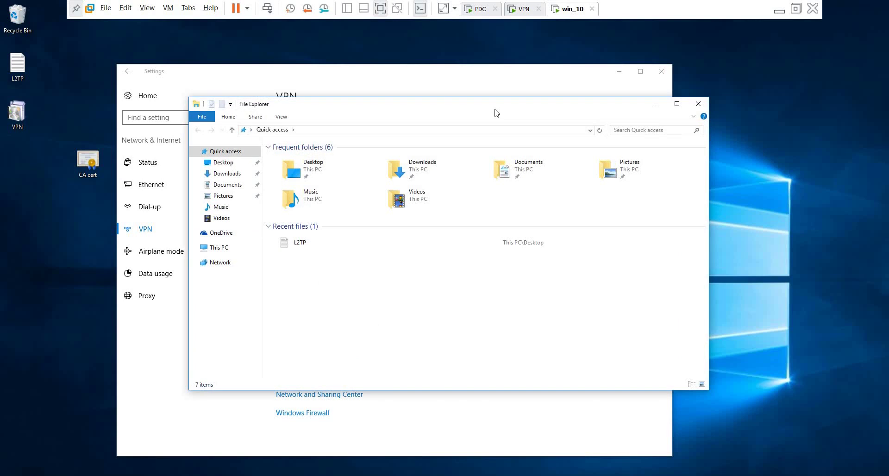
Browse to C:\Windows\System32\drivers\etc via This PC and select the hosts file.
left_click(218, 249)
double_click(330, 241)
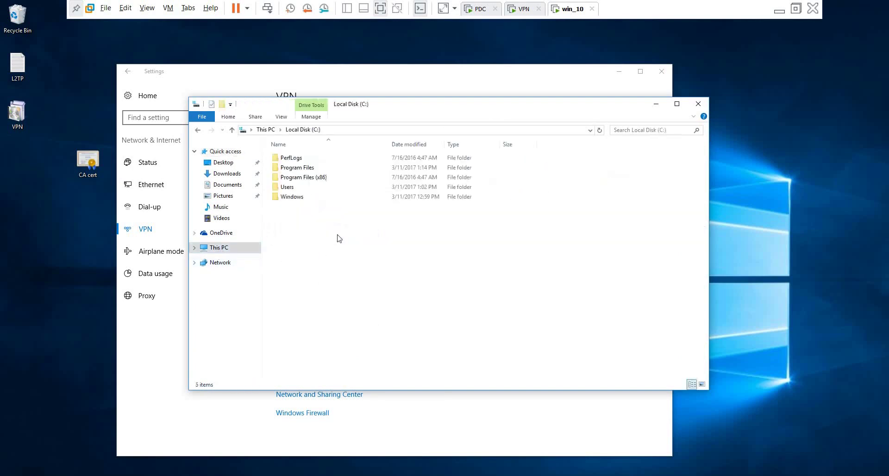
double_click(293, 199)
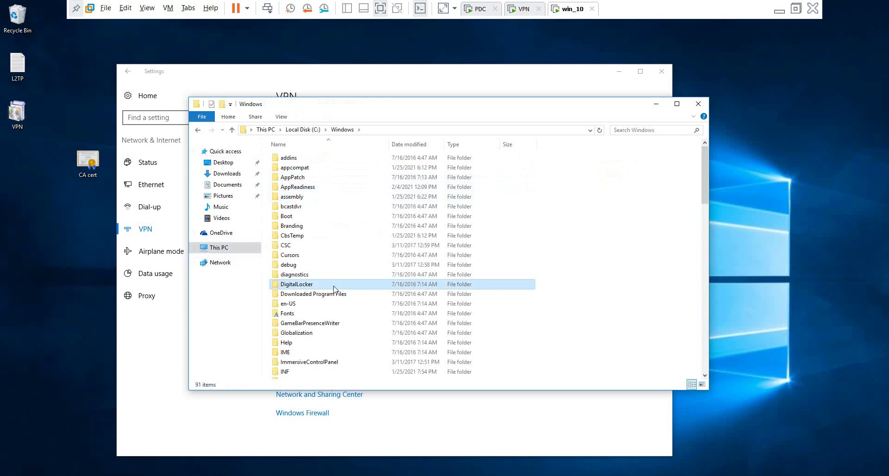
key("s")
double_click(294, 272)
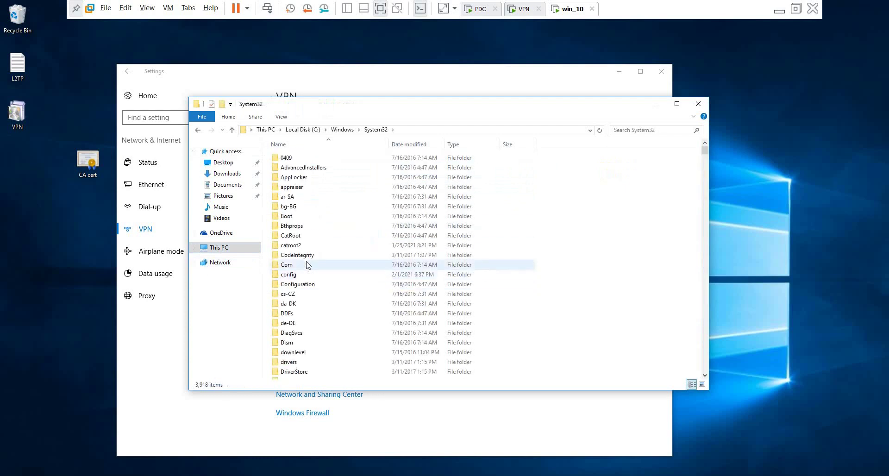
left_click(306, 258)
left_click(310, 305)
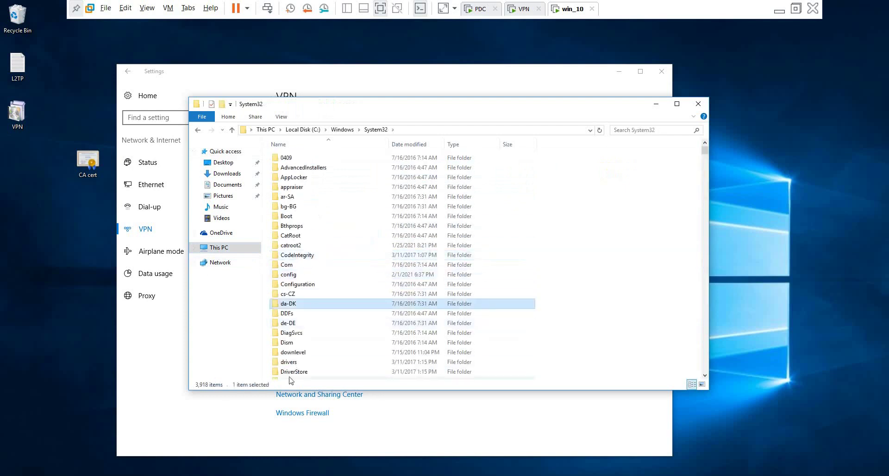
scroll(309, 329, "down", 1)
scroll(306, 329, "down", 2)
double_click(299, 274)
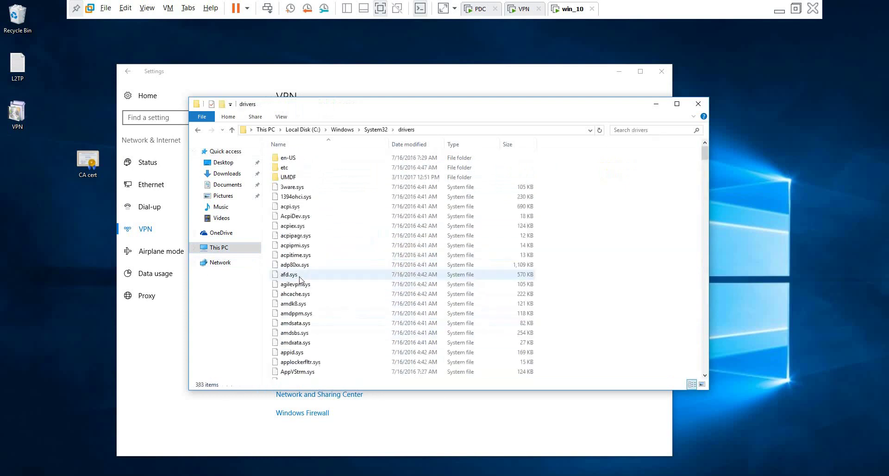
double_click(296, 167)
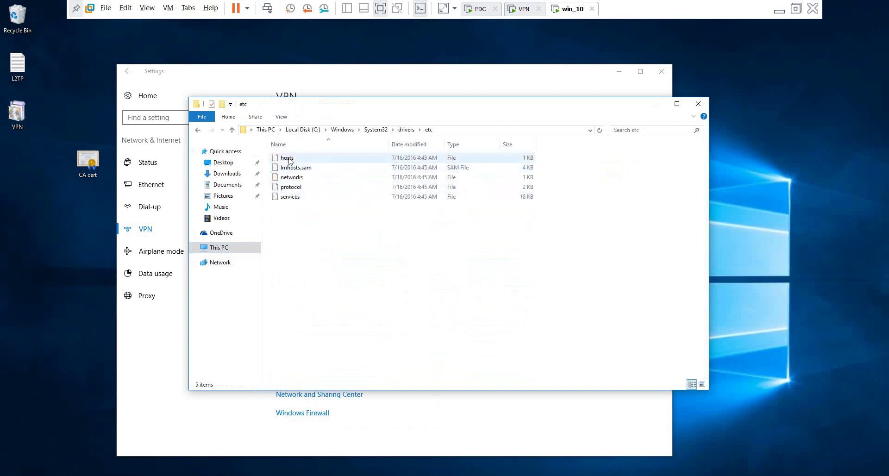
left_click(287, 159)
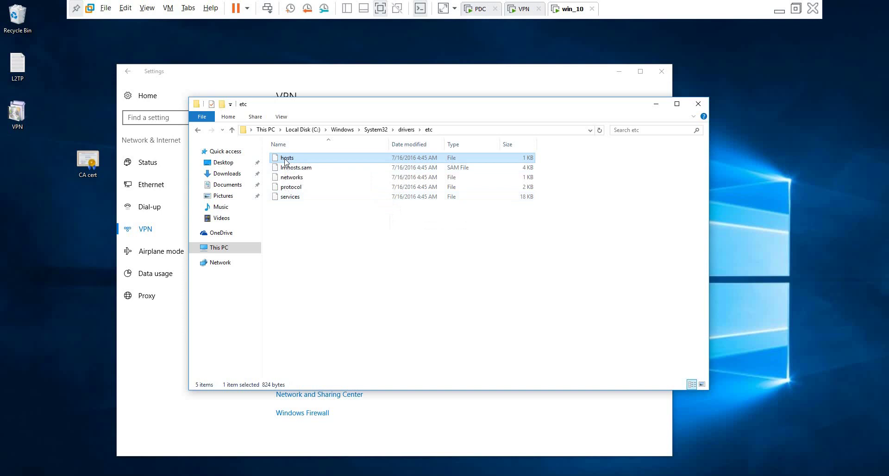
Add a local user account to the hosts file's Security permissions, resolving its name.
right_click(286, 161)
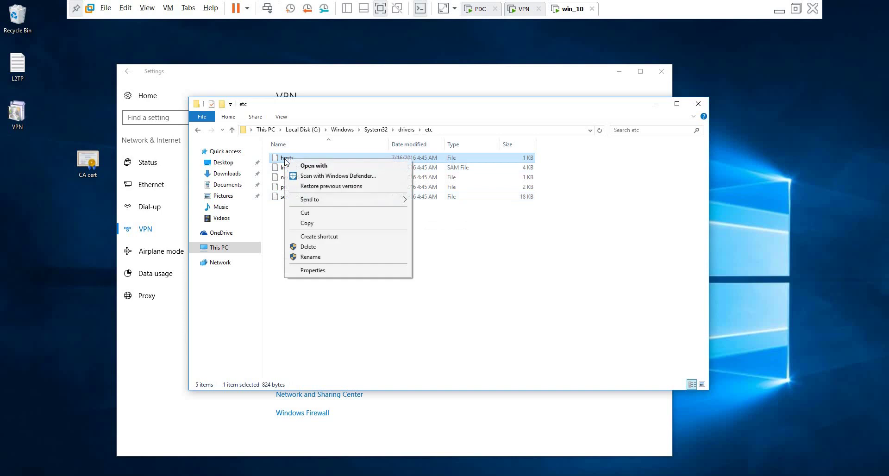
left_click(338, 273)
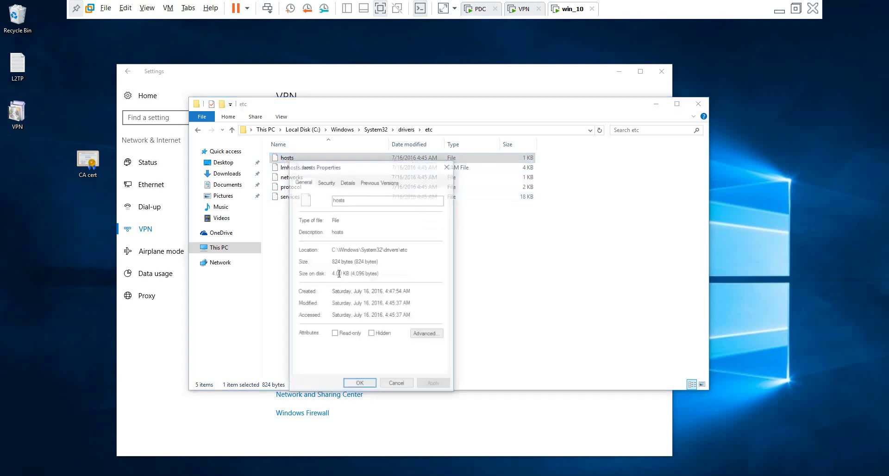
left_click(326, 181)
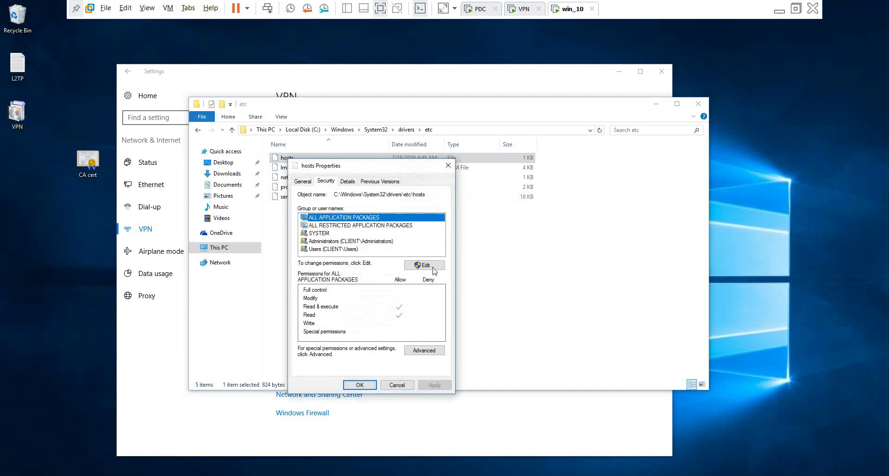
left_click(424, 265)
left_click(409, 309)
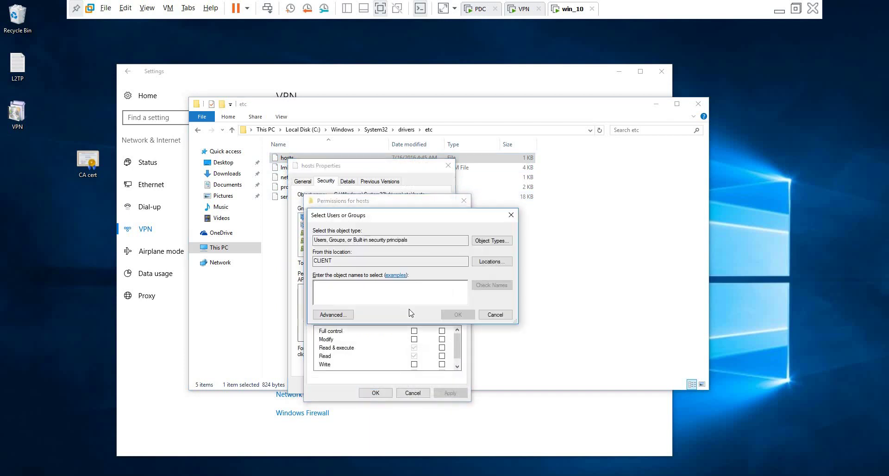
type("abeer")
left_click(479, 286)
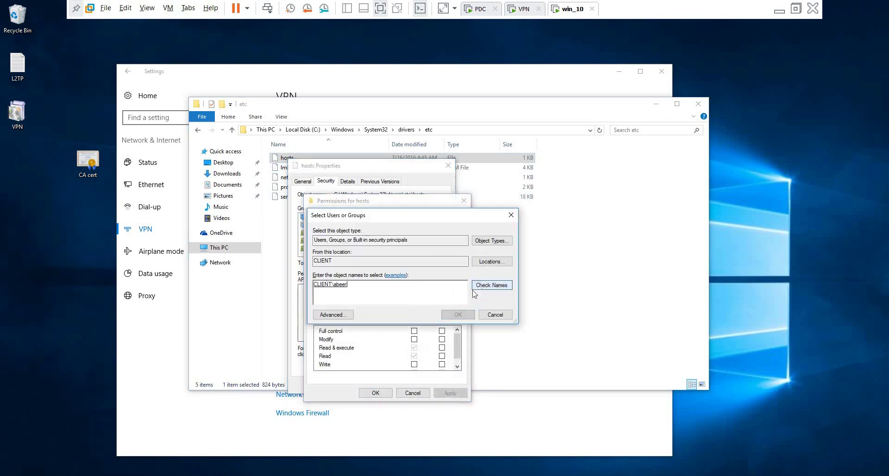
left_click(457, 314)
Grant that user Full control on hosts, accept the warning, and close Properties.
left_click(414, 332)
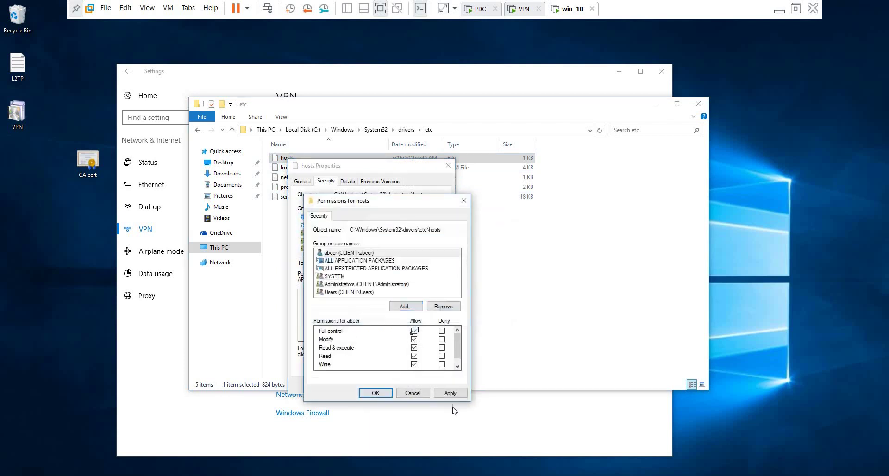
left_click(452, 394)
left_click(485, 283)
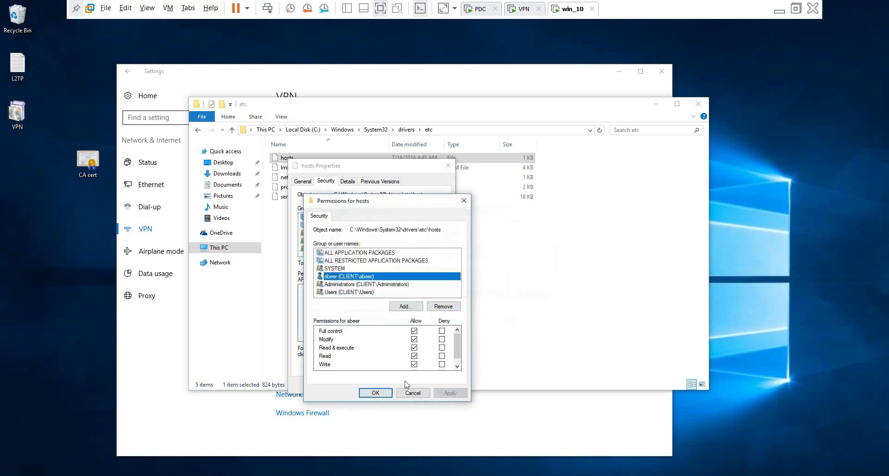
left_click(375, 392)
left_click(370, 388)
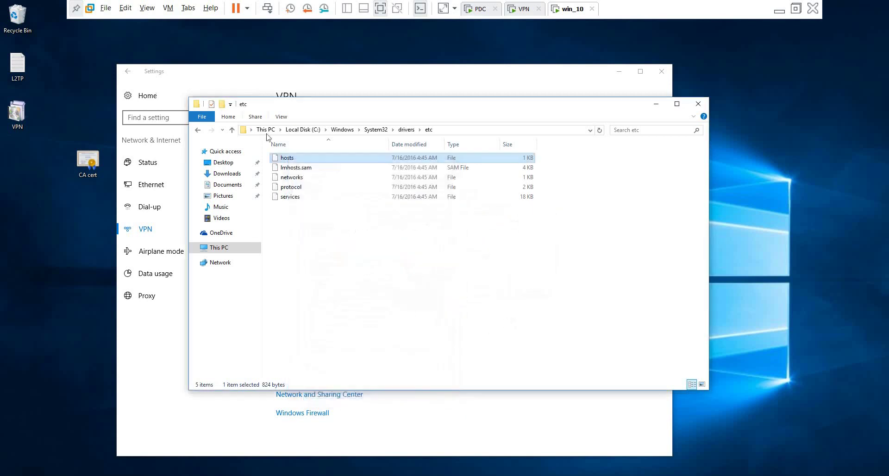
Add '11.0.0.1 VPN.tshoot.com' to hosts in Notepad, save, and close the etc window.
double_click(293, 159)
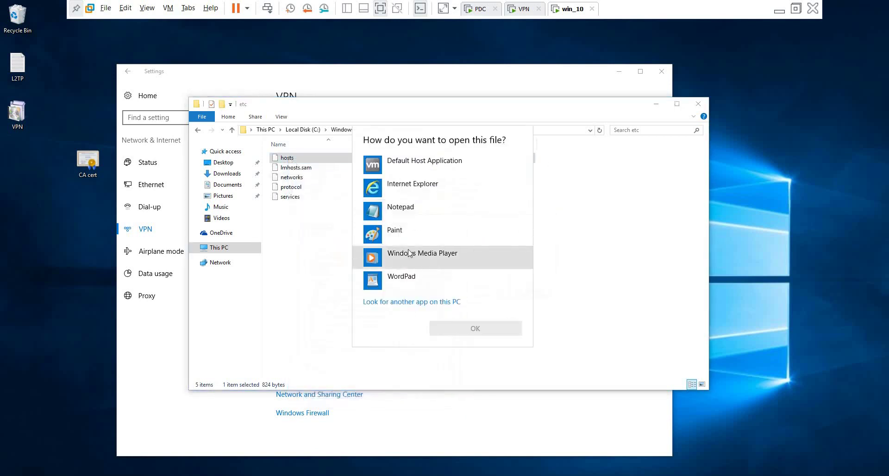
left_click(407, 212)
left_click(482, 327)
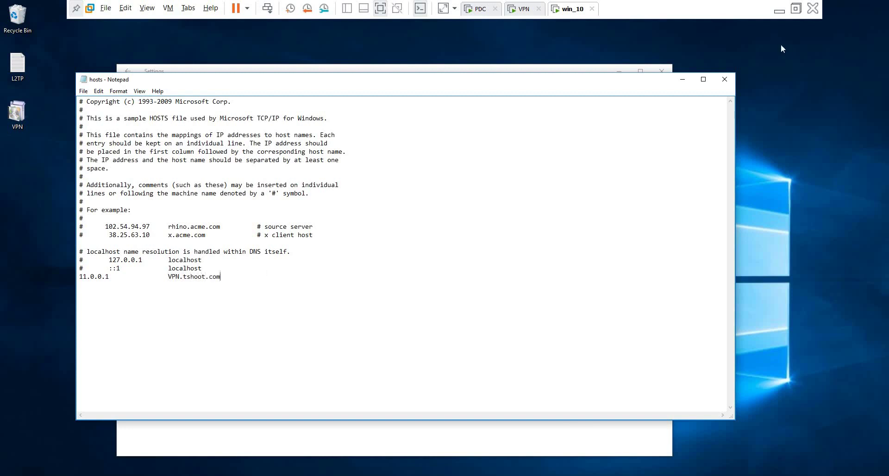
left_click(725, 79)
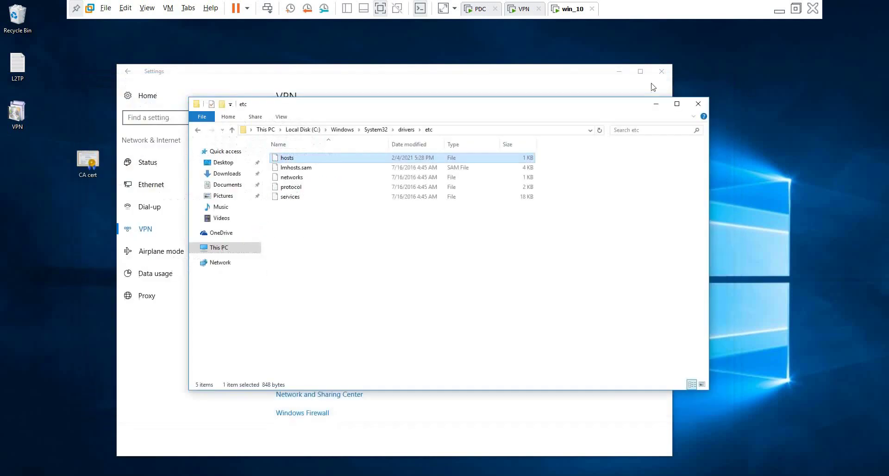
left_click(696, 104)
Dismiss the old error and sign in to tshoot with the domain user name and password.
left_click(461, 211)
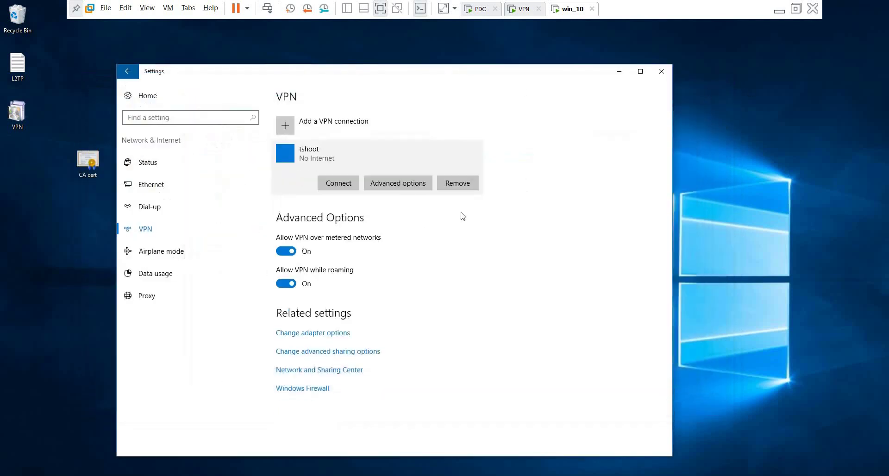
left_click(350, 185)
type("tsh")
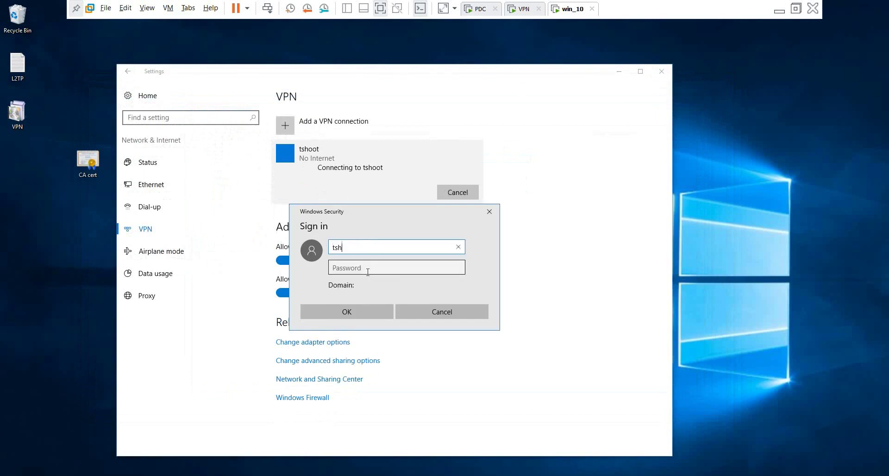
type("oot\\malek")
key("Tab")
type("•••")
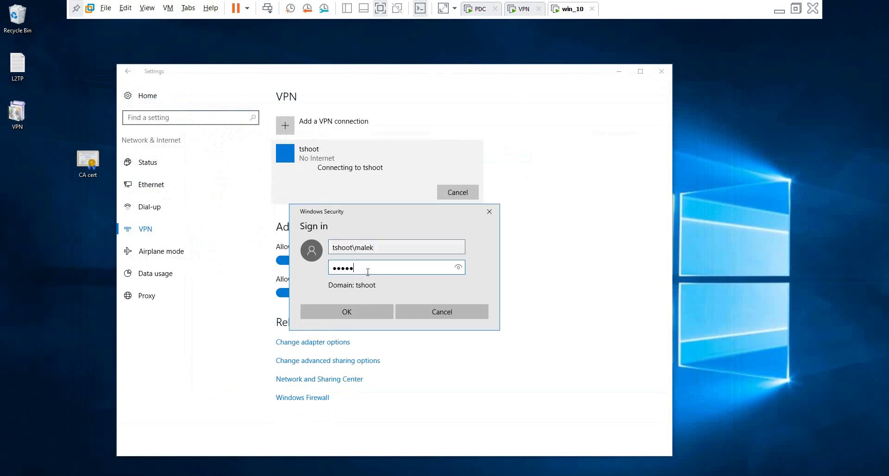
key("Return")
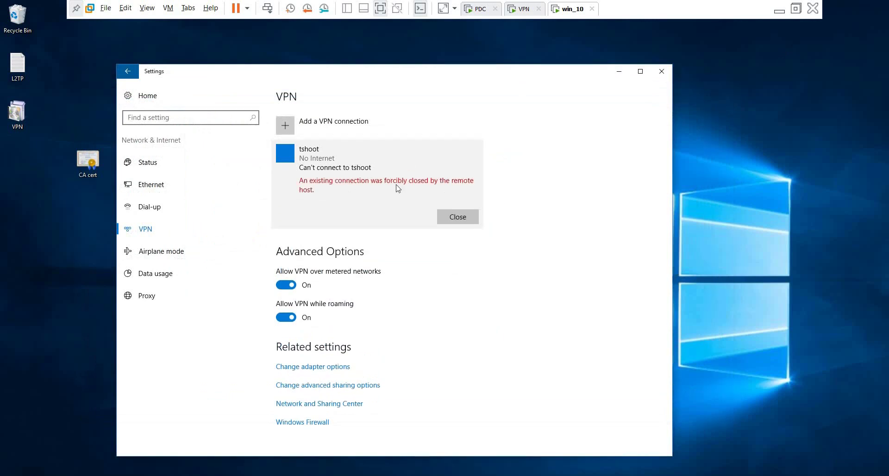
Dismiss the 'forcibly closed by the remote host' error, retry tshoot, and switch to the VPN server.
left_click(458, 217)
left_click(354, 184)
left_click(522, 13)
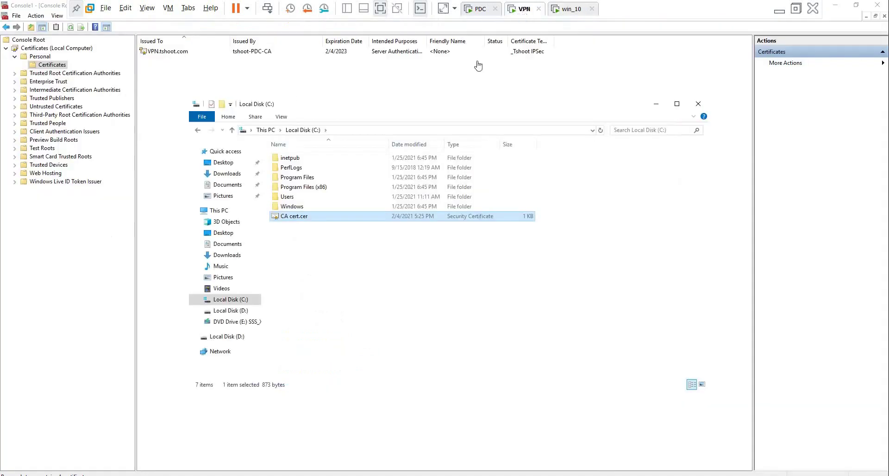
Close the Local Disk window and open Routing and Remote Access from Server Manager.
left_click(696, 105)
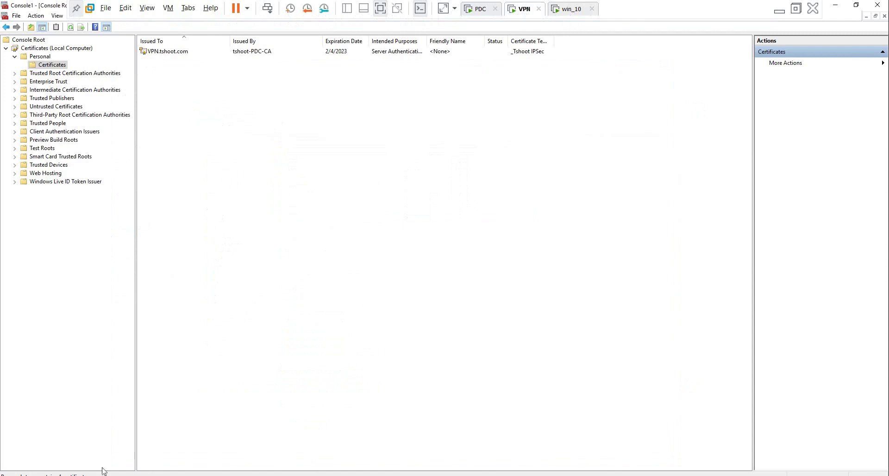
key("alt+Tab")
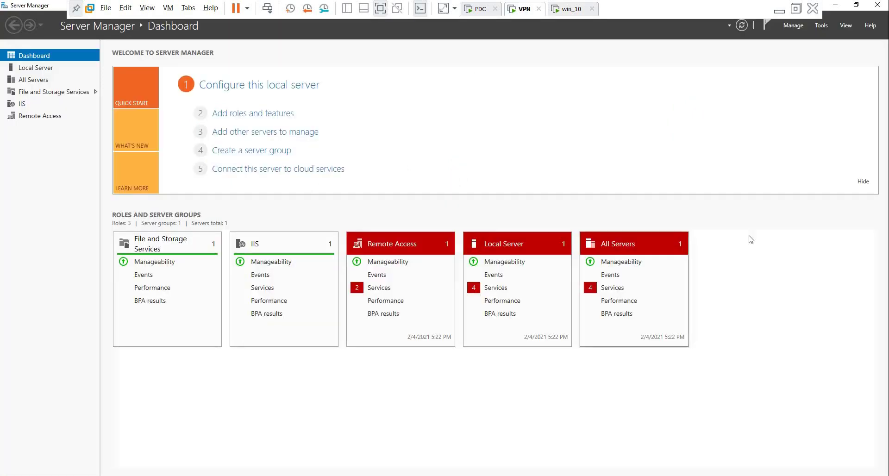
left_click(817, 28)
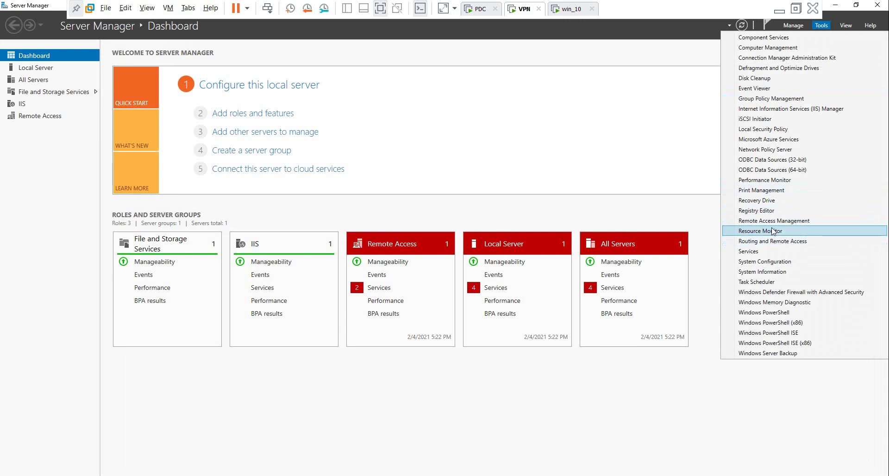
left_click(779, 241)
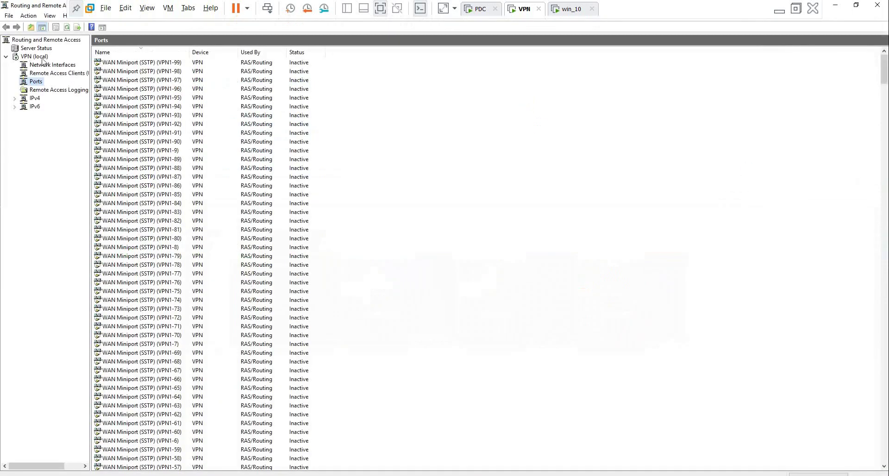
Bind the VPN.tshoot.com certificate for SSTP in VPN (local) Security and restart Routing and Remote Access.
left_click(42, 58)
right_click(41, 59)
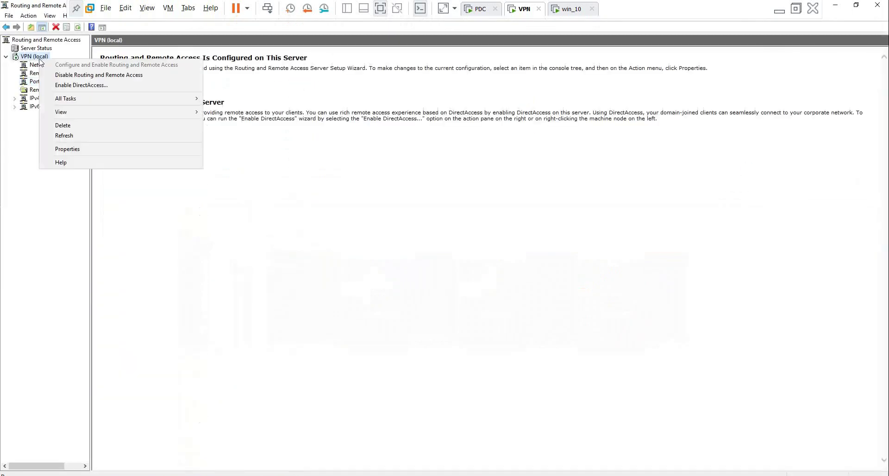
left_click(105, 148)
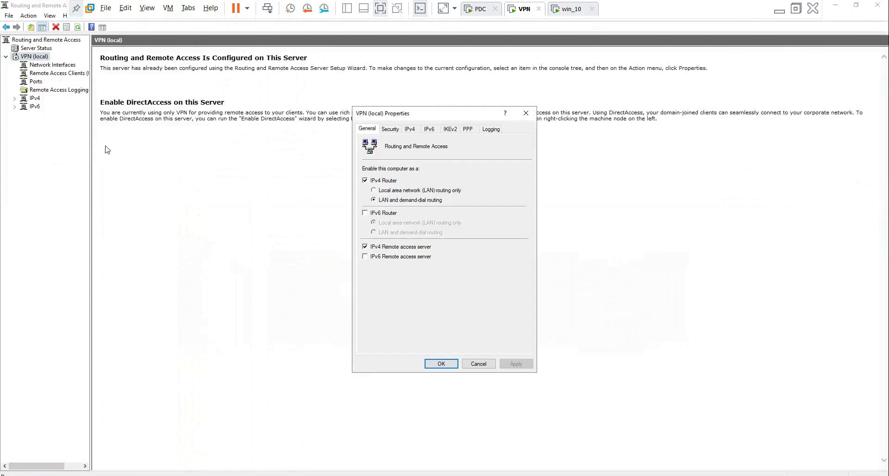
left_click(389, 129)
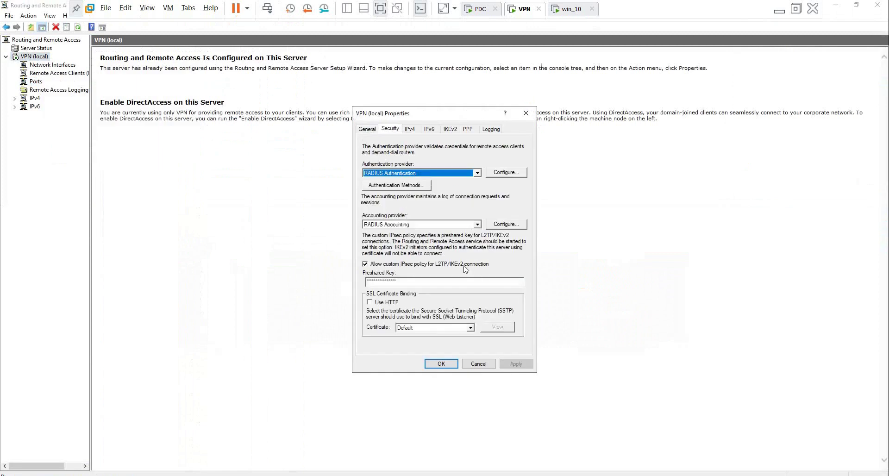
left_click(472, 327)
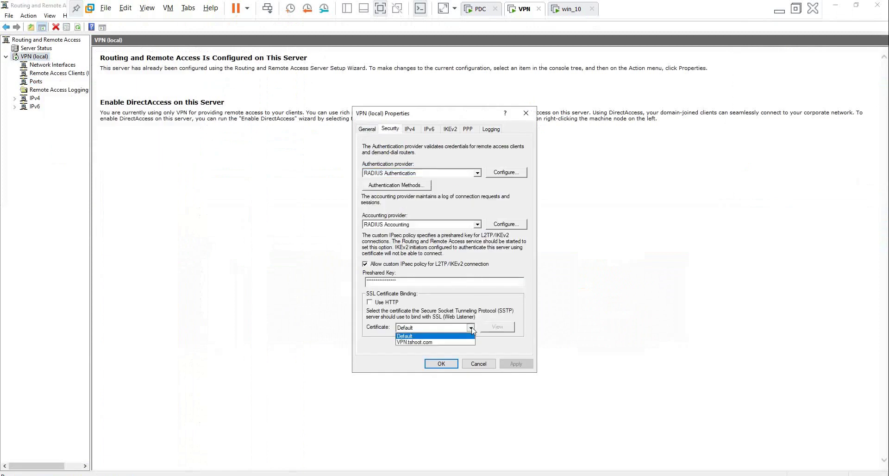
left_click(410, 343)
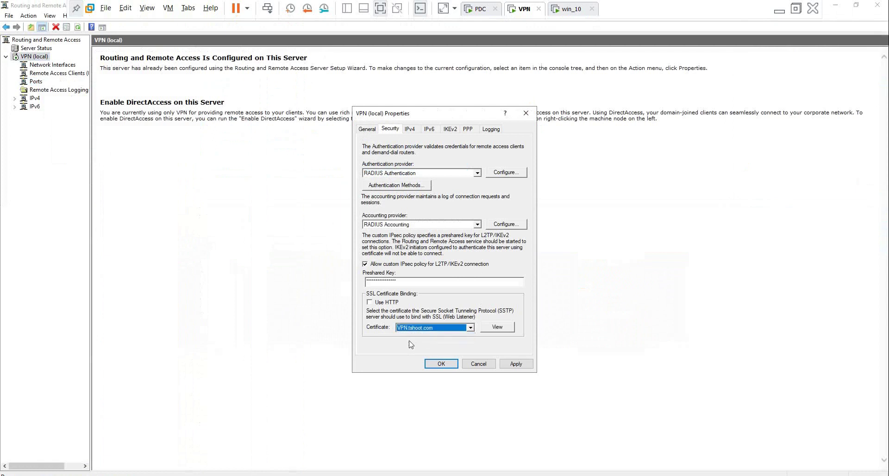
left_click(520, 365)
left_click(476, 279)
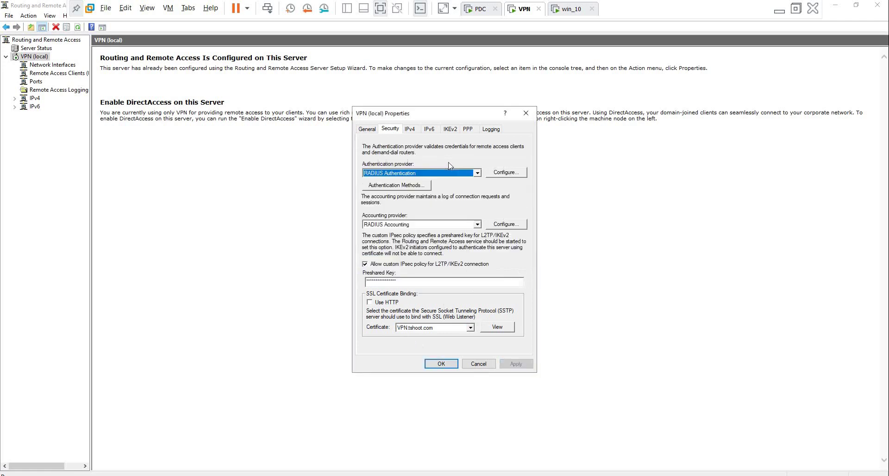
left_click(441, 364)
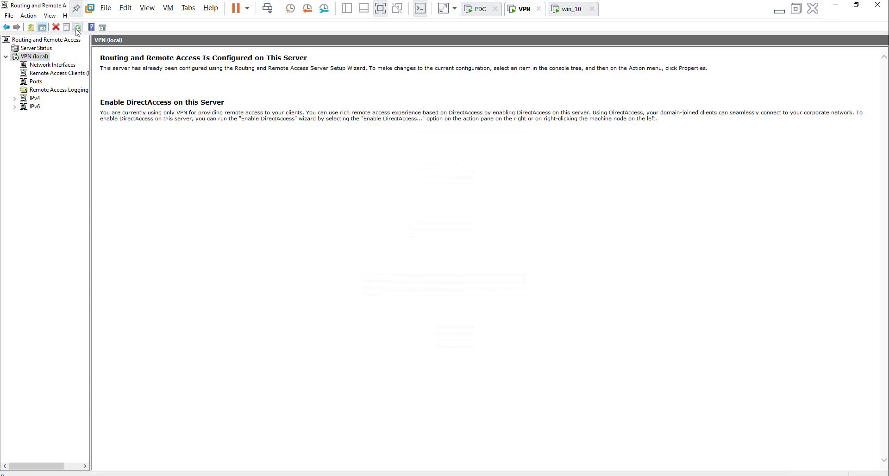
Reopen the Routing and Remote Access console, expand VPN (local), and return to win_10.
left_click(878, 4)
left_click(821, 25)
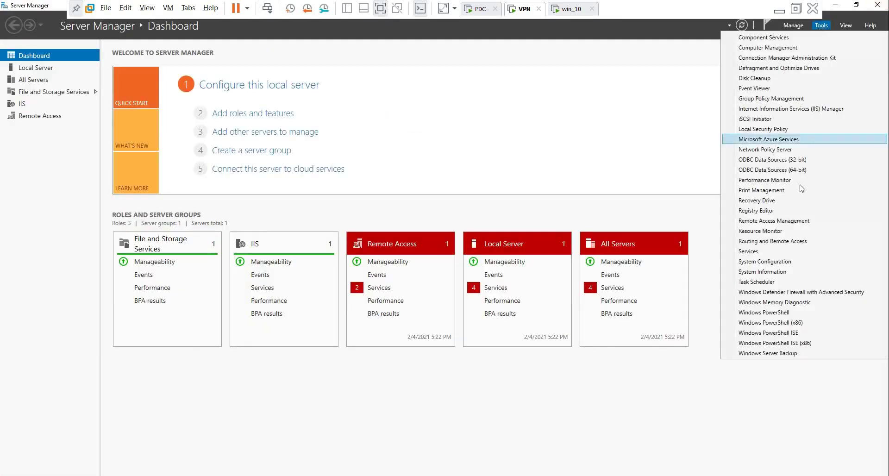
left_click(796, 240)
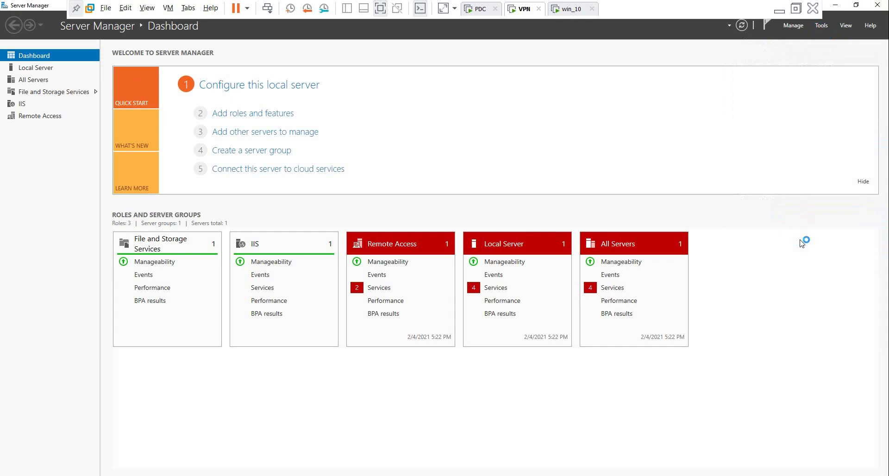
left_click(6, 57)
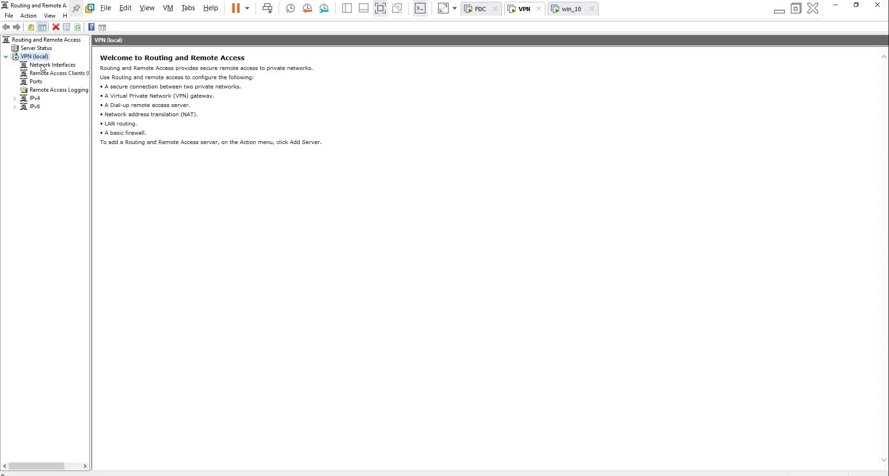
left_click(566, 9)
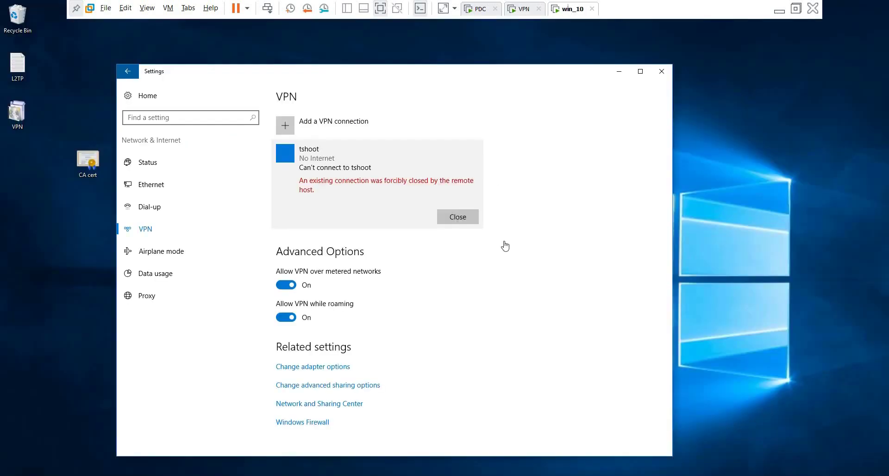
Sign in to tshoot again with domain credentials and close the untrusted root certificate error.
left_click(465, 215)
left_click(354, 185)
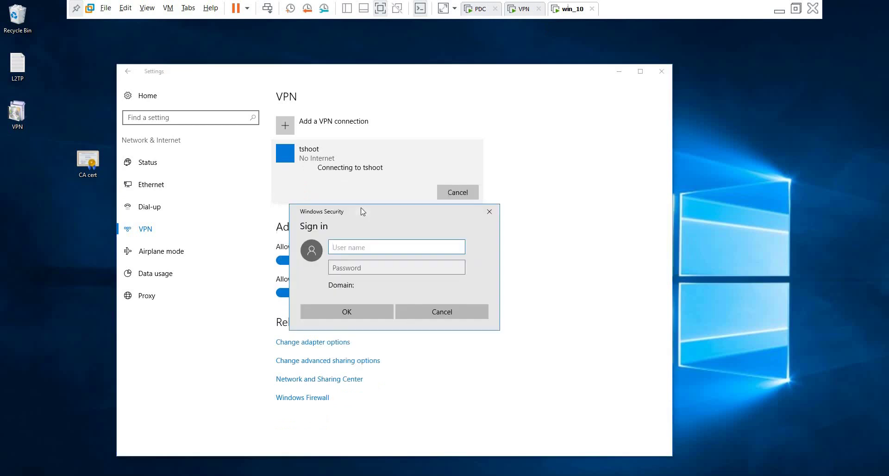
type("tshoot\\malek")
key("Tab")
type("P")
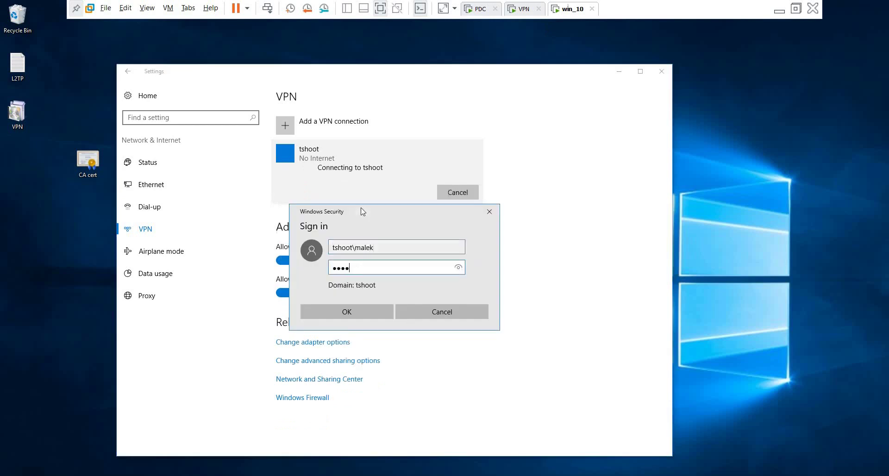
key("Return")
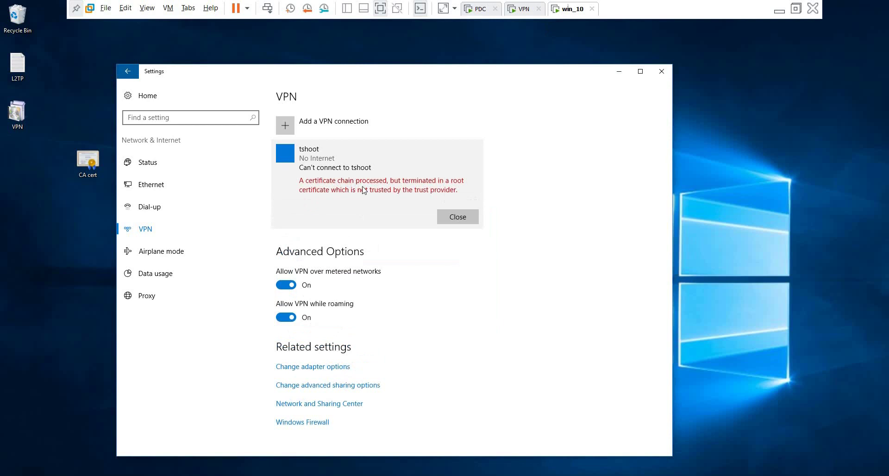
left_click(448, 221)
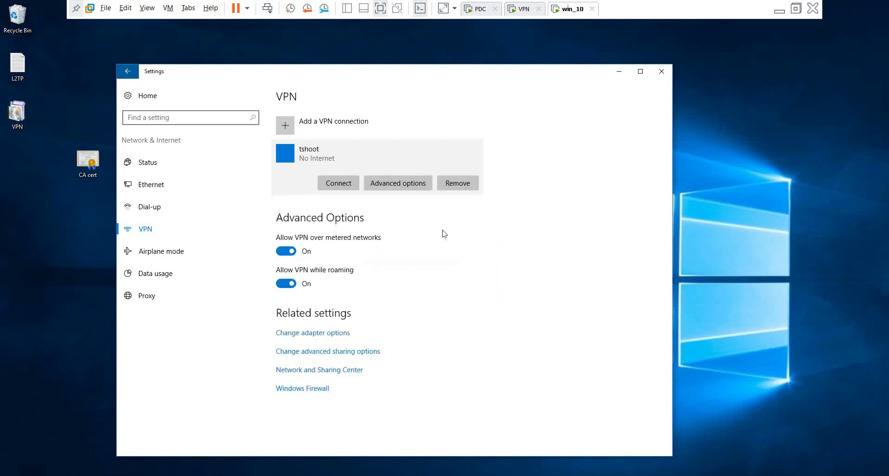
Open the desktop CA cert file, then abandon its per-user certificate install.
left_click_drag(497, 79, 567, 108)
double_click(99, 160)
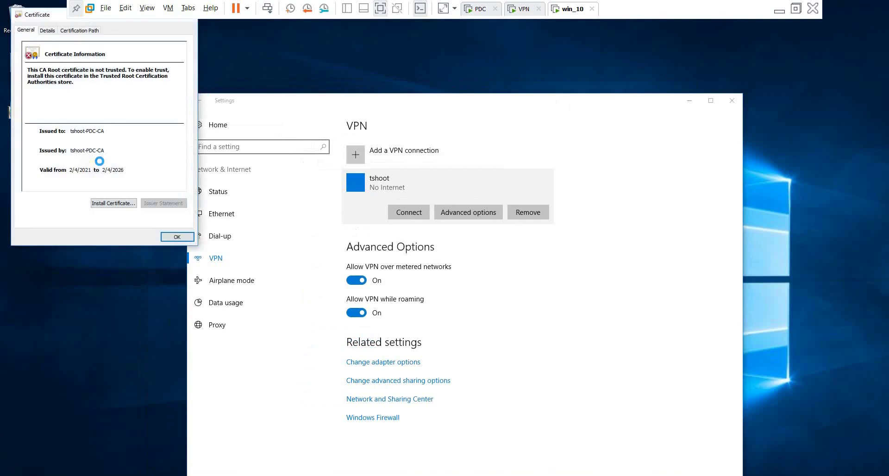
left_click(108, 204)
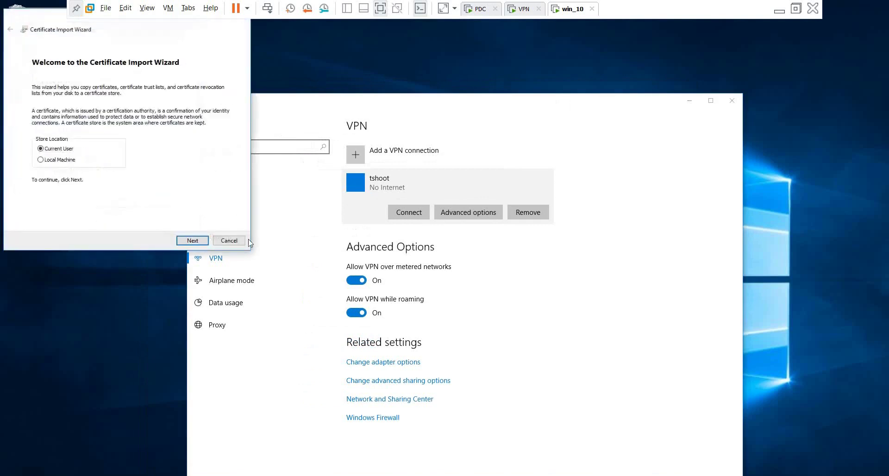
left_click(229, 240)
left_click(177, 237)
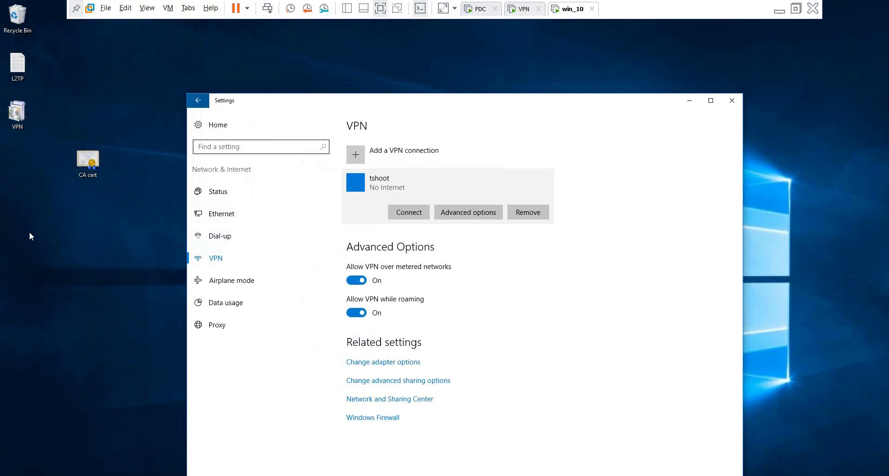
Launch the management console with mmc from the Run box.
key("super+x")
left_click(32, 450)
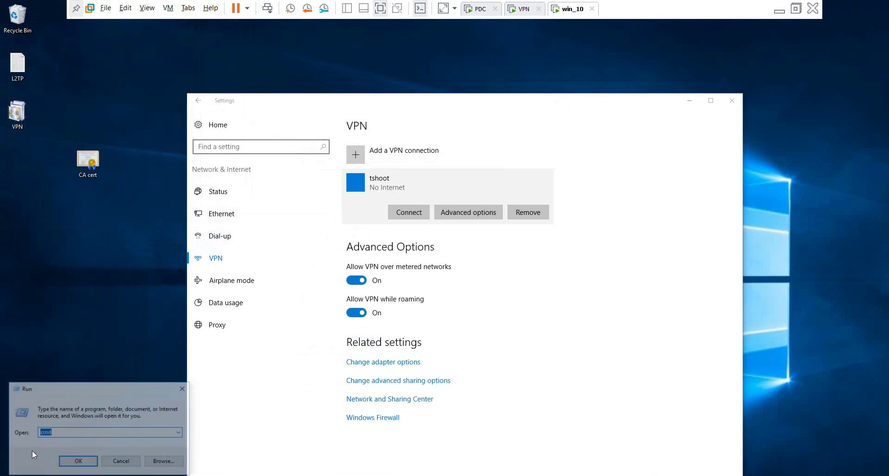
type("mmc")
key("Return")
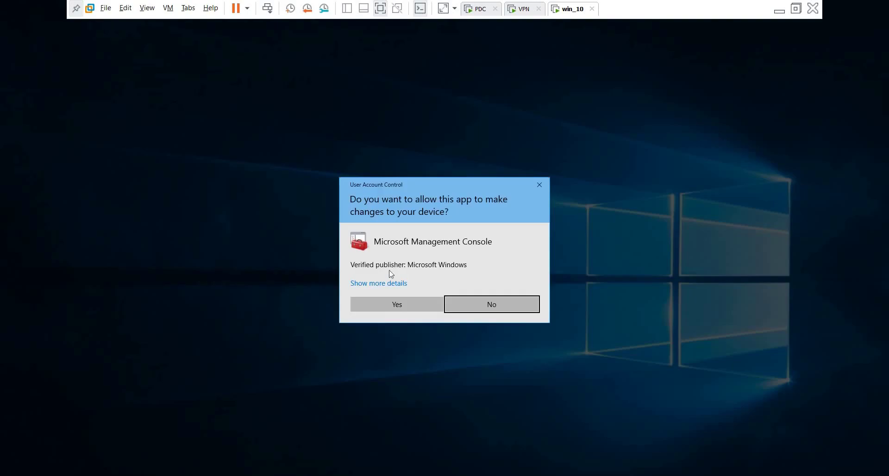
left_click(408, 304)
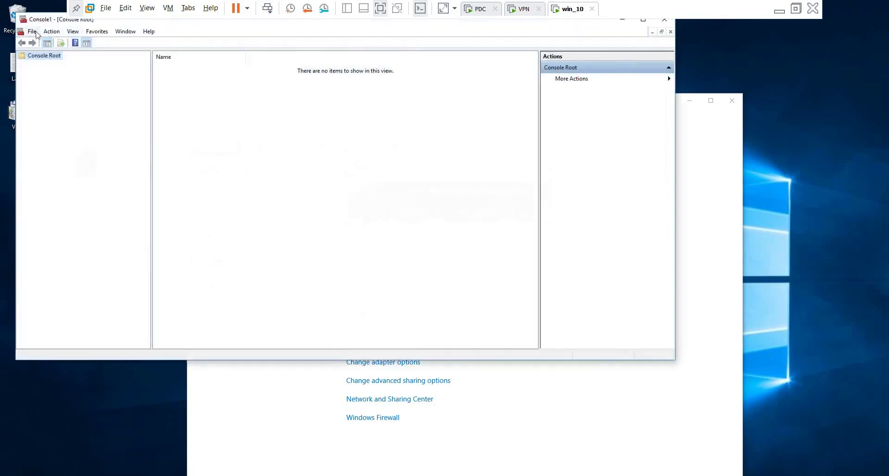
Add the Certificates snap-in for the local computer account.
left_click(32, 32)
left_click(58, 87)
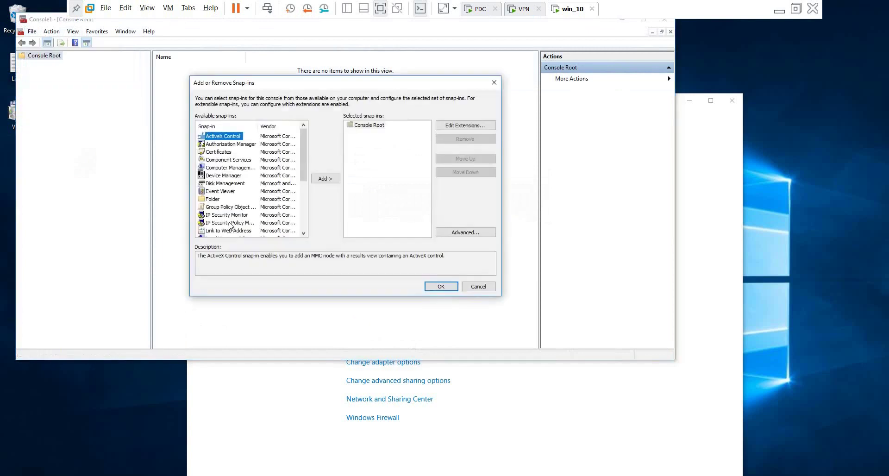
double_click(222, 153)
left_click(230, 141)
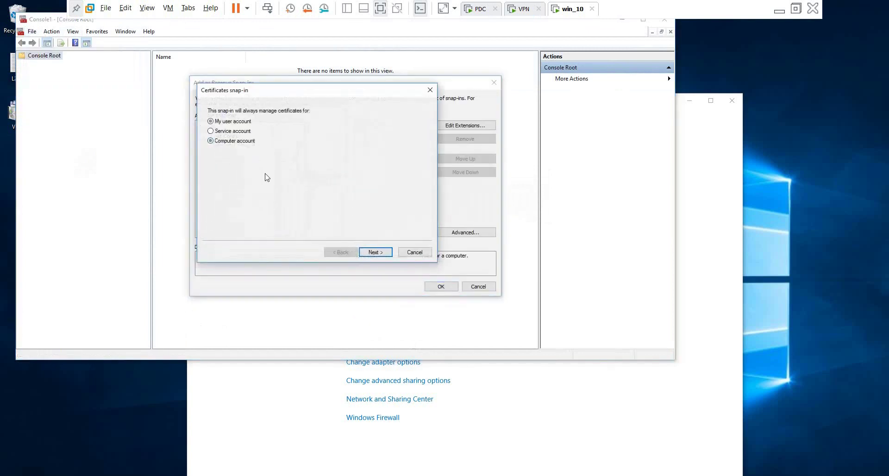
left_click(376, 252)
left_click(376, 252)
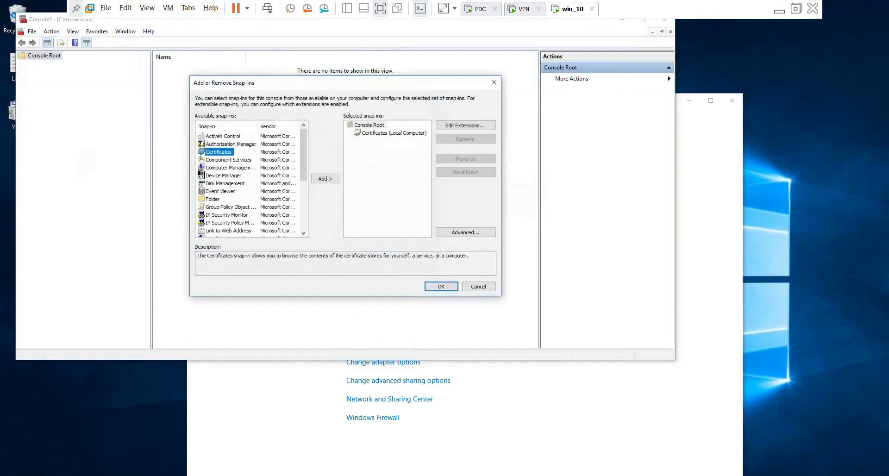
left_click(440, 286)
Open Trusted Root Certification Authorities > Certificates and start an import.
double_click(76, 65)
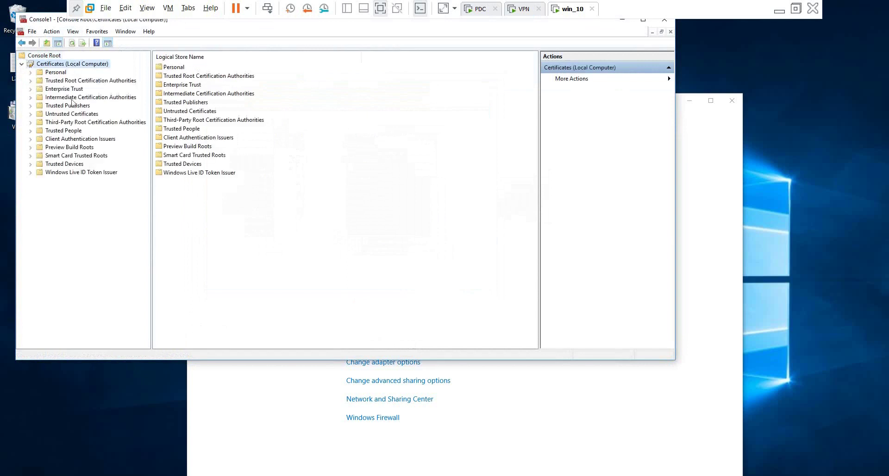
left_click(72, 81)
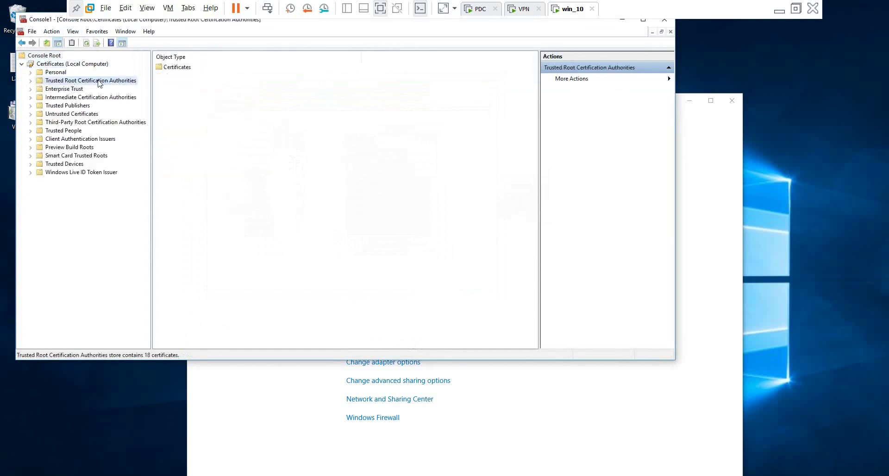
left_click(30, 81)
left_click(67, 89)
right_click(68, 91)
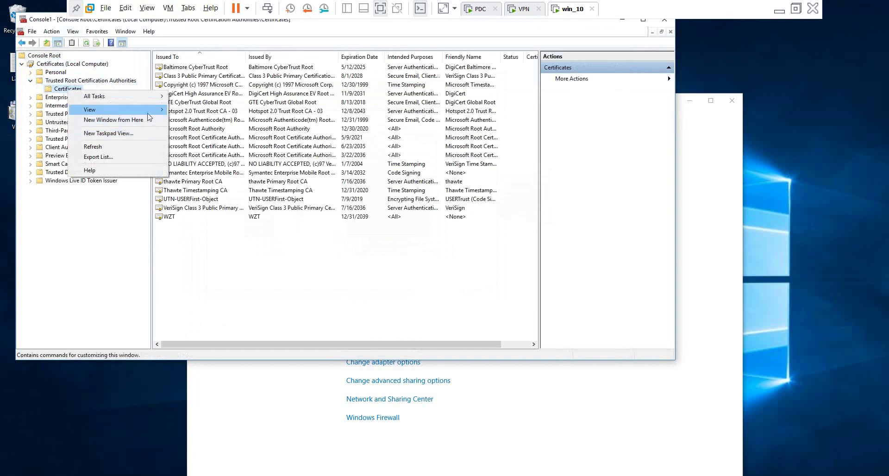
mouse_move(148, 101)
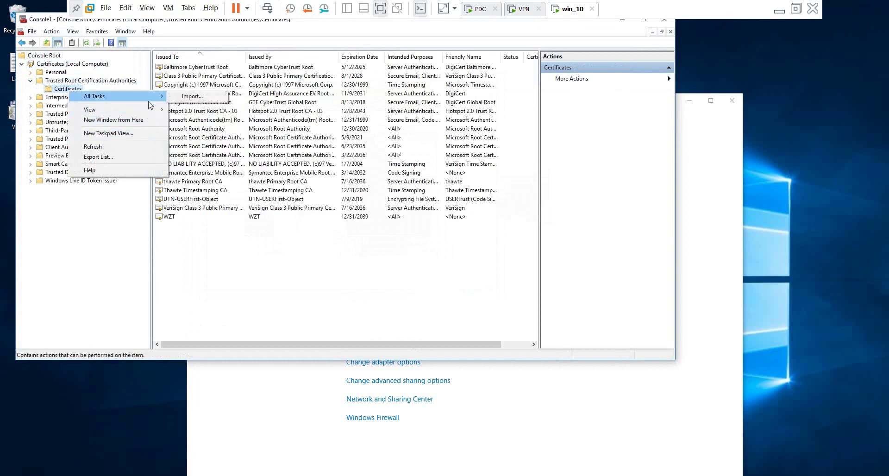
left_click(193, 101)
Import CA cert from the Desktop into the trusted root store and close the console.
left_click(411, 296)
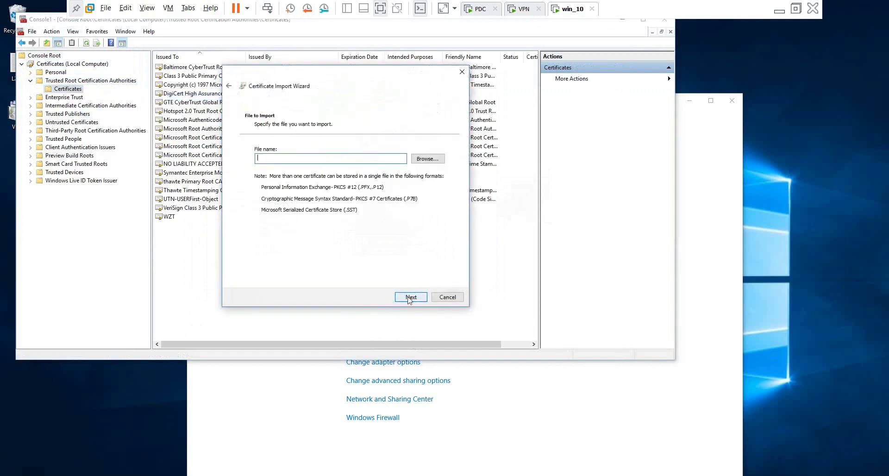
left_click(427, 159)
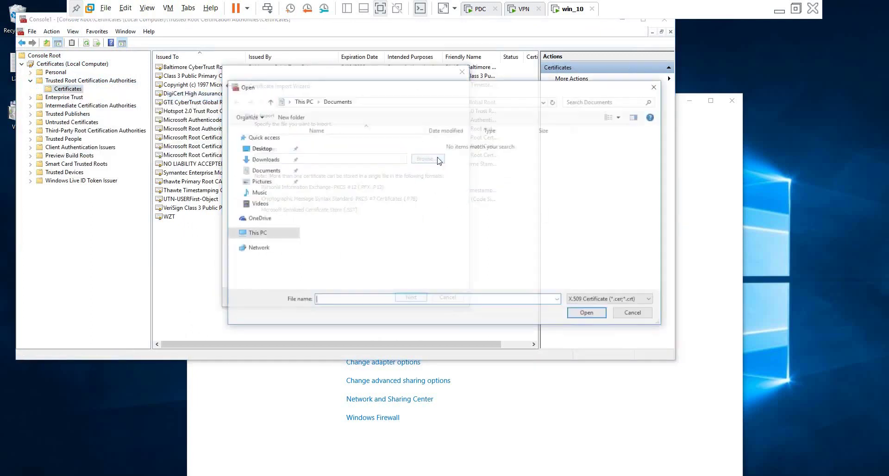
left_click(270, 148)
double_click(336, 143)
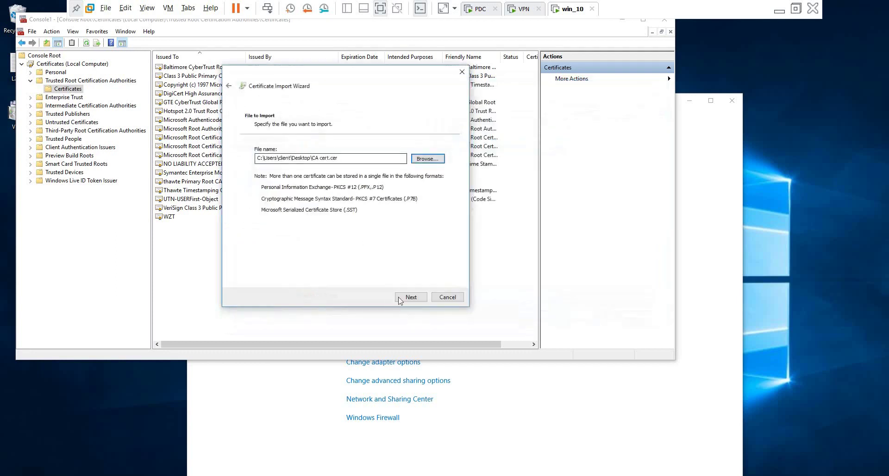
left_click(410, 298)
left_click(410, 298)
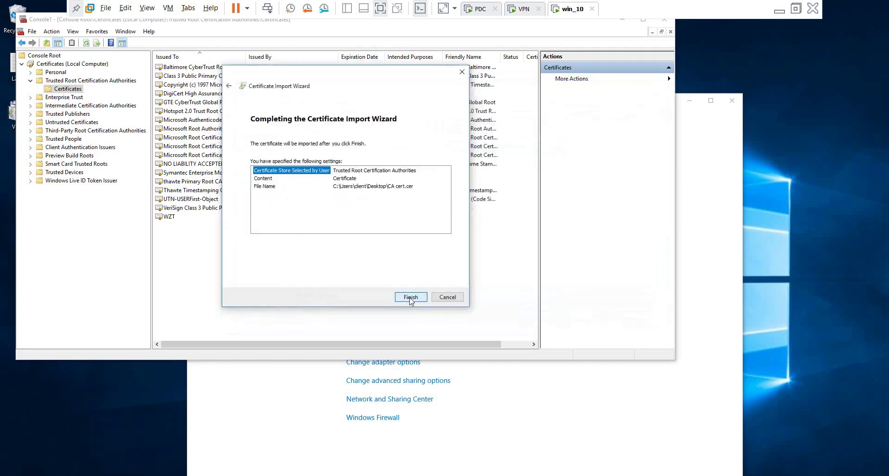
left_click(410, 298)
left_click(475, 280)
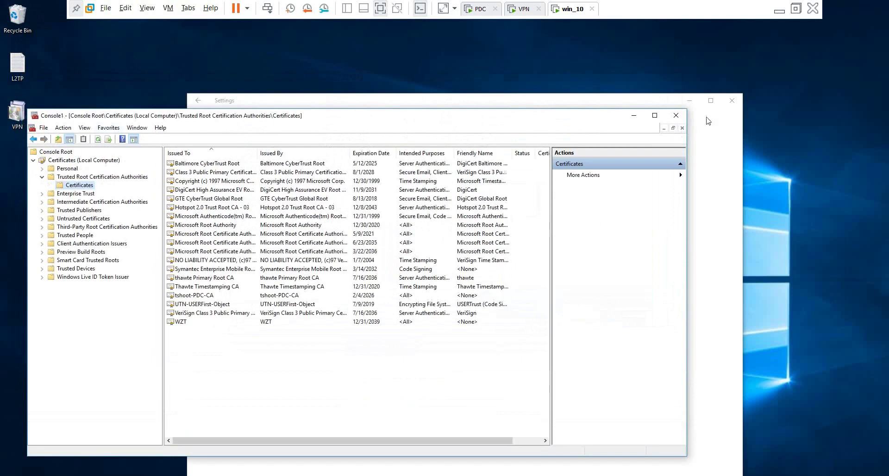
left_click(676, 115)
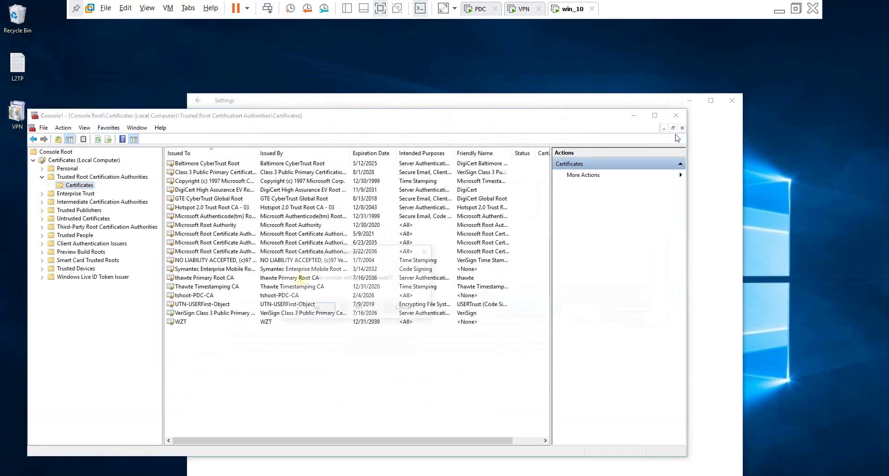
Save the console settings as a file on the Desktop.
left_click(323, 314)
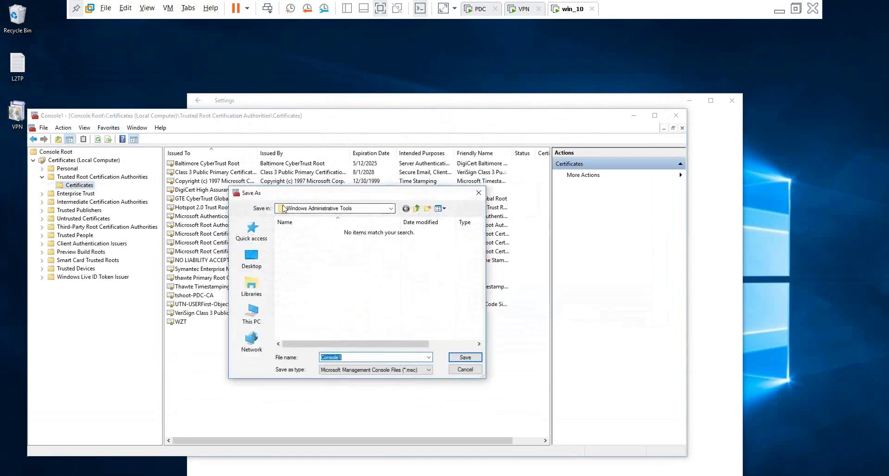
left_click(252, 260)
left_click(465, 357)
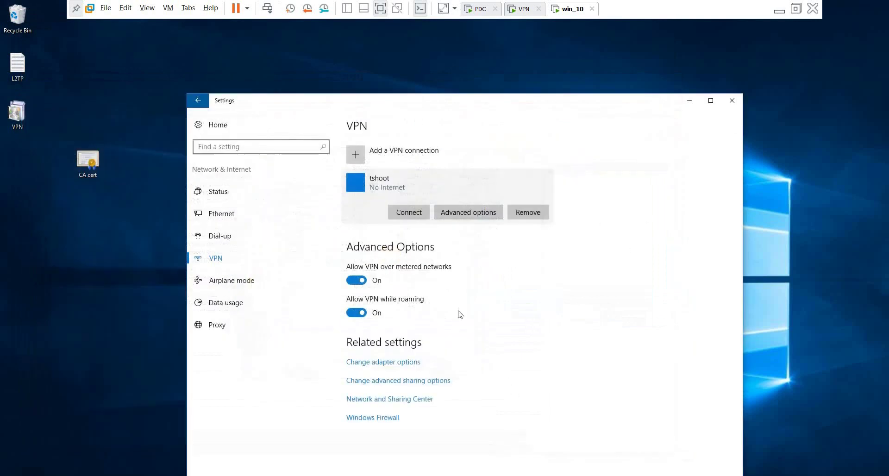
Reconnect the tshoot VPN with the domain user's credentials, then dismiss the revocation-check error.
left_click(404, 216)
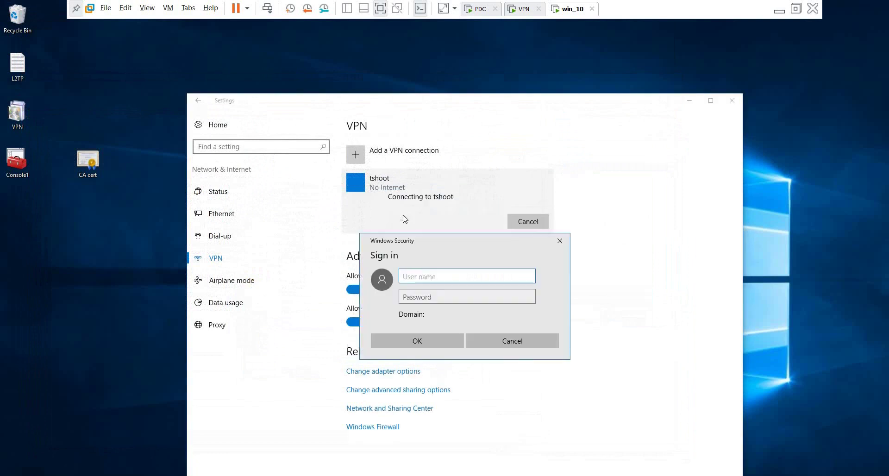
type("tshoot\\malek")
key("Tab")
type("Pa")
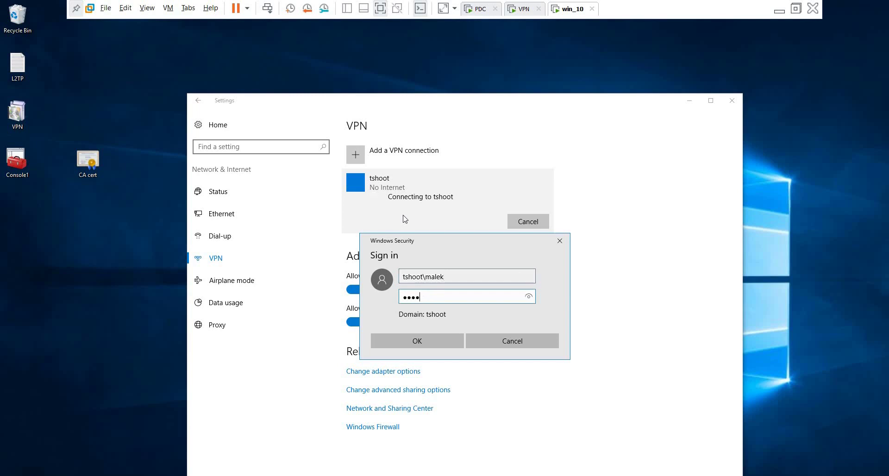
key("Return")
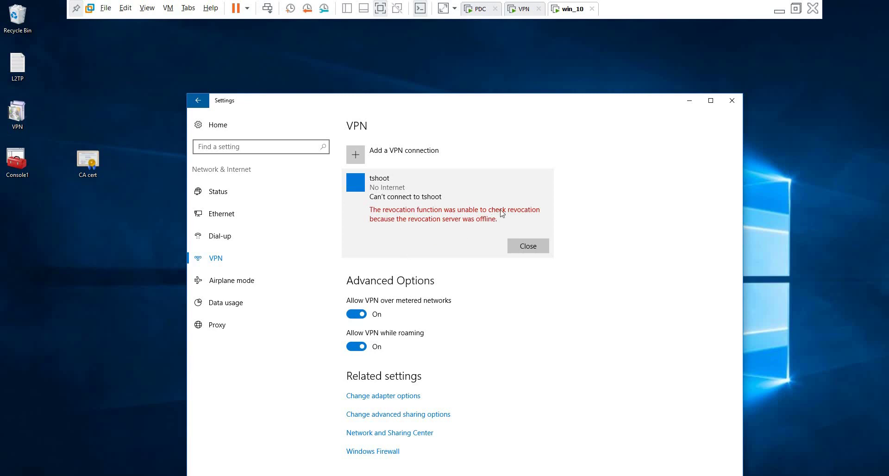
left_click(534, 249)
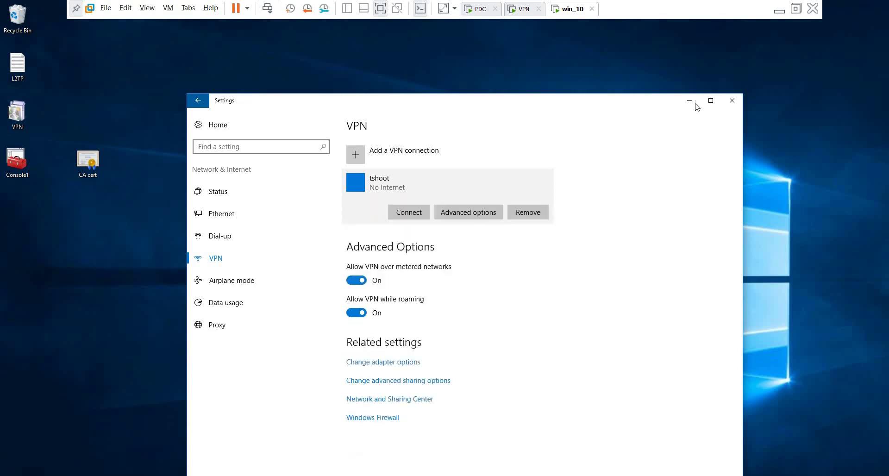
Leave the VM view and open D:\MCSA2019\My_Files\Disable Revocation Check on SSTP VPN.txt.
left_click(779, 9)
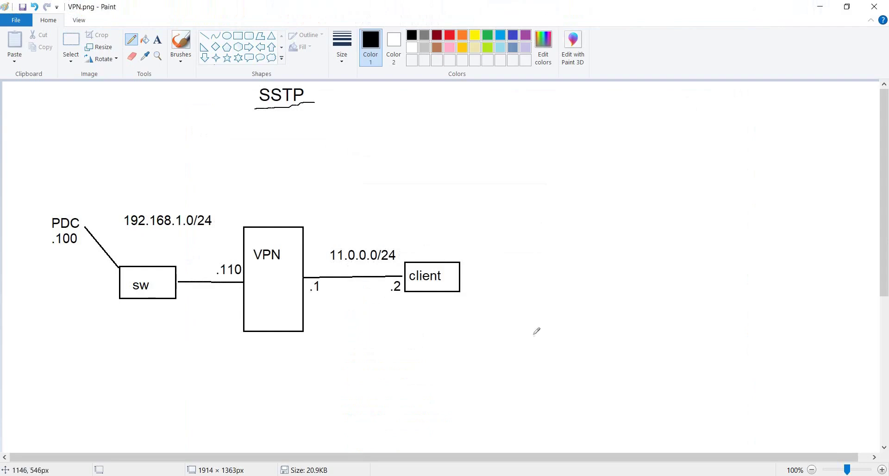
key("alt+Tab")
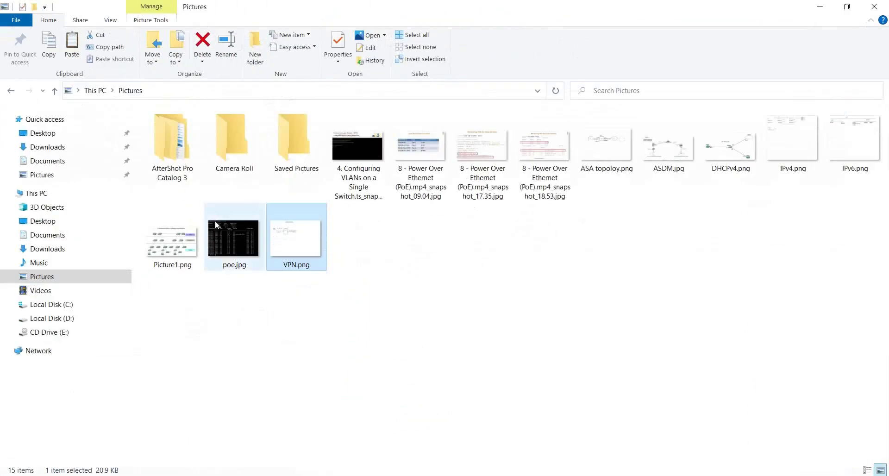
left_click(52, 319)
left_click(211, 263)
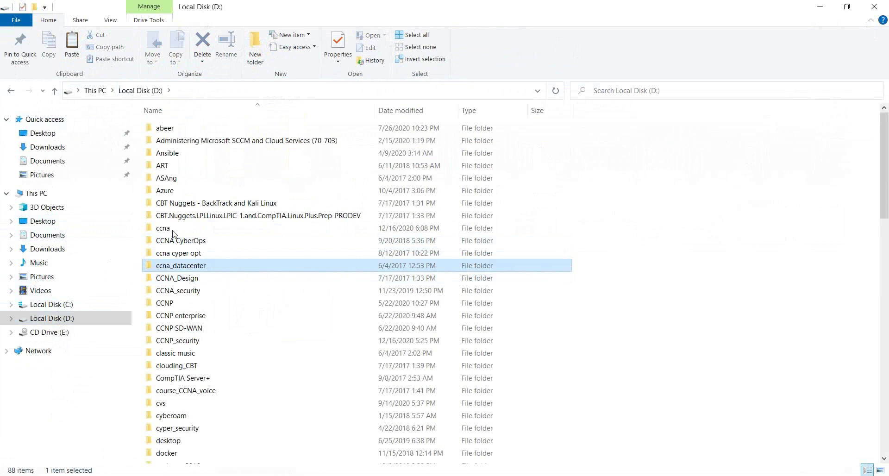
key("m")
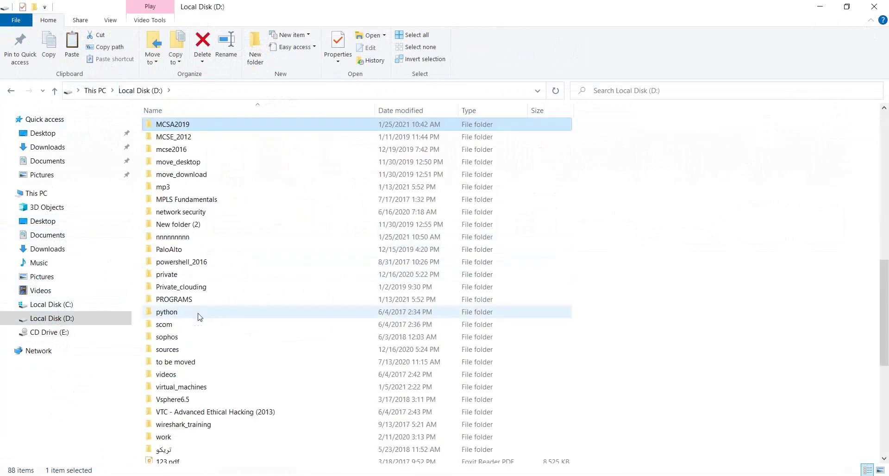
double_click(191, 124)
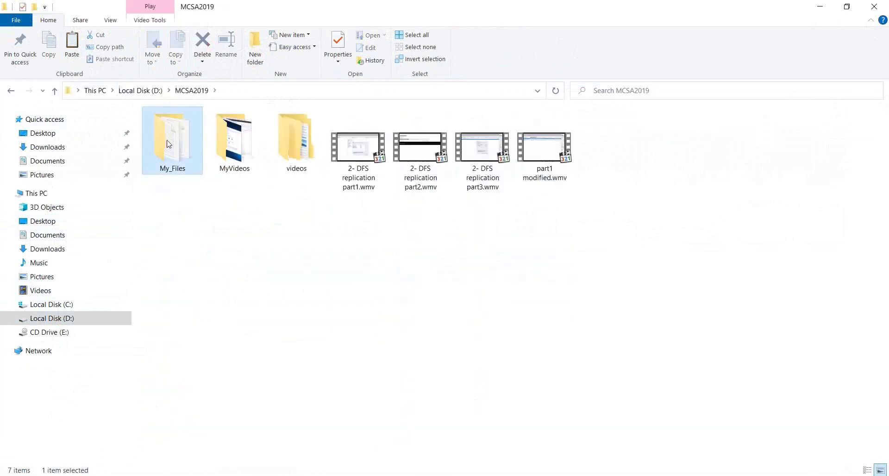
double_click(185, 139)
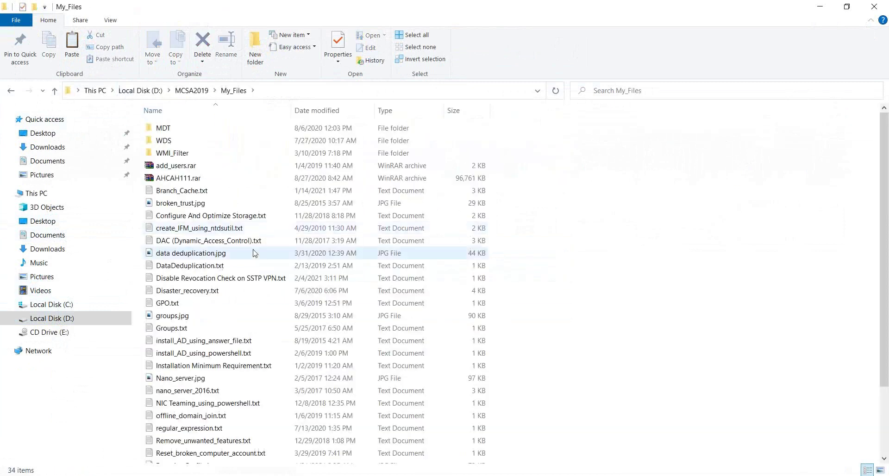
double_click(183, 278)
Maximize the Notepad revocation notes and highlight the start of the registry path.
left_click(835, 263)
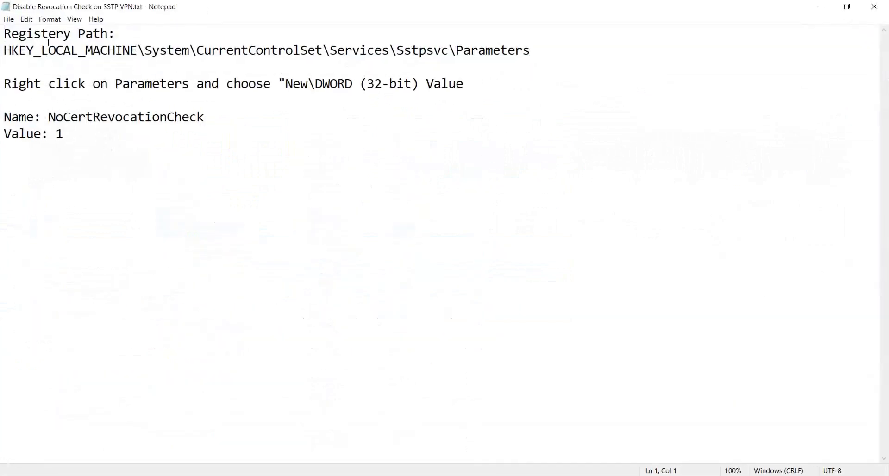
left_click_drag(127, 32, 115, 51)
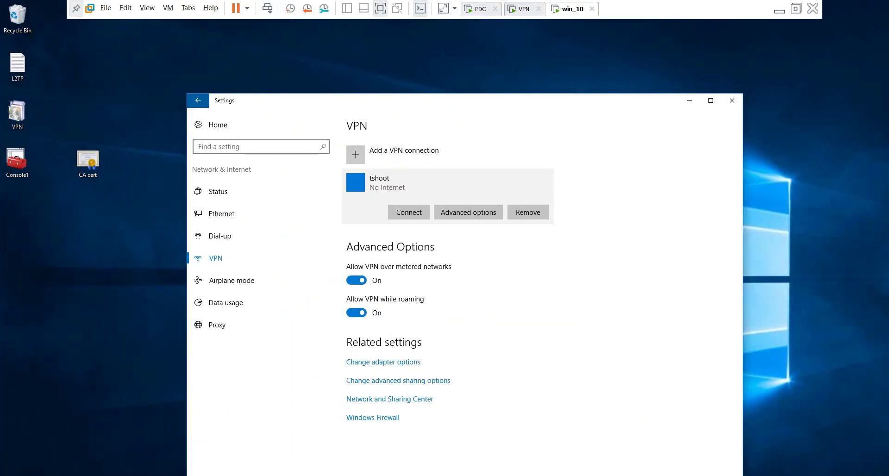
Start Registry Editor from Run, approve UAC, expand HKEY_LOCAL_MACHINE, and check the path in the notes.
key("super+x")
left_click(44, 451)
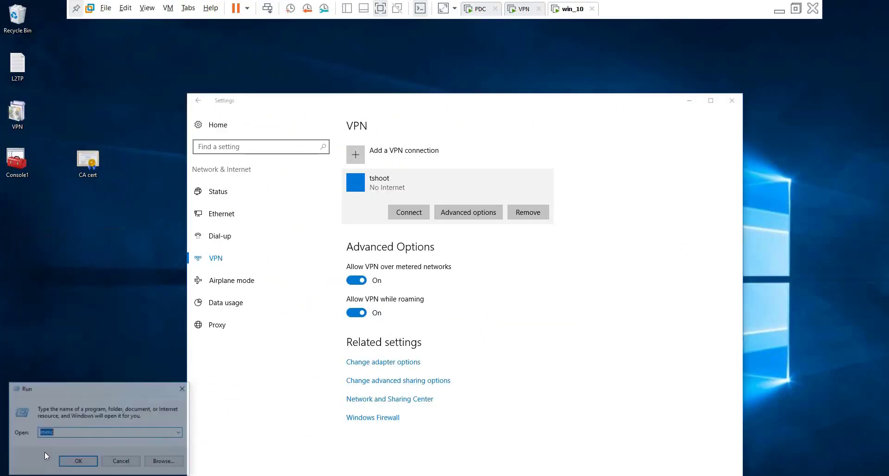
type("regedit")
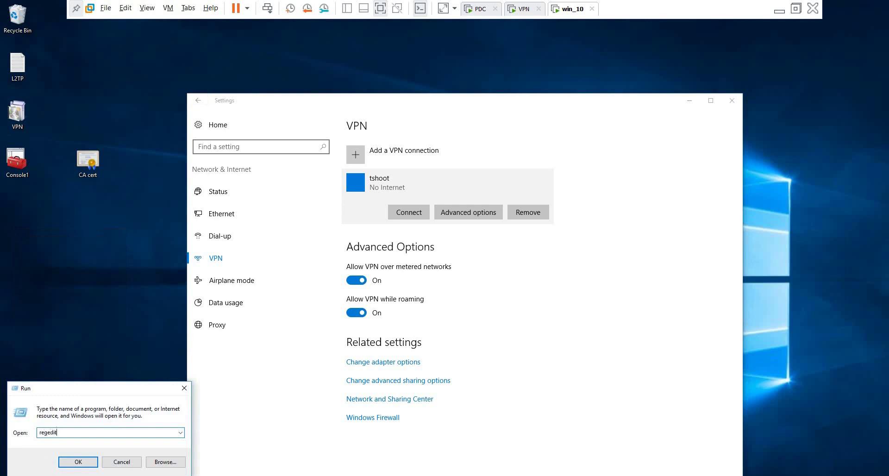
key("Return")
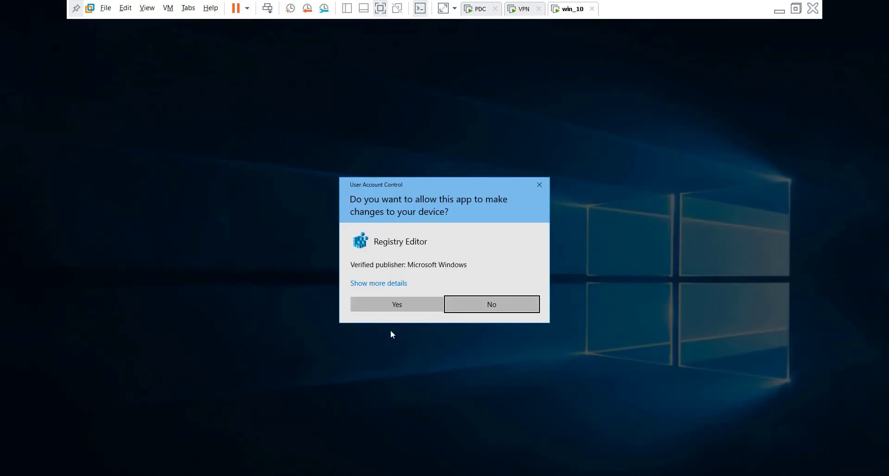
left_click(403, 302)
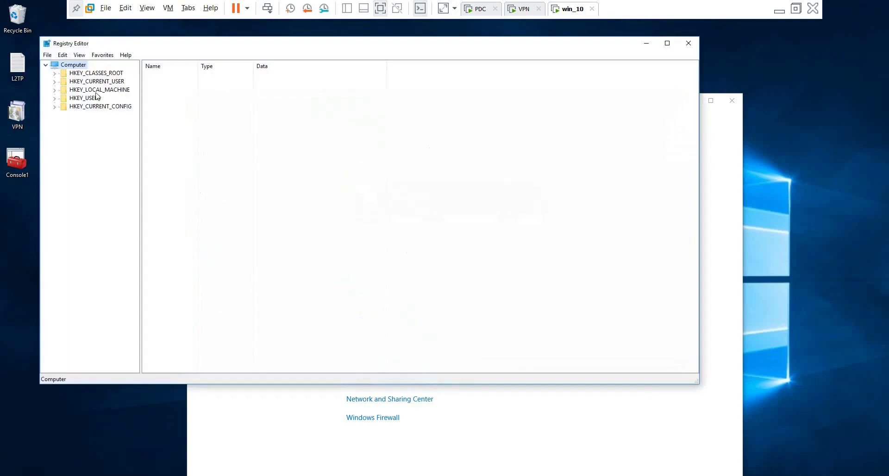
double_click(96, 91)
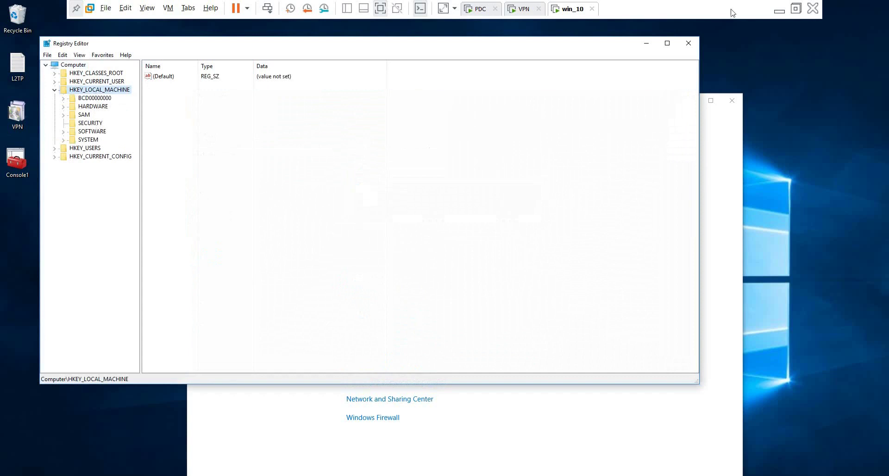
left_click(779, 10)
left_click_drag(139, 51, 339, 51)
key("alt+Tab")
Browse to SYSTEM\CurrentControlSet\Services\SstpSvc\Parameters in the registry tree.
double_click(90, 140)
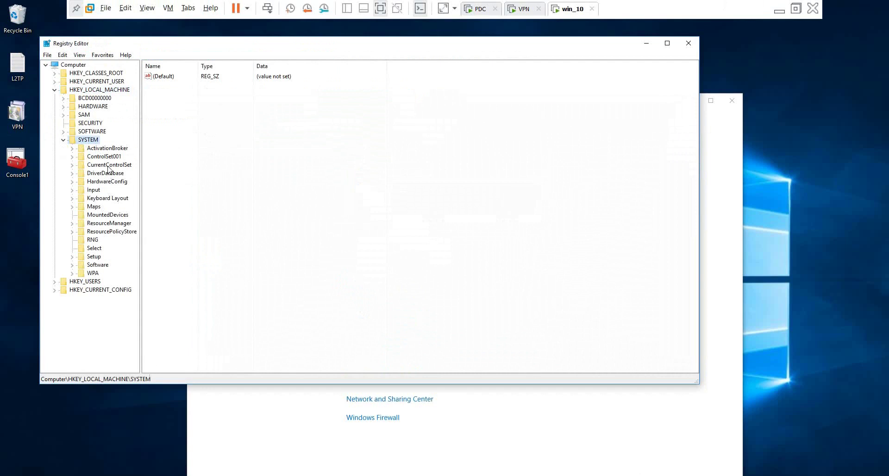
double_click(109, 166)
double_click(105, 206)
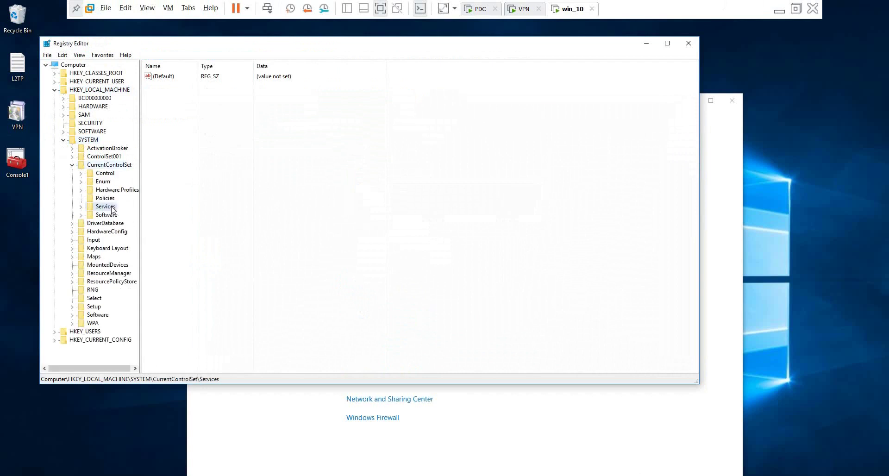
left_click_drag(141, 225, 260, 233)
type("s3cap")
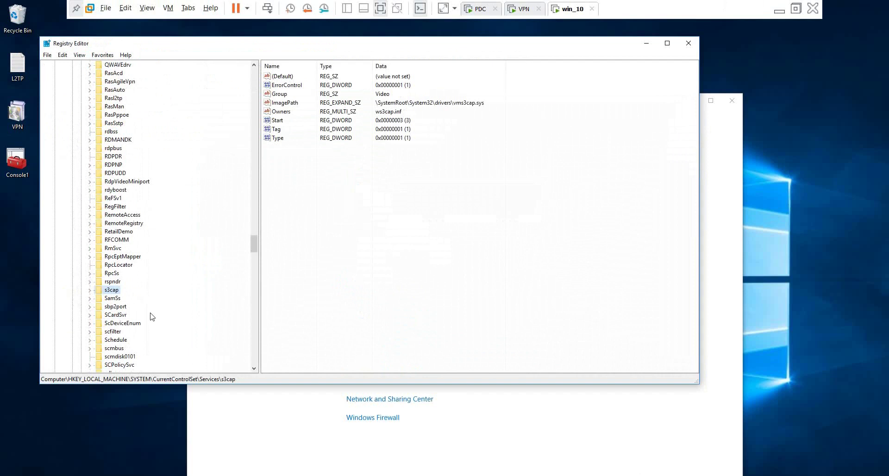
scroll(152, 316, "down", 1)
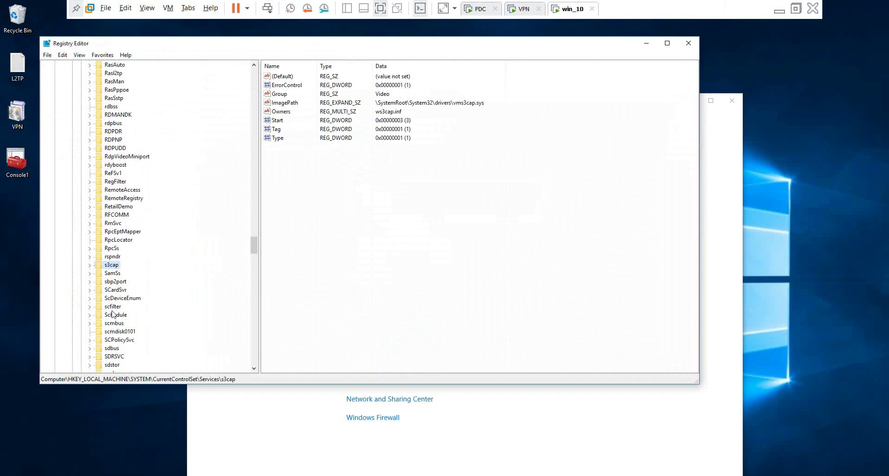
scroll(136, 307, "down", 4)
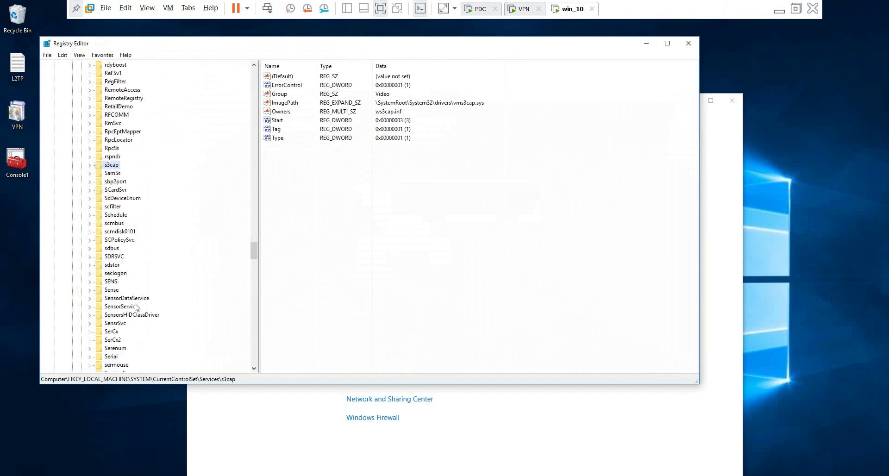
scroll(127, 324, "down", 6)
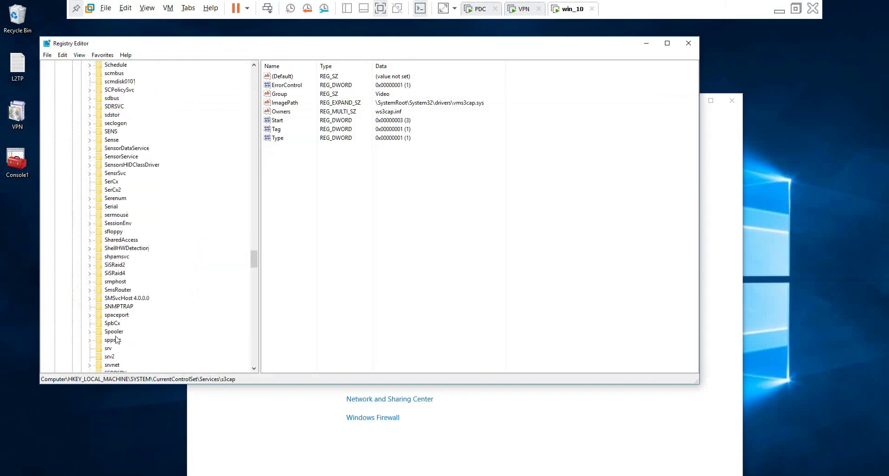
scroll(117, 343, "down", 1)
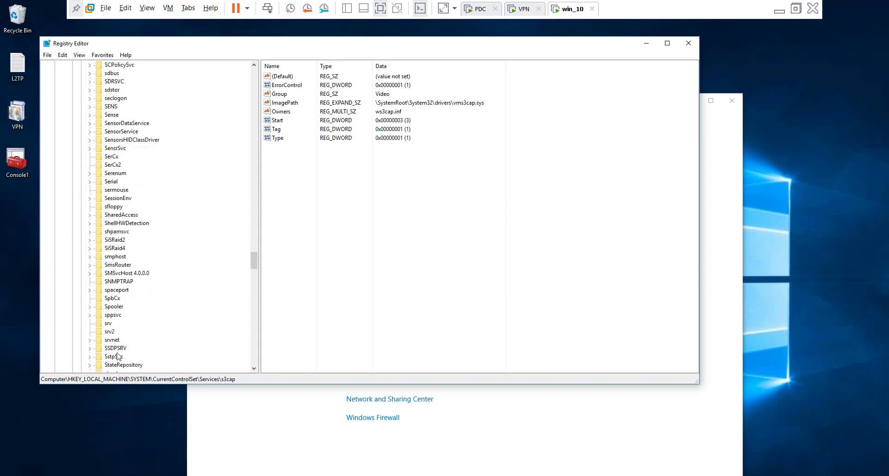
left_click(116, 348)
left_click(123, 358)
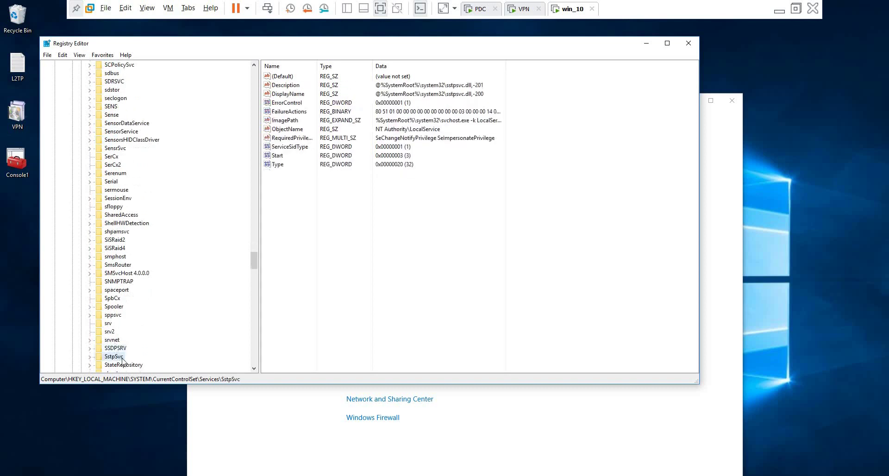
left_click(90, 357)
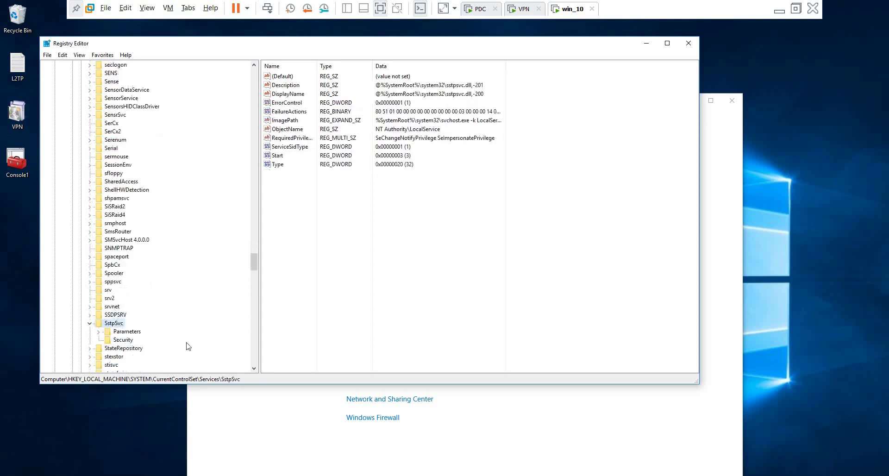
double_click(128, 331)
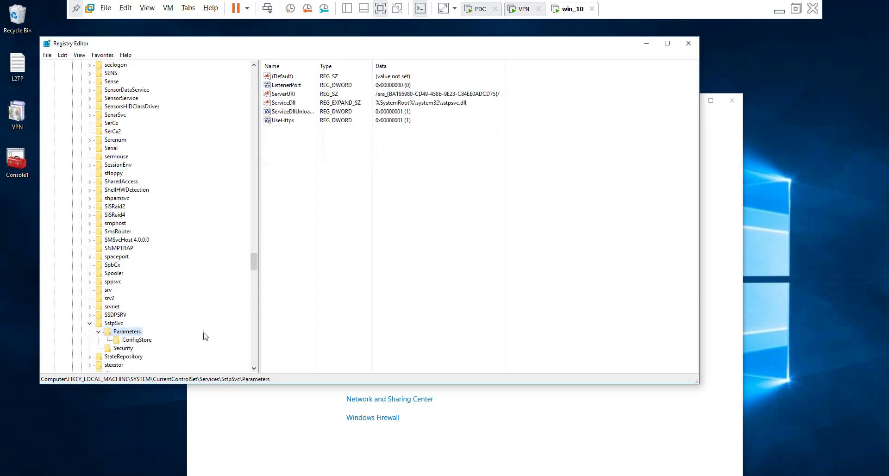
Add a new DWORD (32-bit) Value under the Parameters key.
right_click(133, 334)
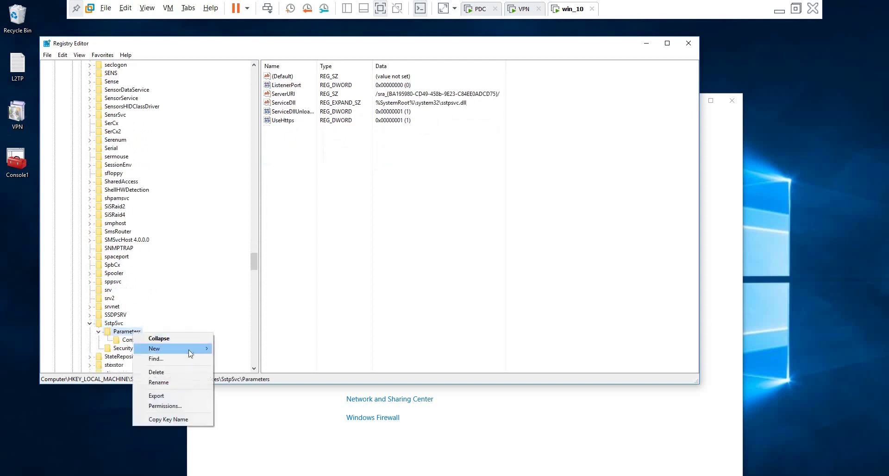
mouse_move(191, 353)
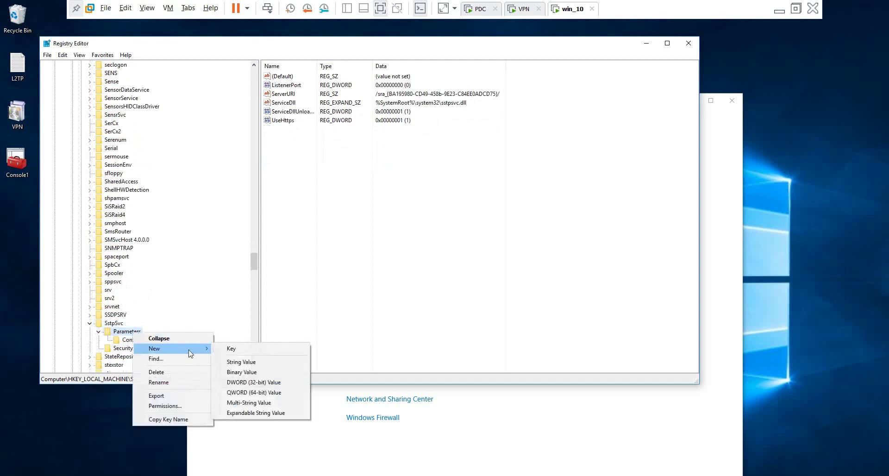
left_click(275, 384)
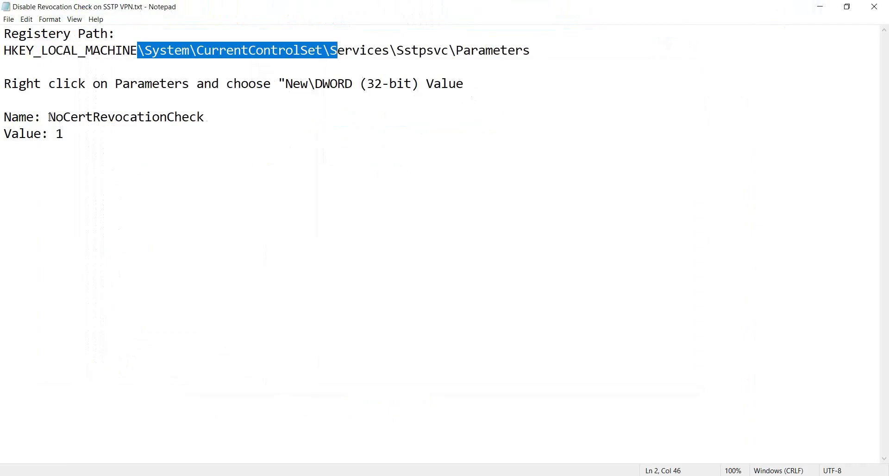
Select the NoCertRevocationCheck name in the notes and switch back to Registry Editor.
left_click_drag(50, 117, 208, 114)
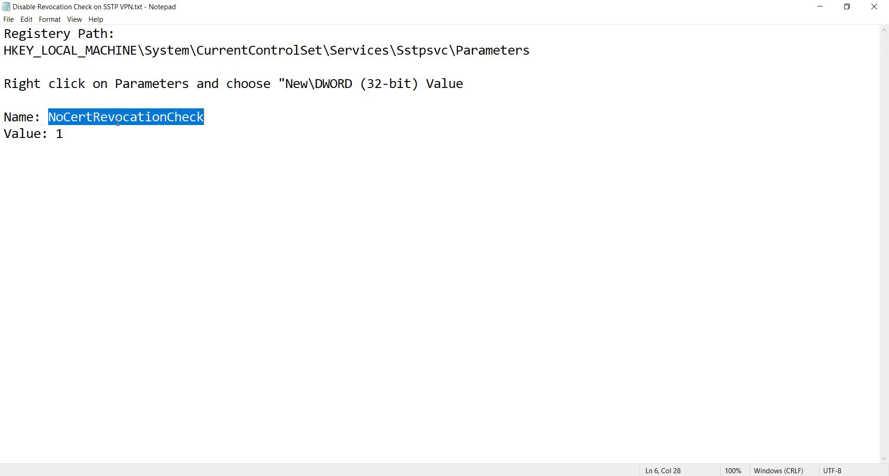
key("alt+Tab")
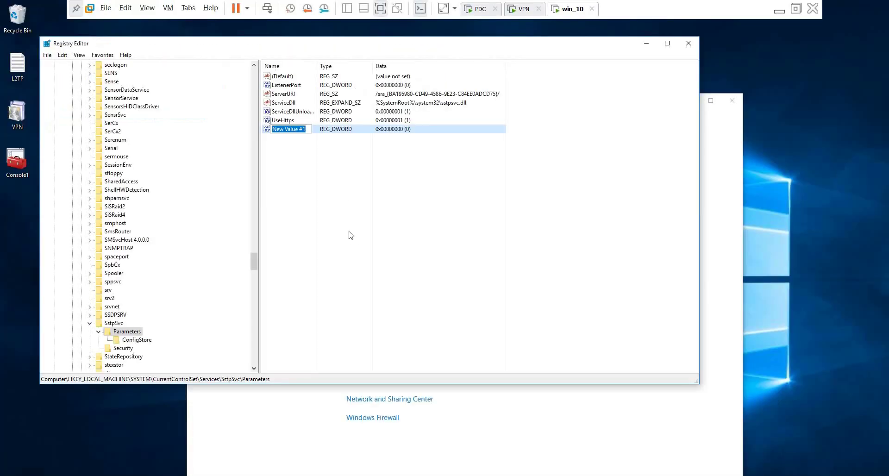
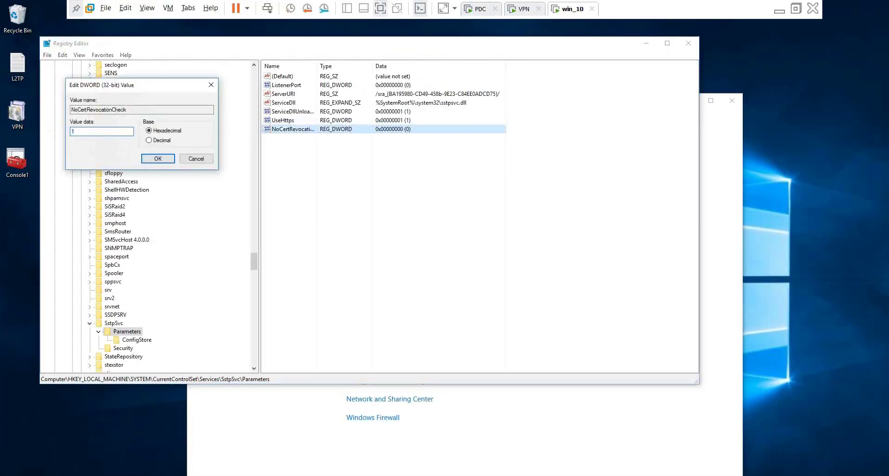
Confirm NoCertRevocationCheck as 1 and close Registry Editor.
left_click(158, 158)
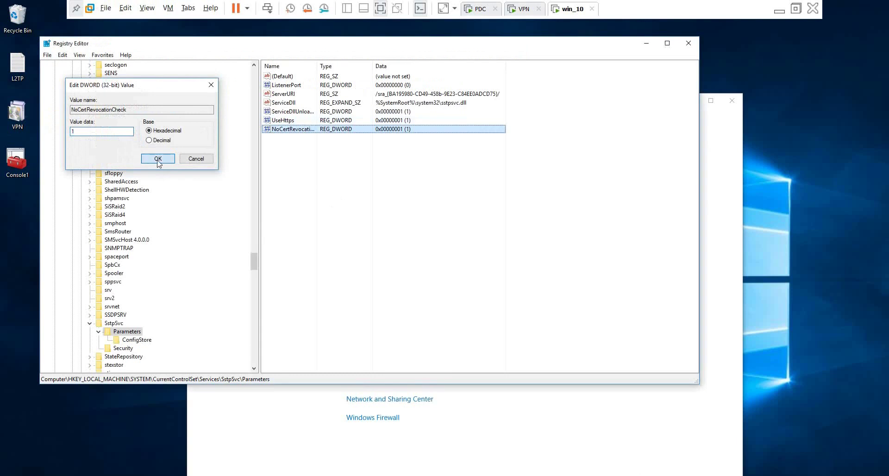
left_click(687, 45)
Connect the tshoot VPN, signing in with the user's domain account and password.
left_click(411, 218)
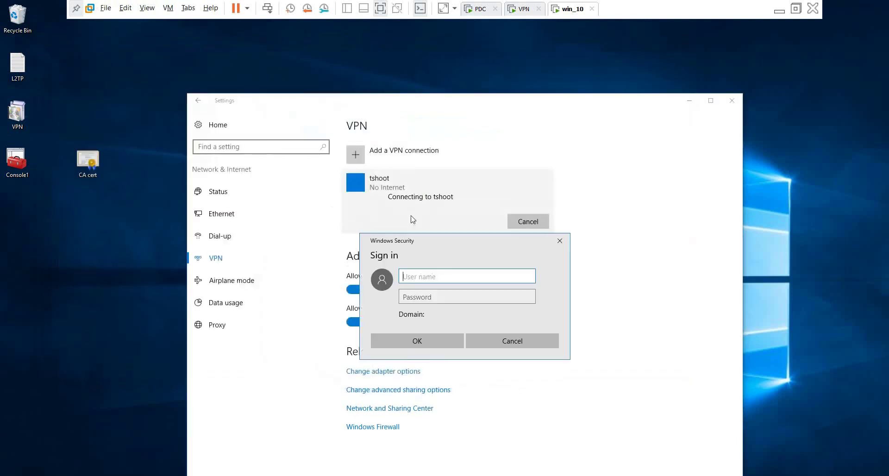
type("tshoot\\malek")
key("Tab")
type("***")
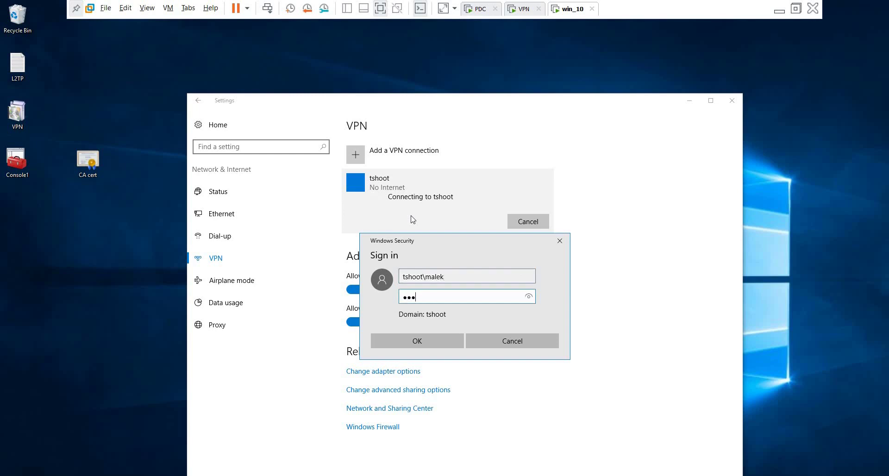
type("**")
key("Return")
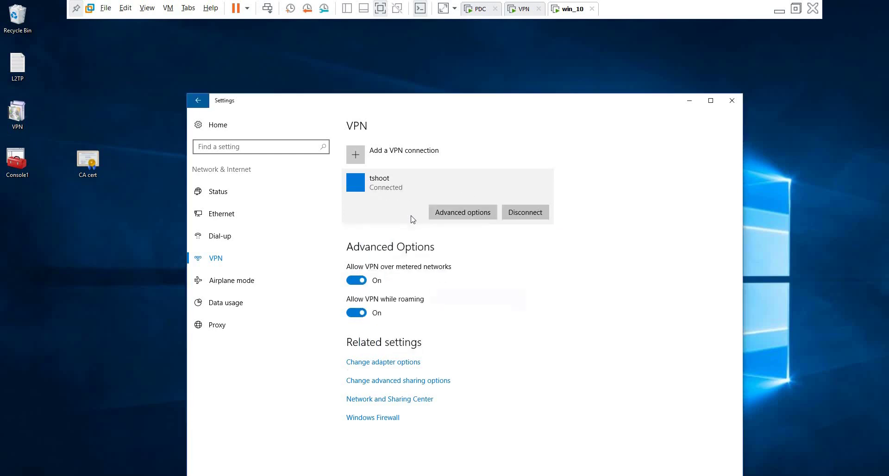
Browse the \\192.168.1.100\ file server shares from Run over the VPN, then close the window.
key("super+x")
left_click(42, 450)
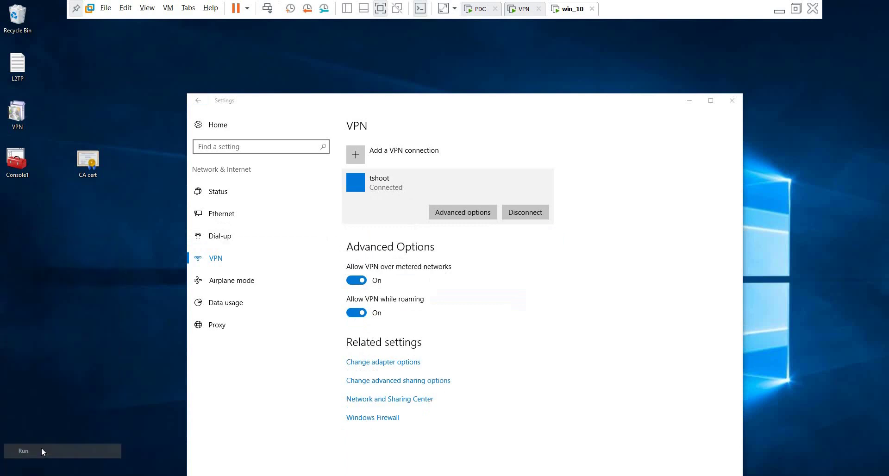
left_click(180, 434)
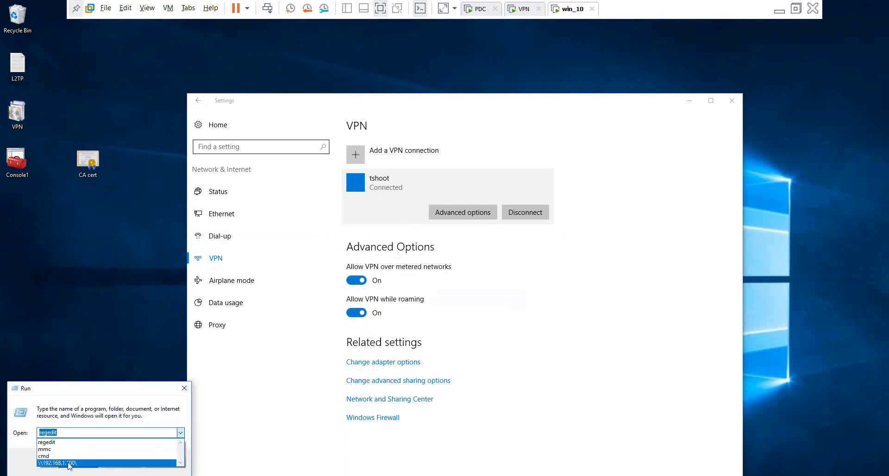
left_click(67, 465)
left_click(70, 462)
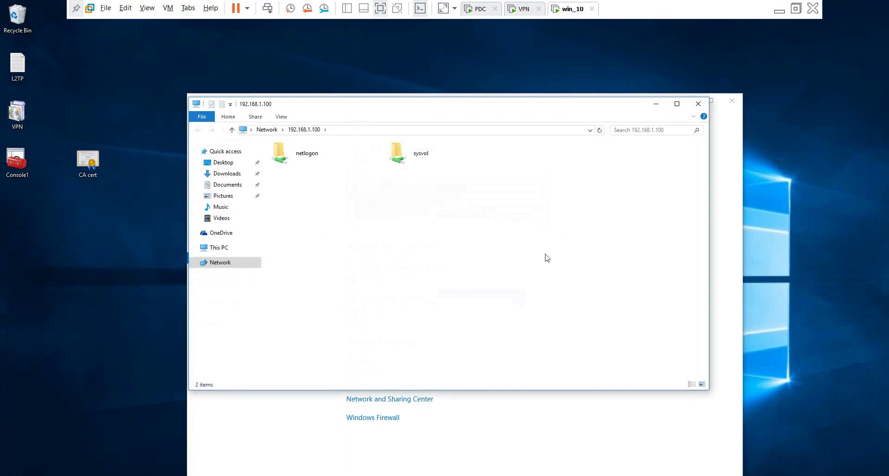
left_click(698, 103)
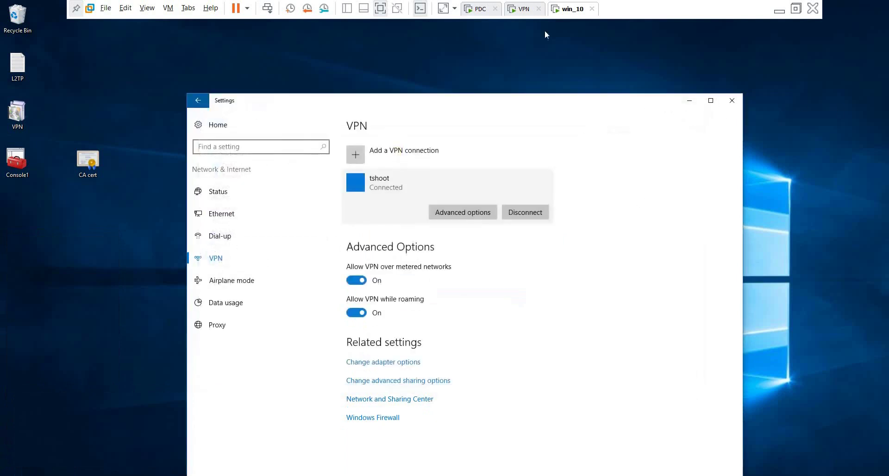
On the VPN VM, launch IIS Manager and open the VPN server's Server Certificates feature.
left_click(523, 9)
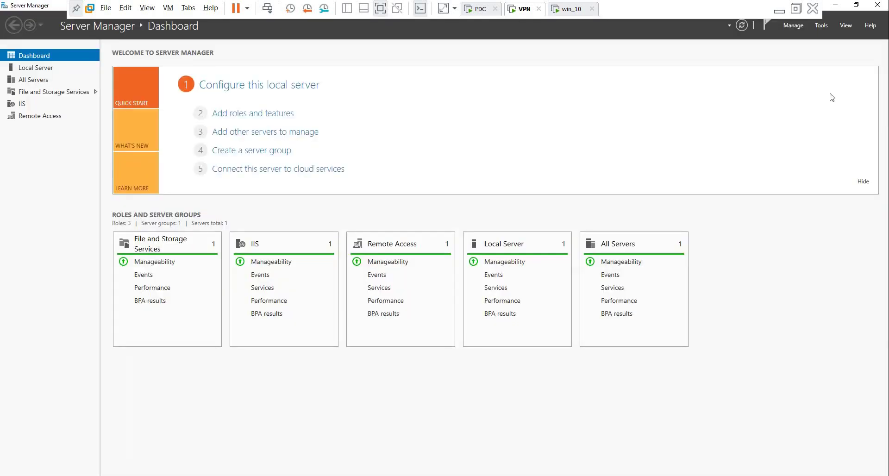
left_click(822, 26)
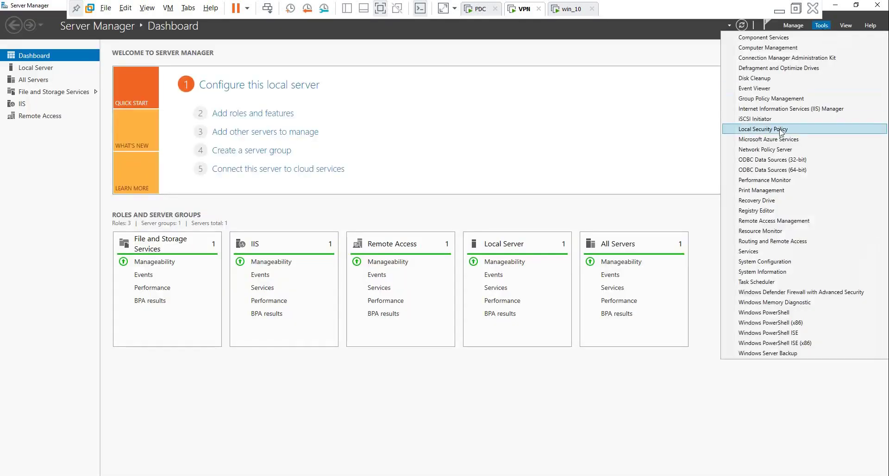
left_click(829, 111)
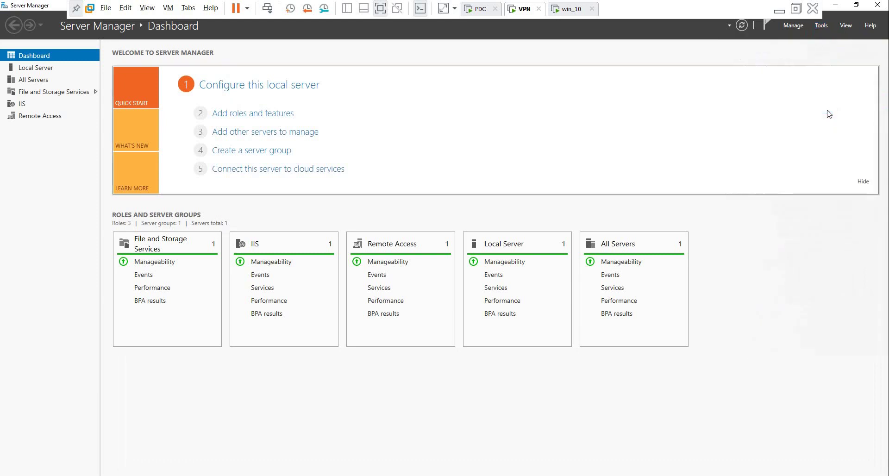
left_click(703, 80)
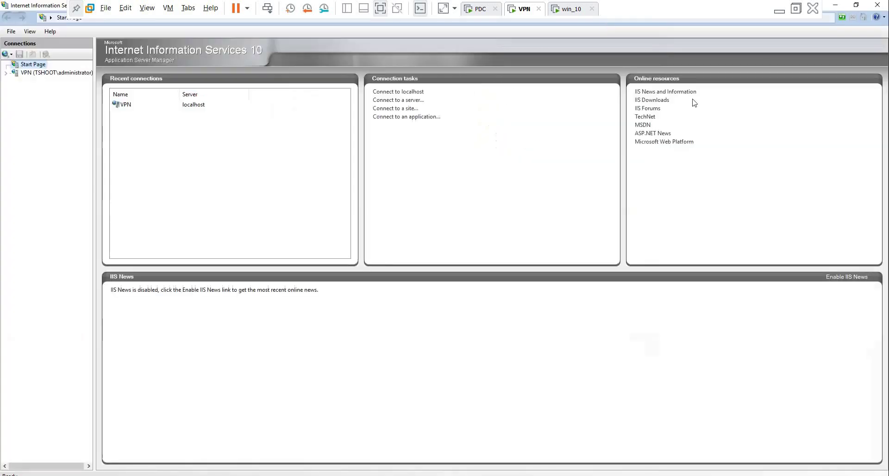
left_click(9, 74)
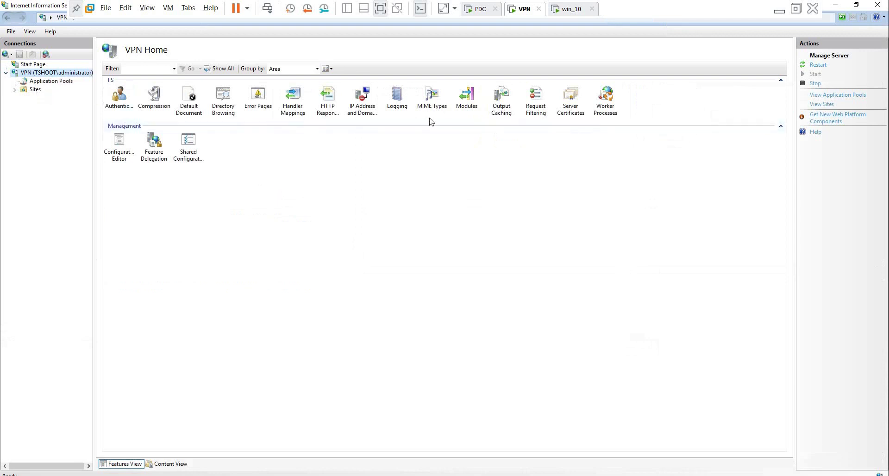
left_click(571, 105)
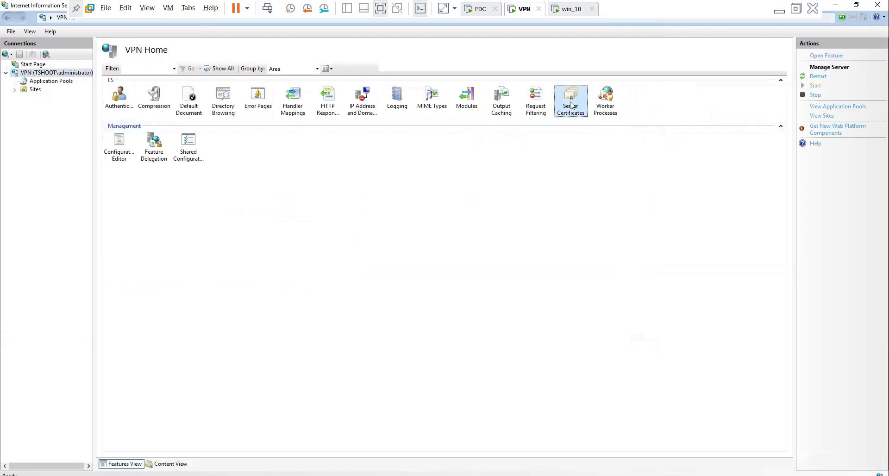
double_click(570, 105)
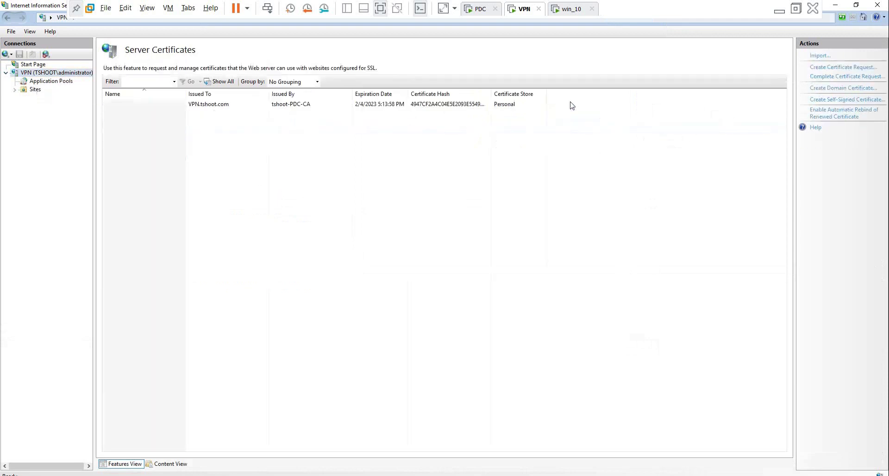
Create a self-signed certificate named VPN2 in the Personal store and select it.
left_click(834, 99)
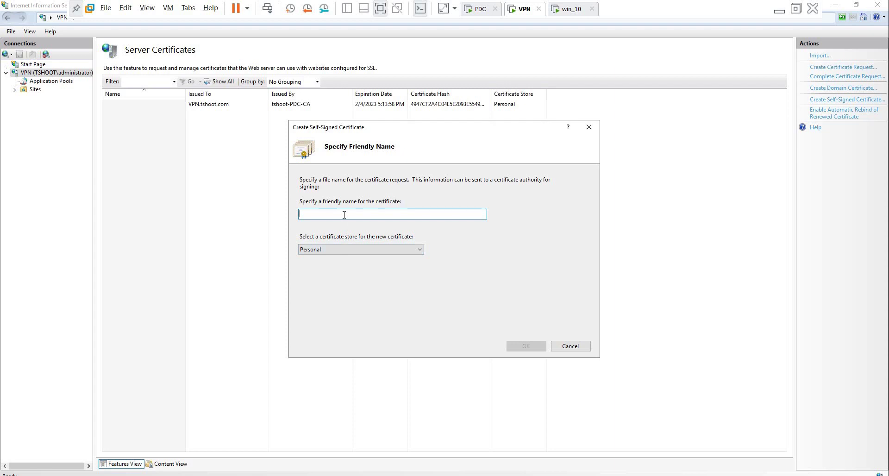
type("VPN2")
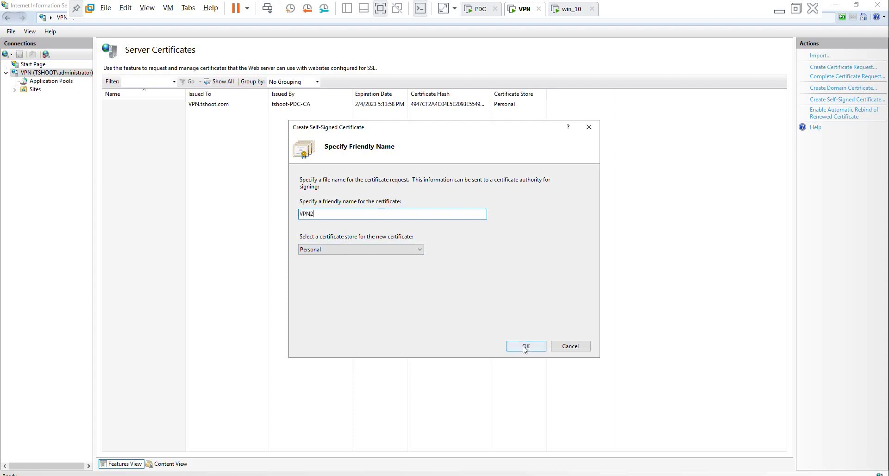
left_click(522, 346)
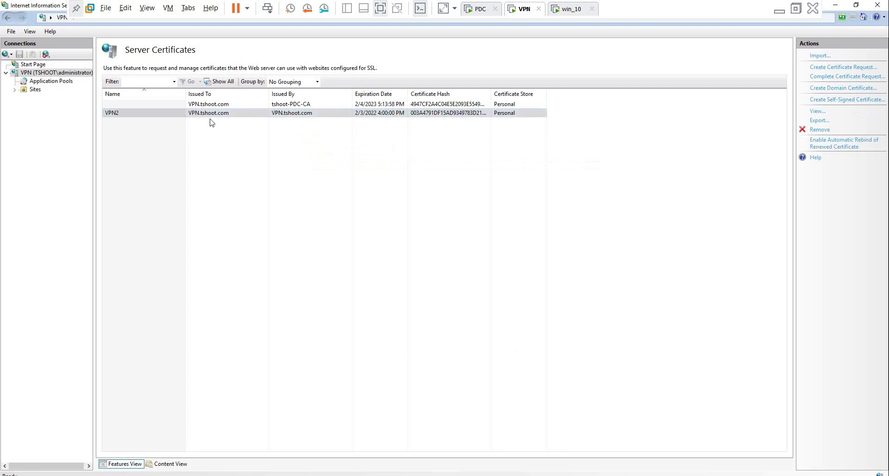
left_click(124, 114)
View the newest VPN.tshoot.com certificate in VPN (local) Security properties, then cancel without applying.
key("alt+Tab")
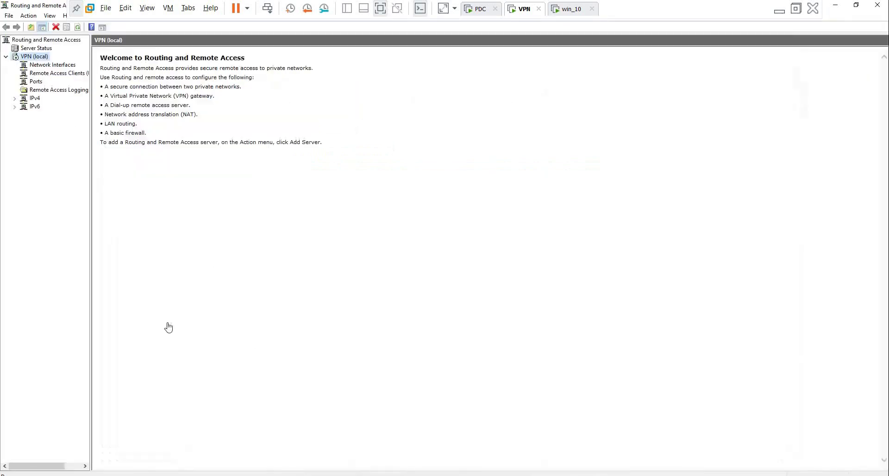
right_click(40, 57)
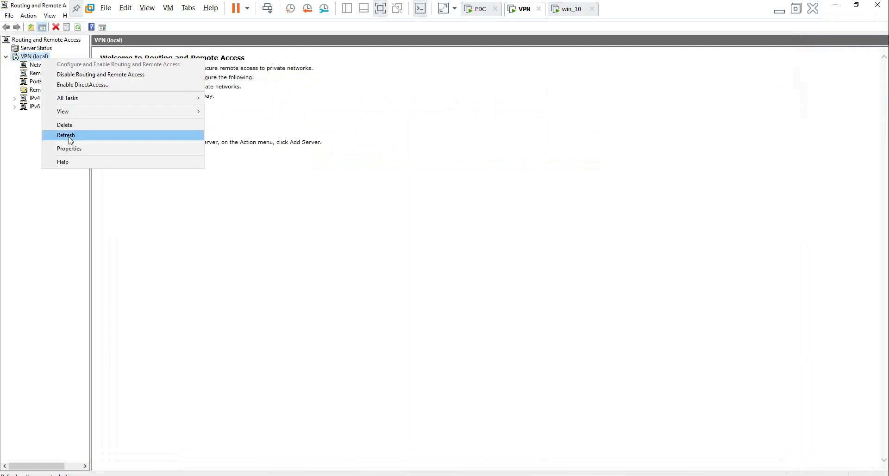
left_click(75, 150)
left_click(386, 130)
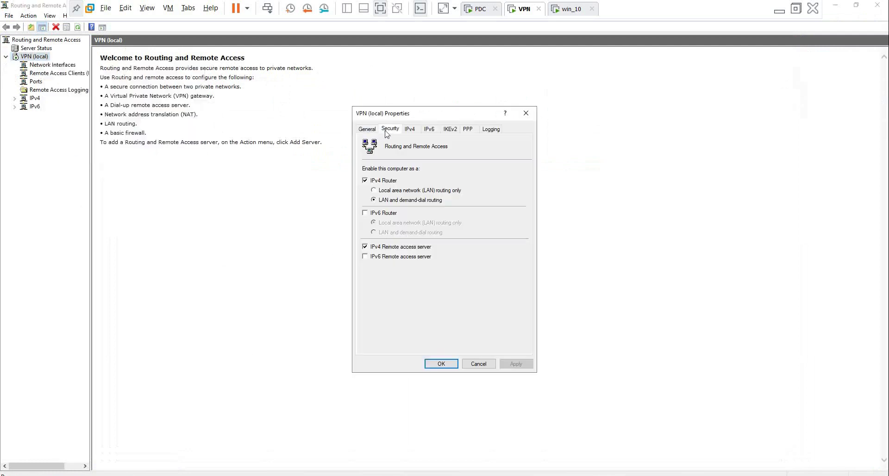
left_click(470, 328)
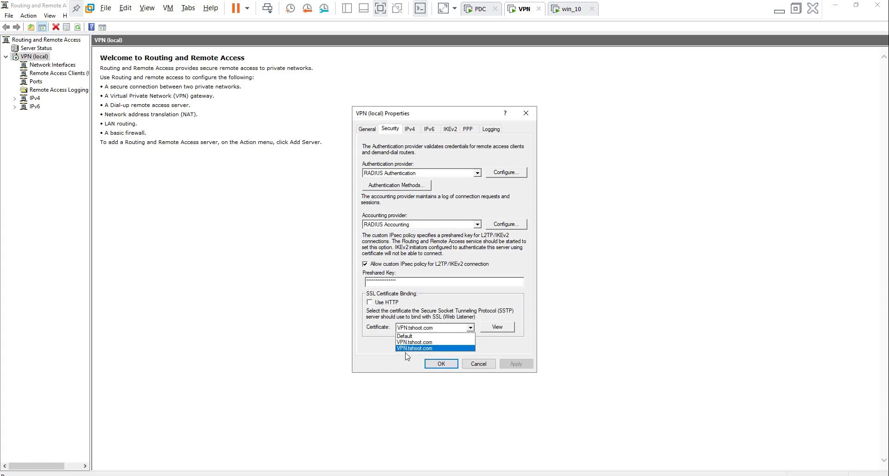
left_click(448, 350)
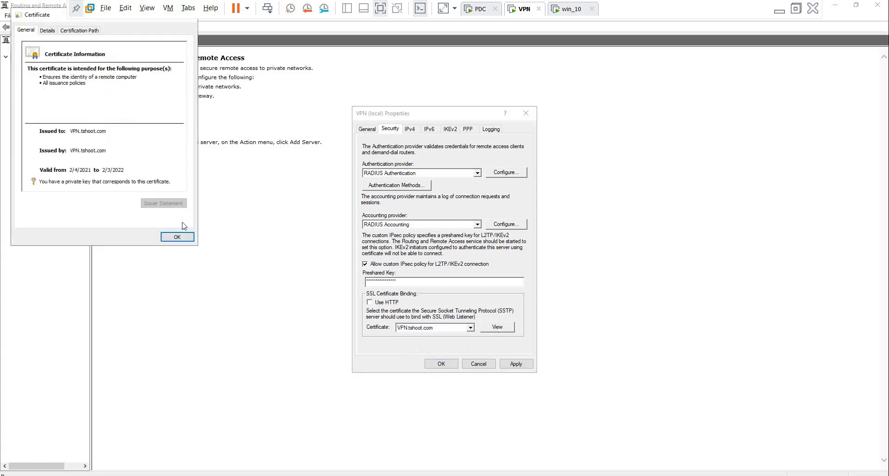
left_click(176, 237)
left_click(474, 365)
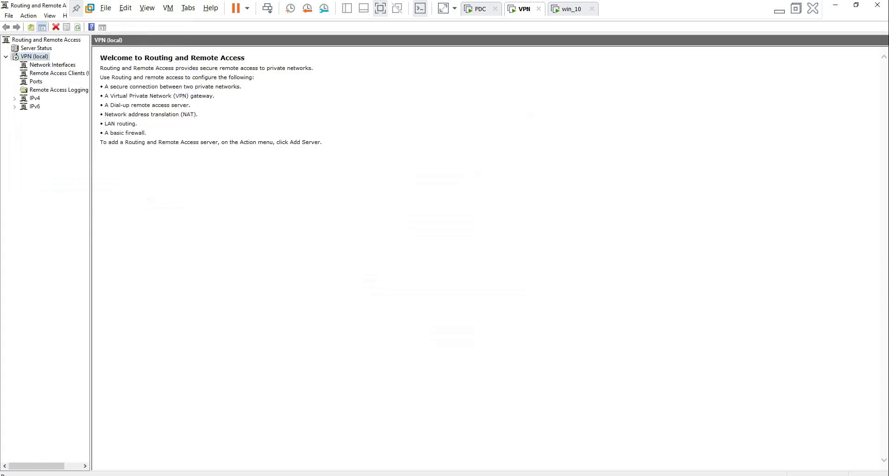
key("alt+Tab")
double_click(148, 113)
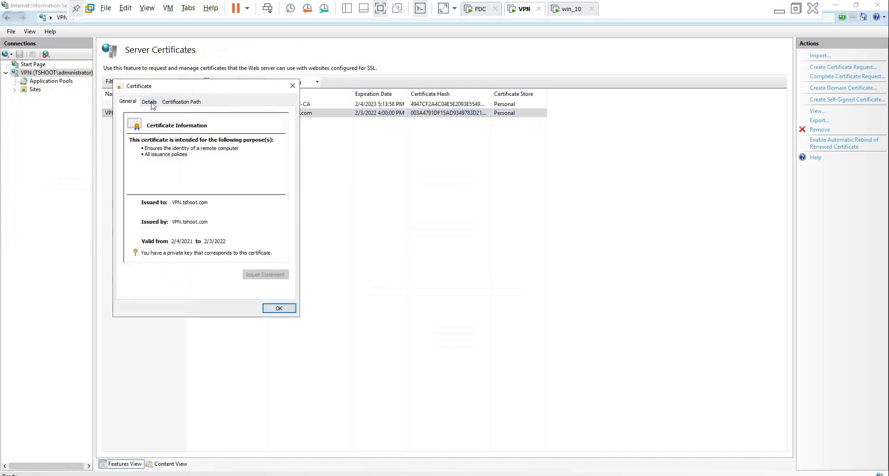
left_click(150, 102)
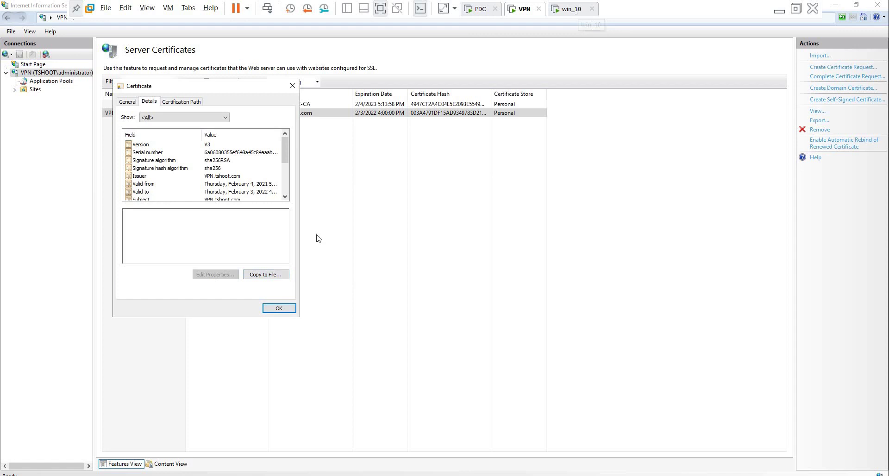
left_click(279, 308)
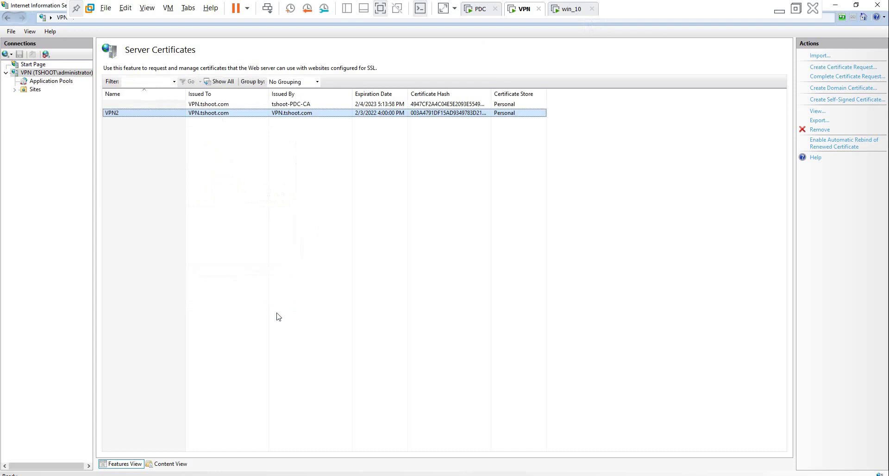
On the PDC, review the IPSec template under Manage Certificate Templates, then select Web Server.
left_click(479, 8)
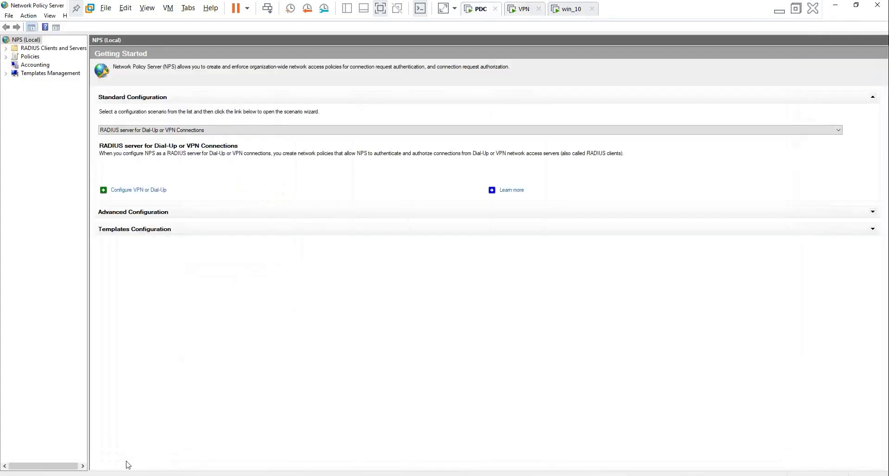
key("alt+Tab")
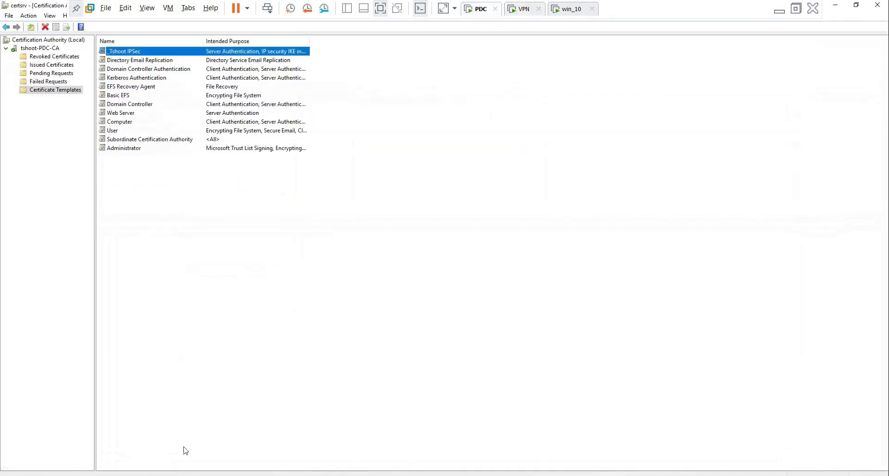
right_click(74, 91)
left_click(106, 100)
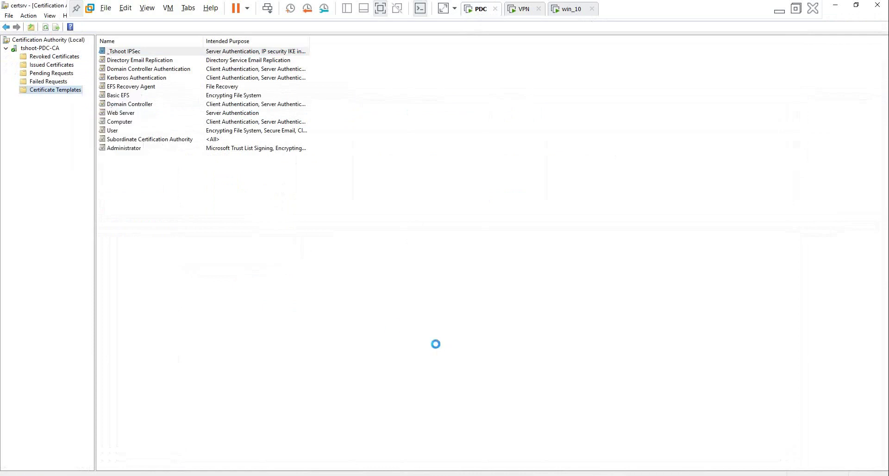
left_click(110, 210)
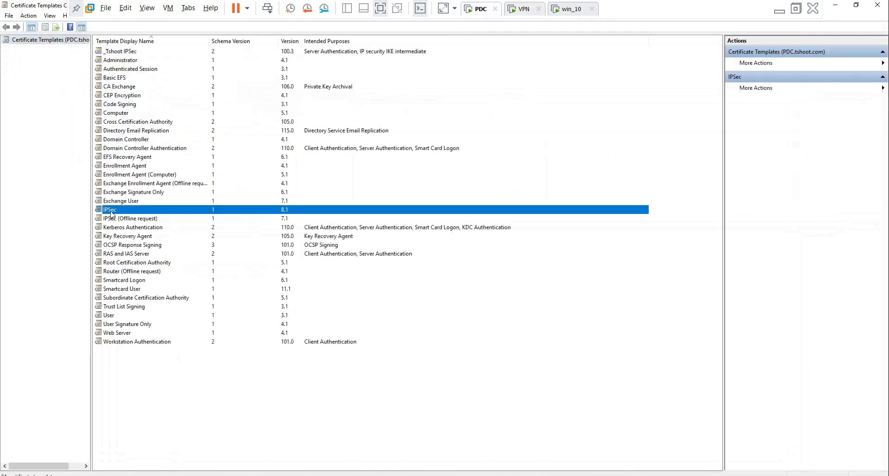
left_click(877, 5)
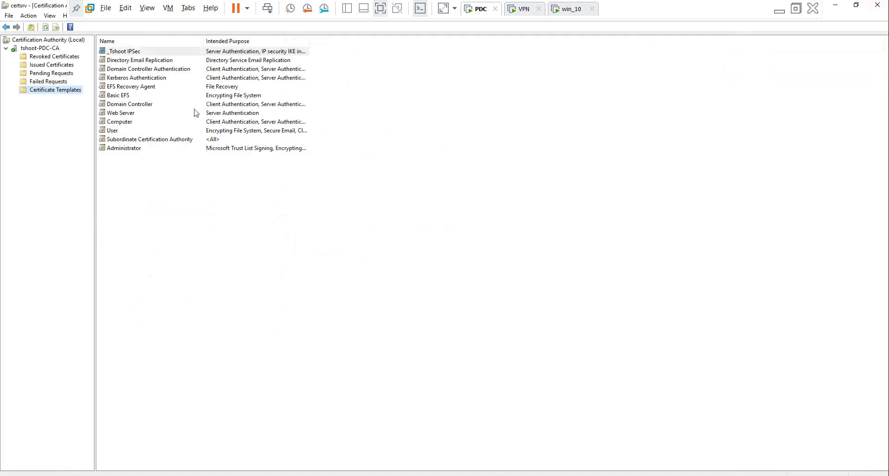
left_click(118, 114)
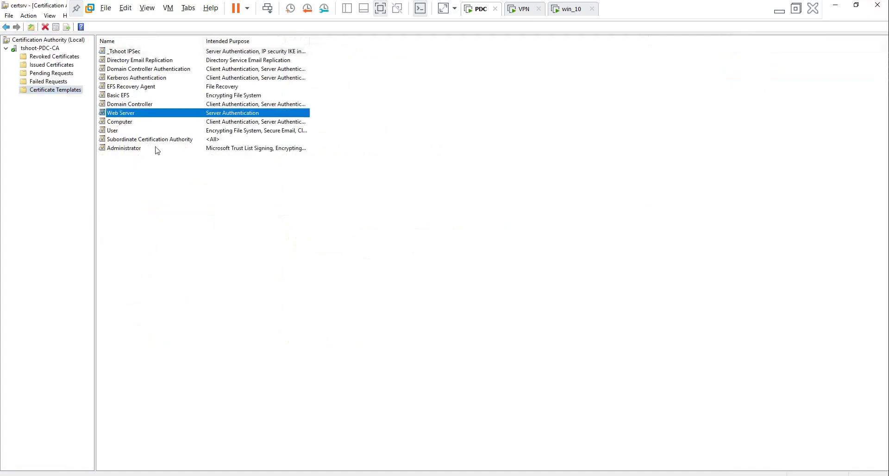